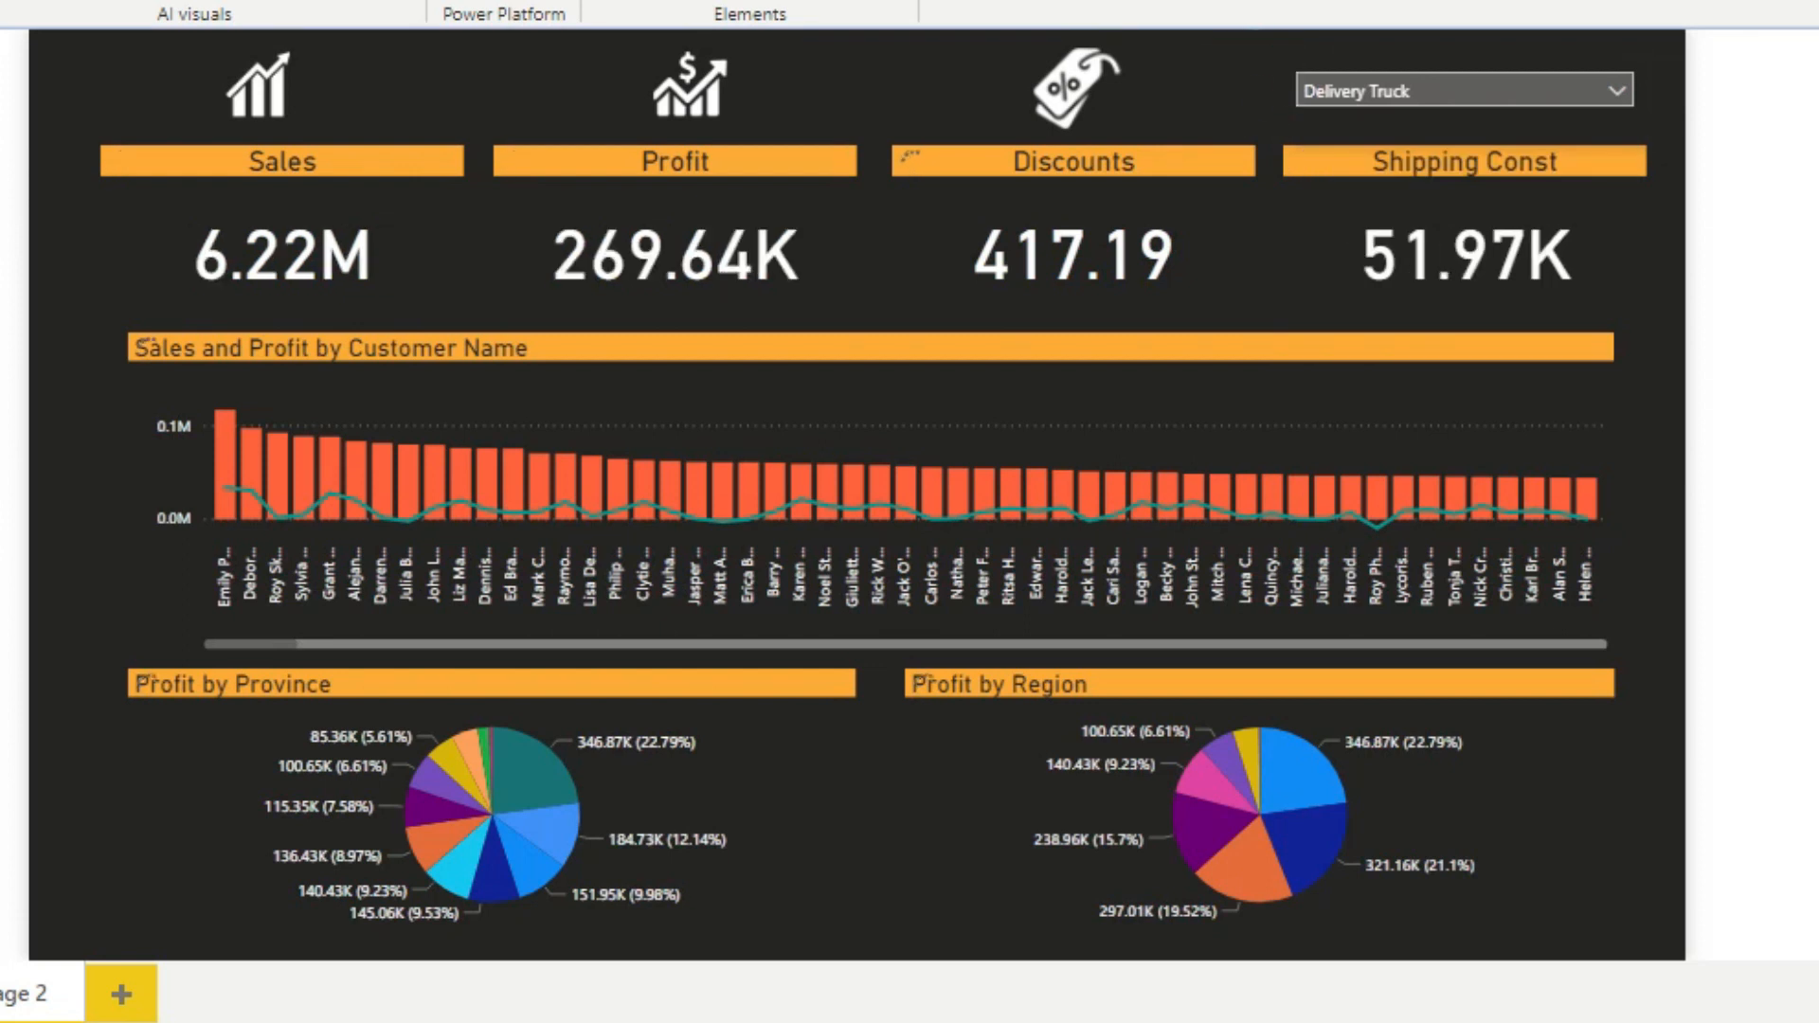
Preview the finished dashboard's shipping-mode slicer by filtering to Express Air and Regular Air
left_click(1414, 95)
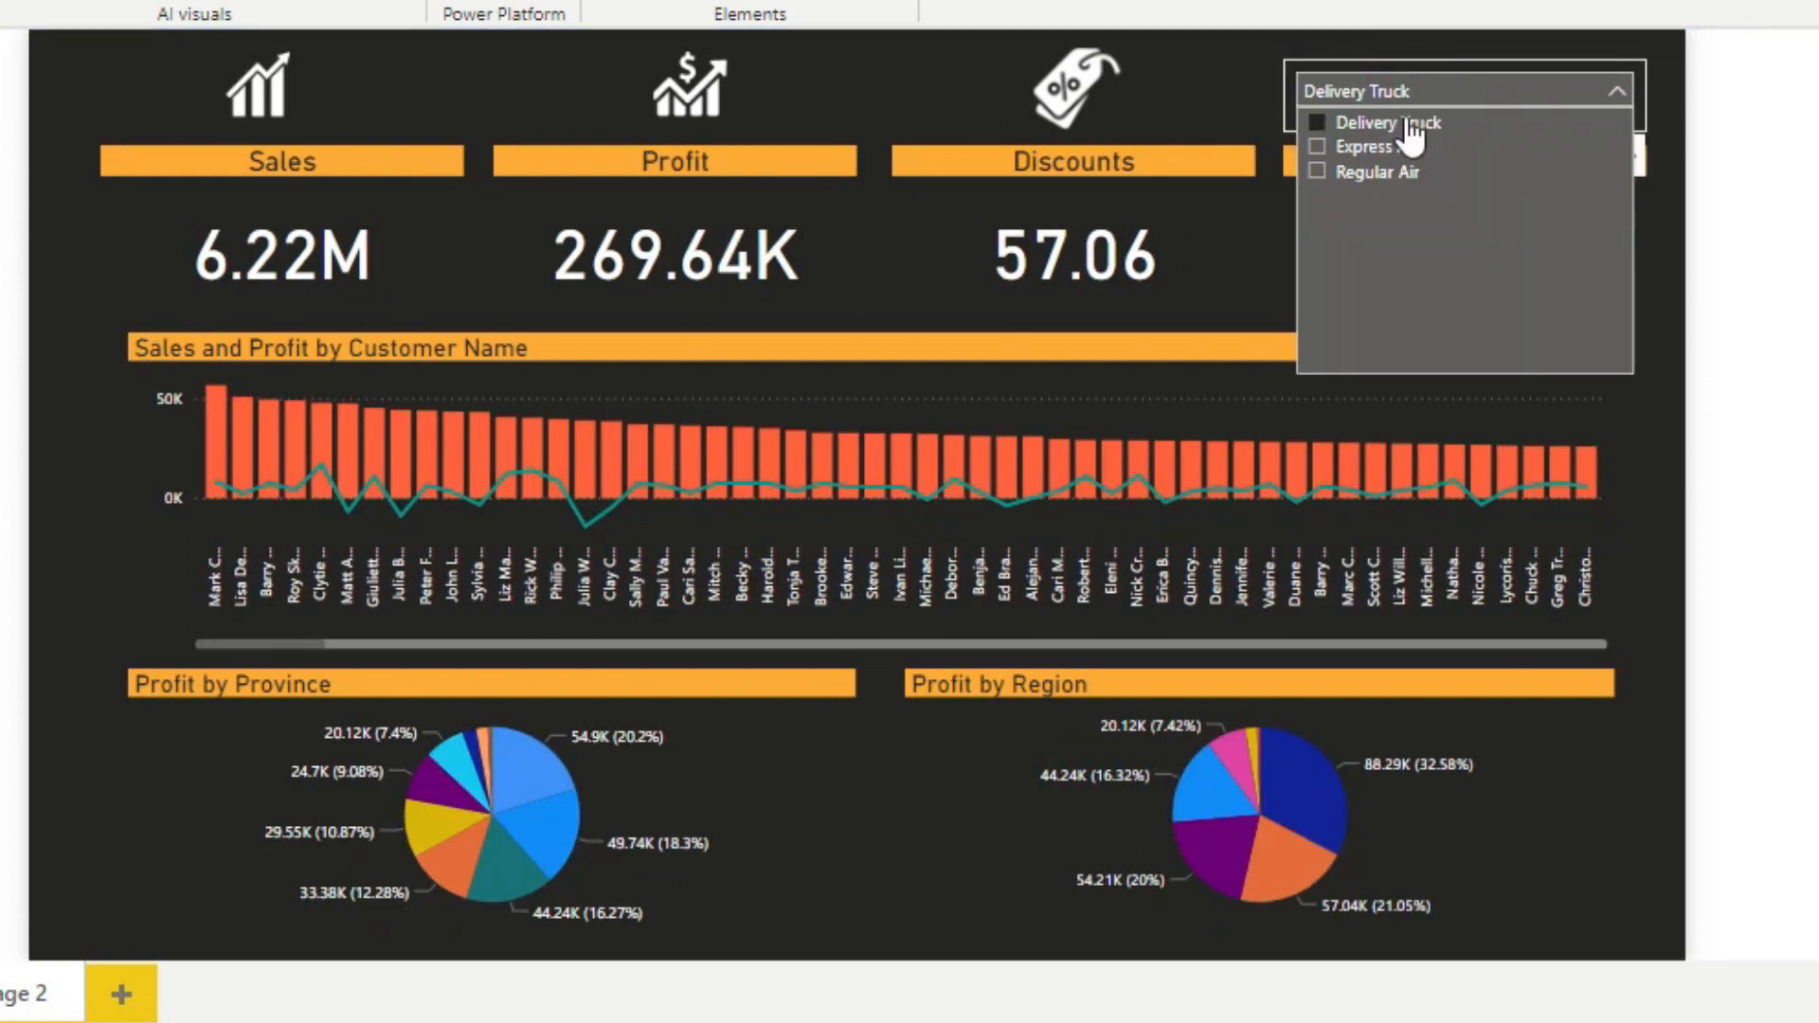
left_click(1319, 147)
left_click(1318, 174)
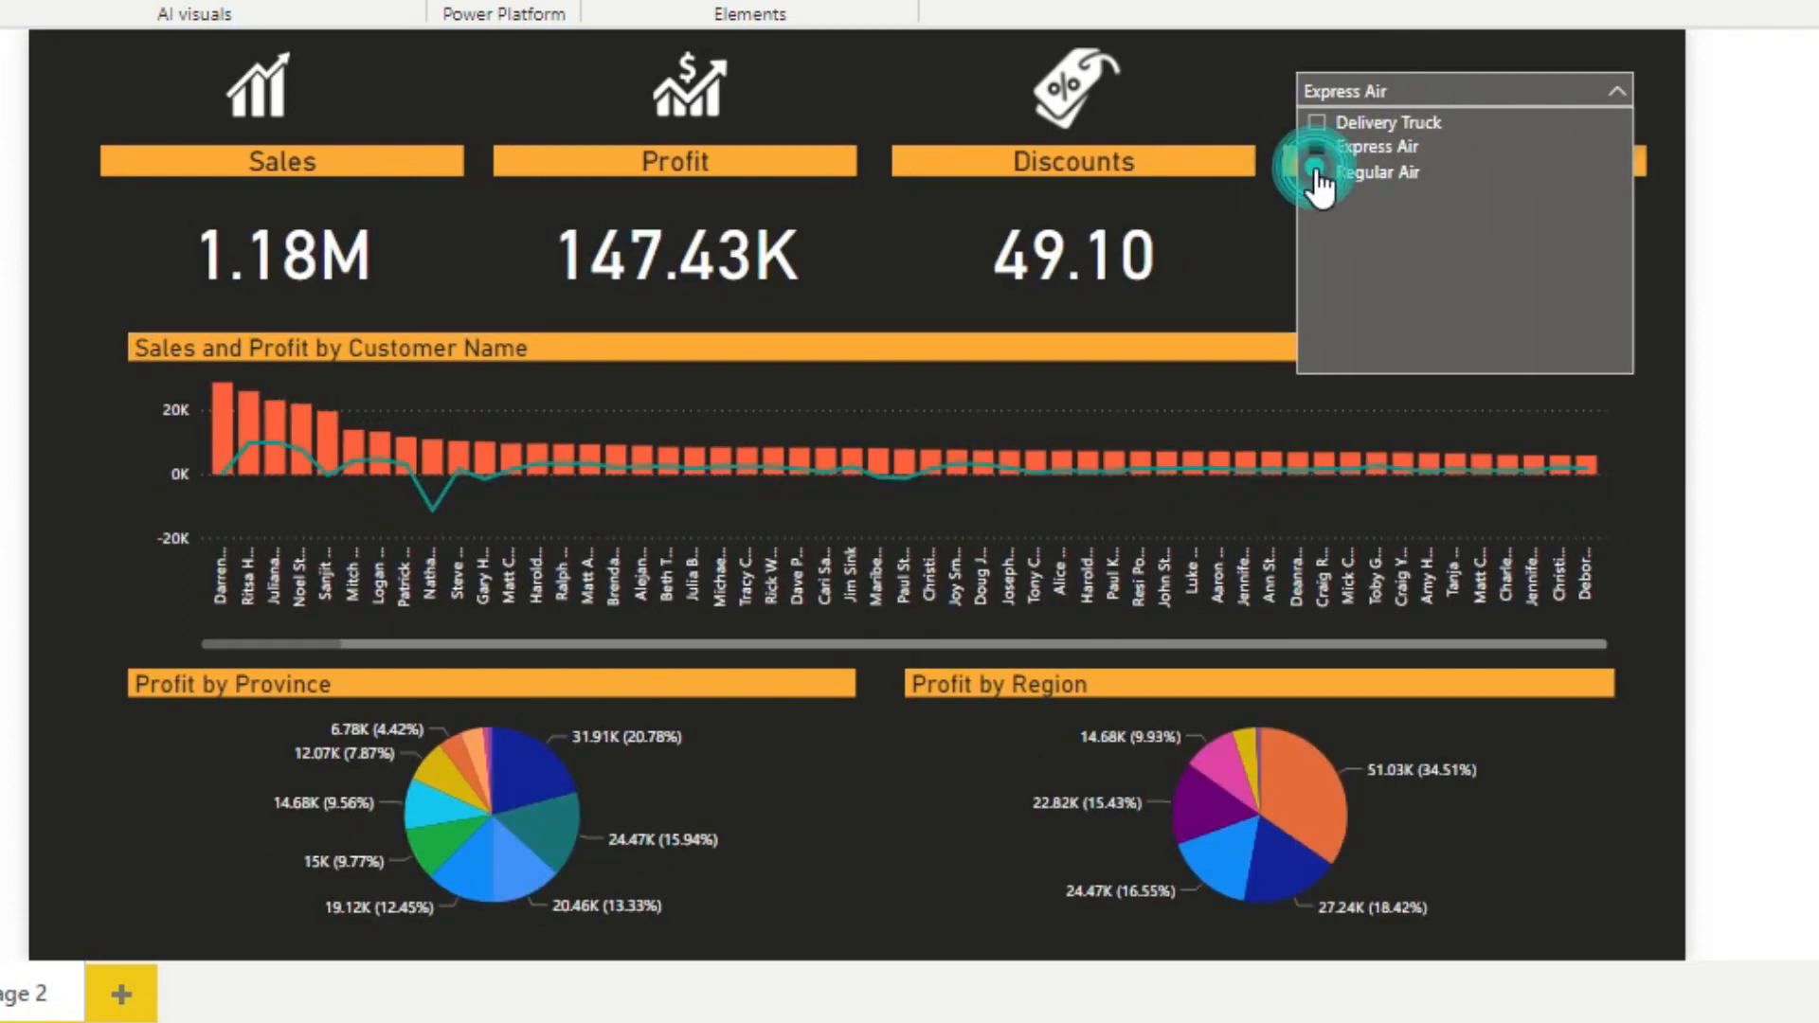
left_click(1663, 128)
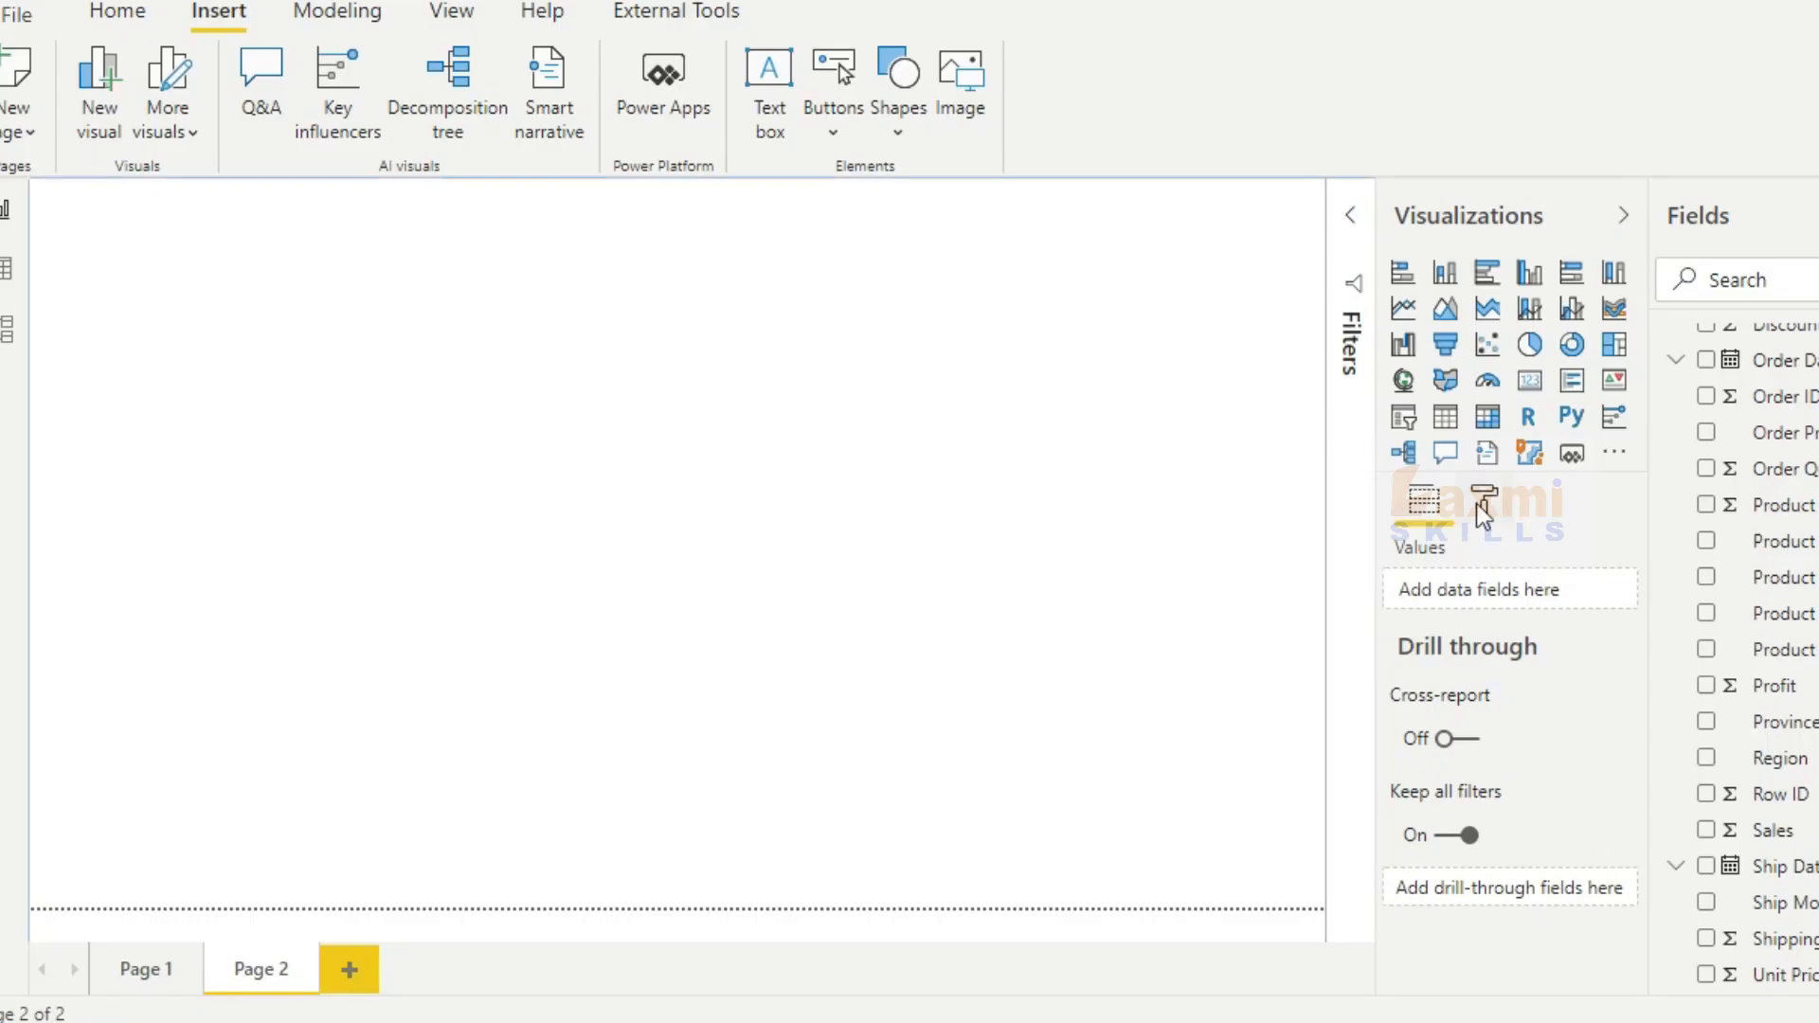
Set the blank report page's background color to #252423 with 0% transparency
left_click(1484, 503)
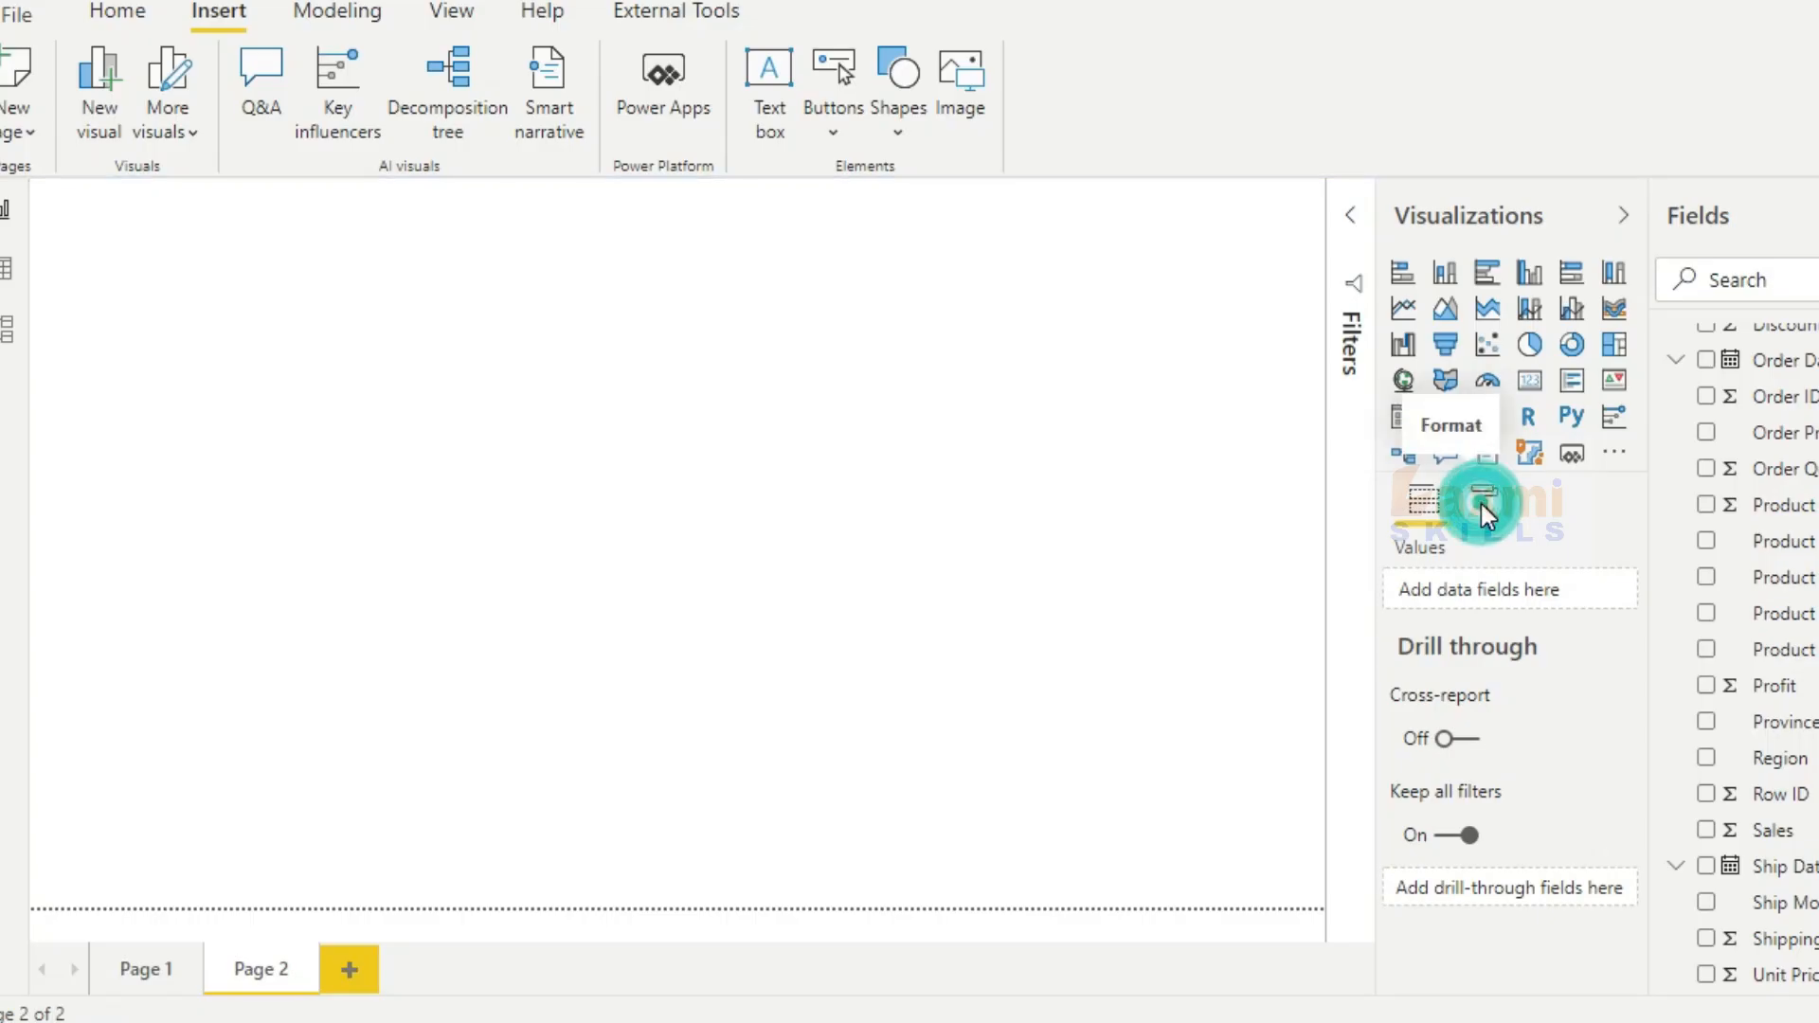
left_click(1431, 718)
scroll(1432, 713, "down", 3)
scroll(1433, 713, "up", 2)
left_click(1434, 660)
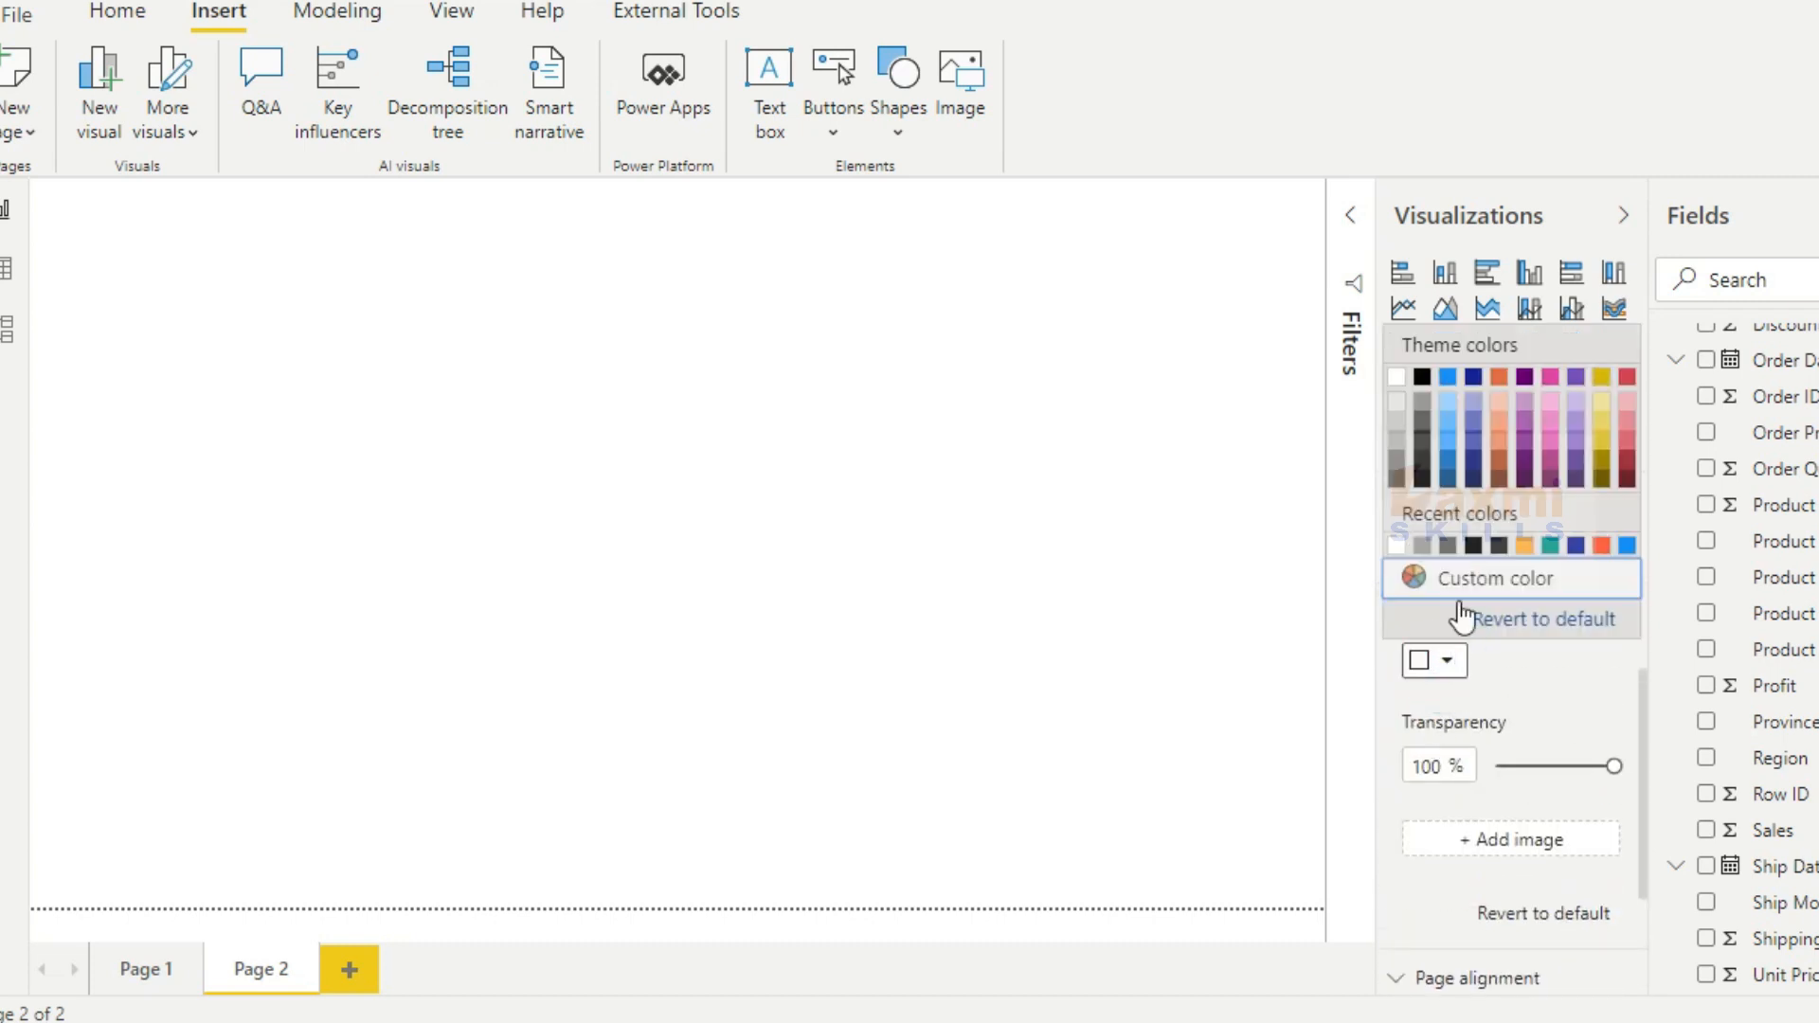
left_click(1498, 548)
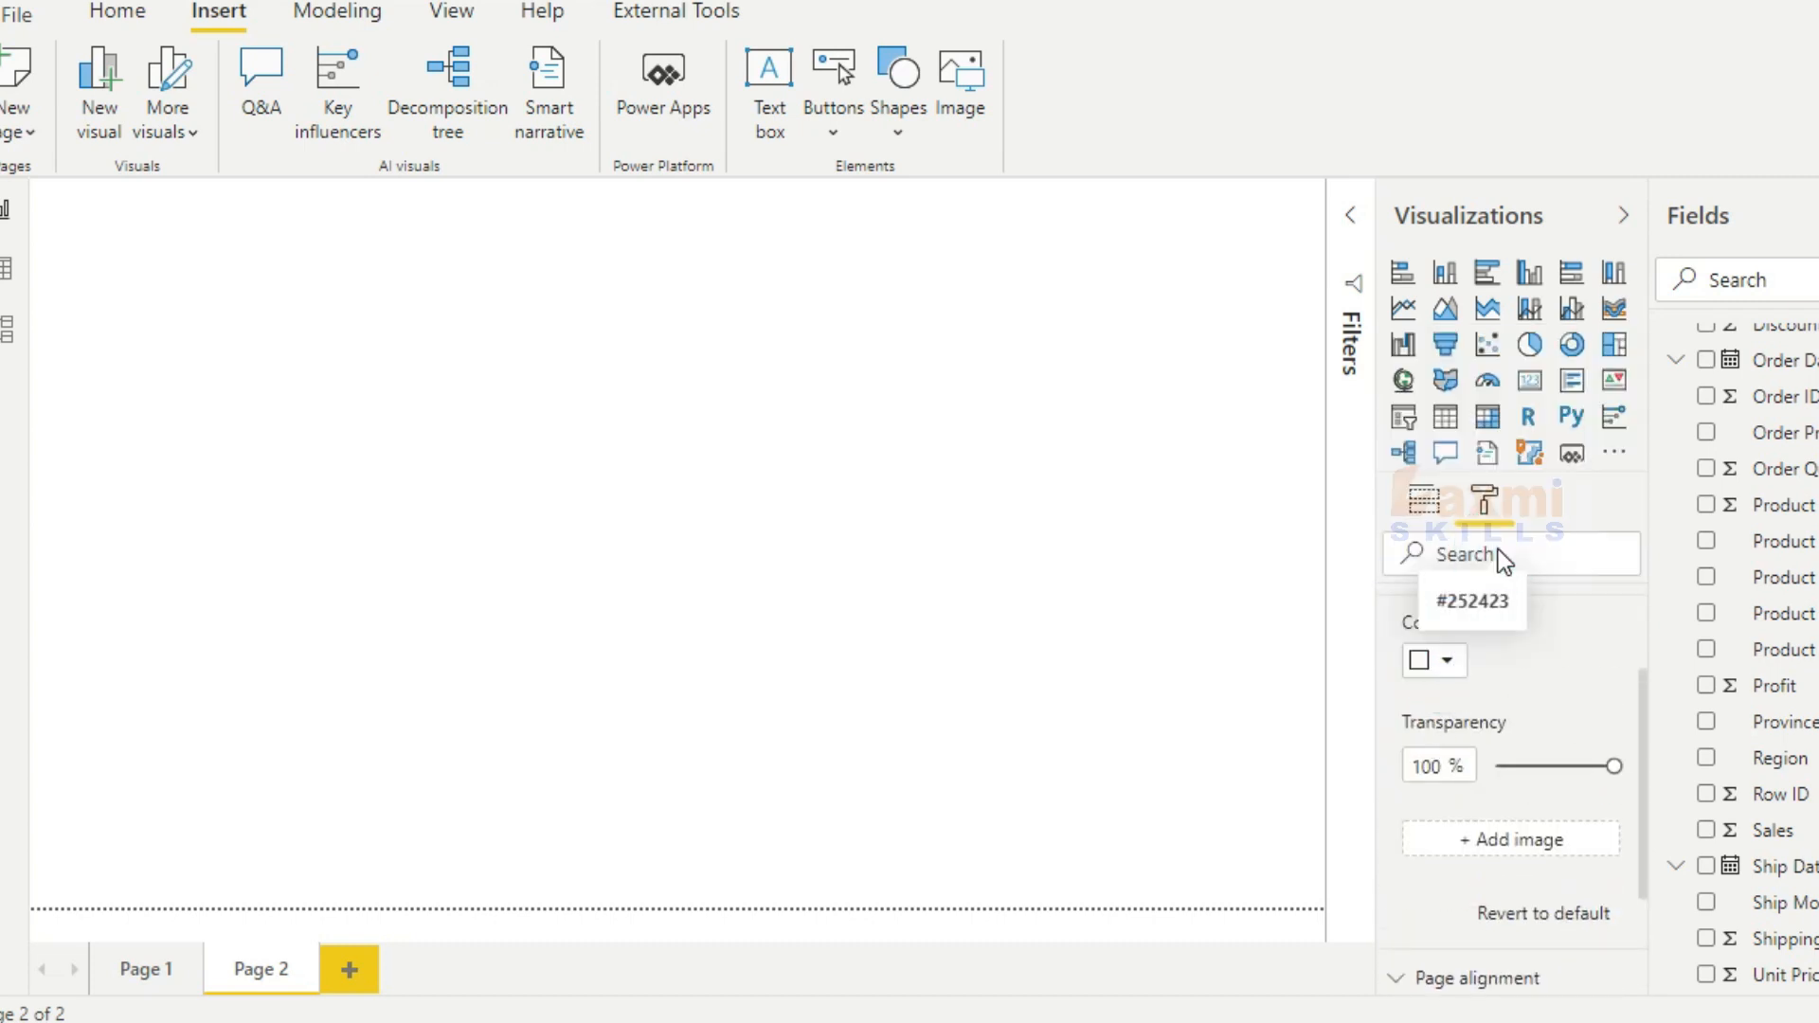
left_click(1450, 661)
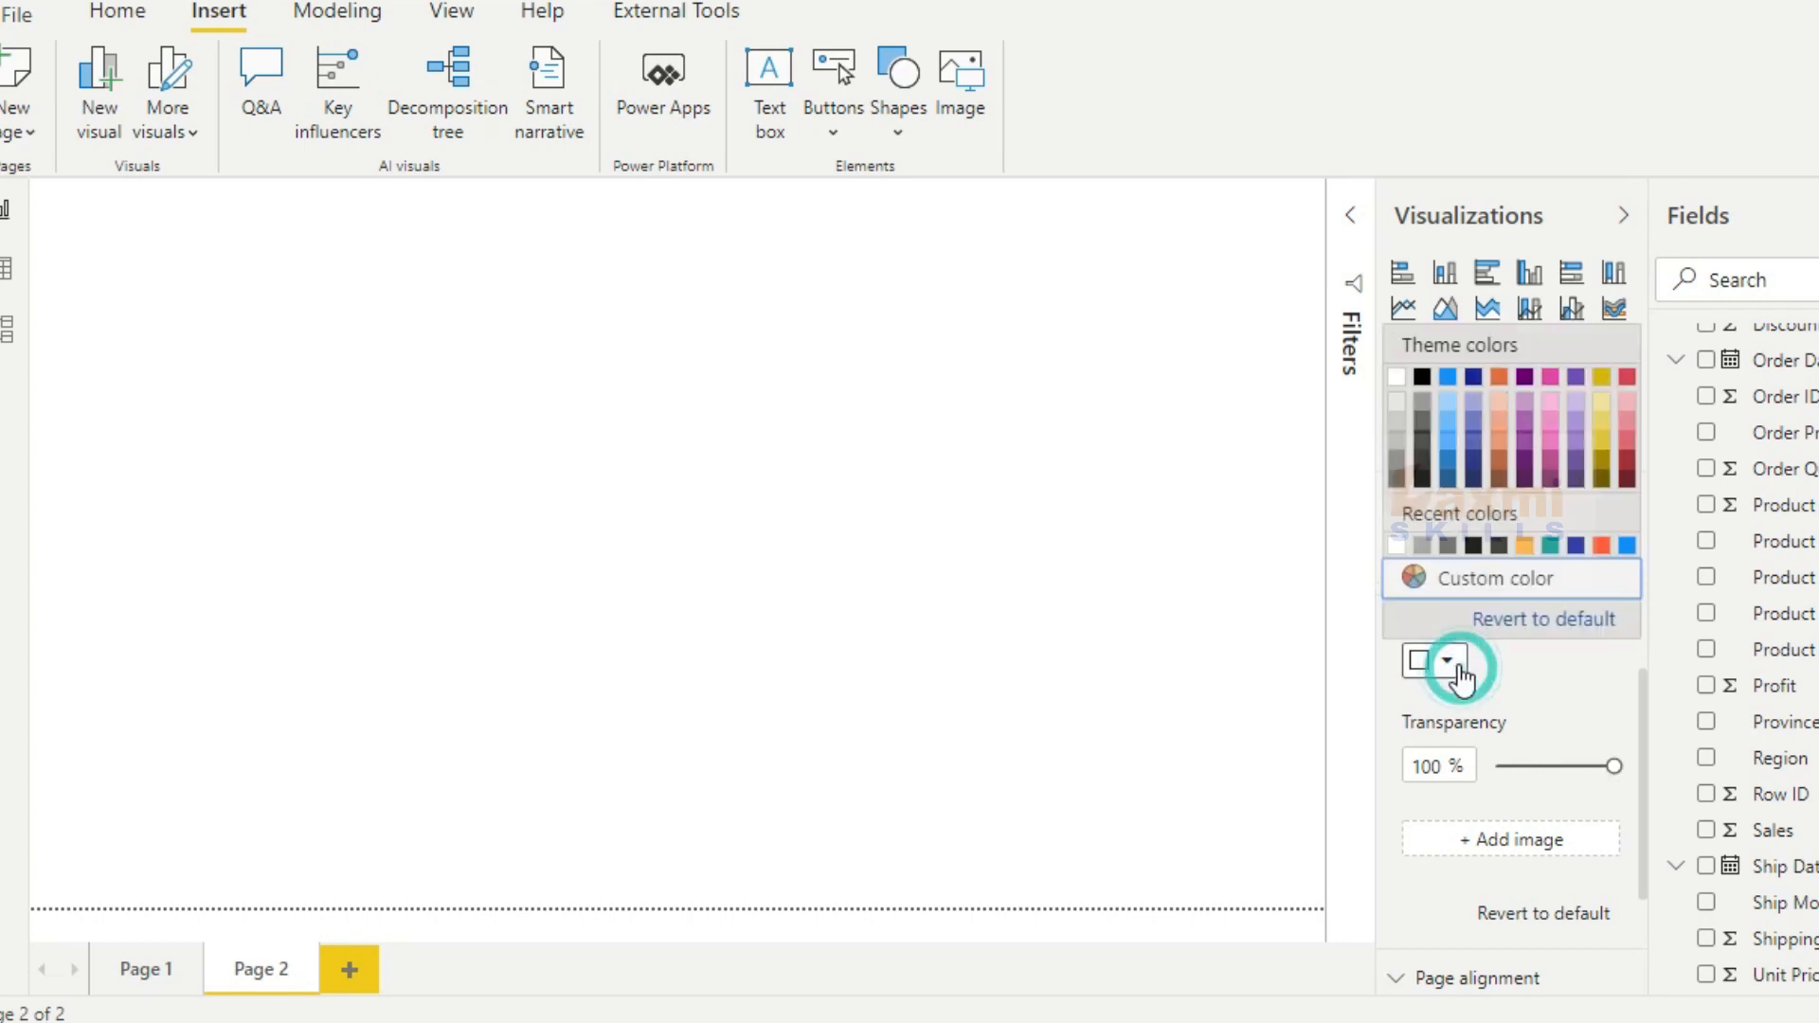
left_click(1497, 548)
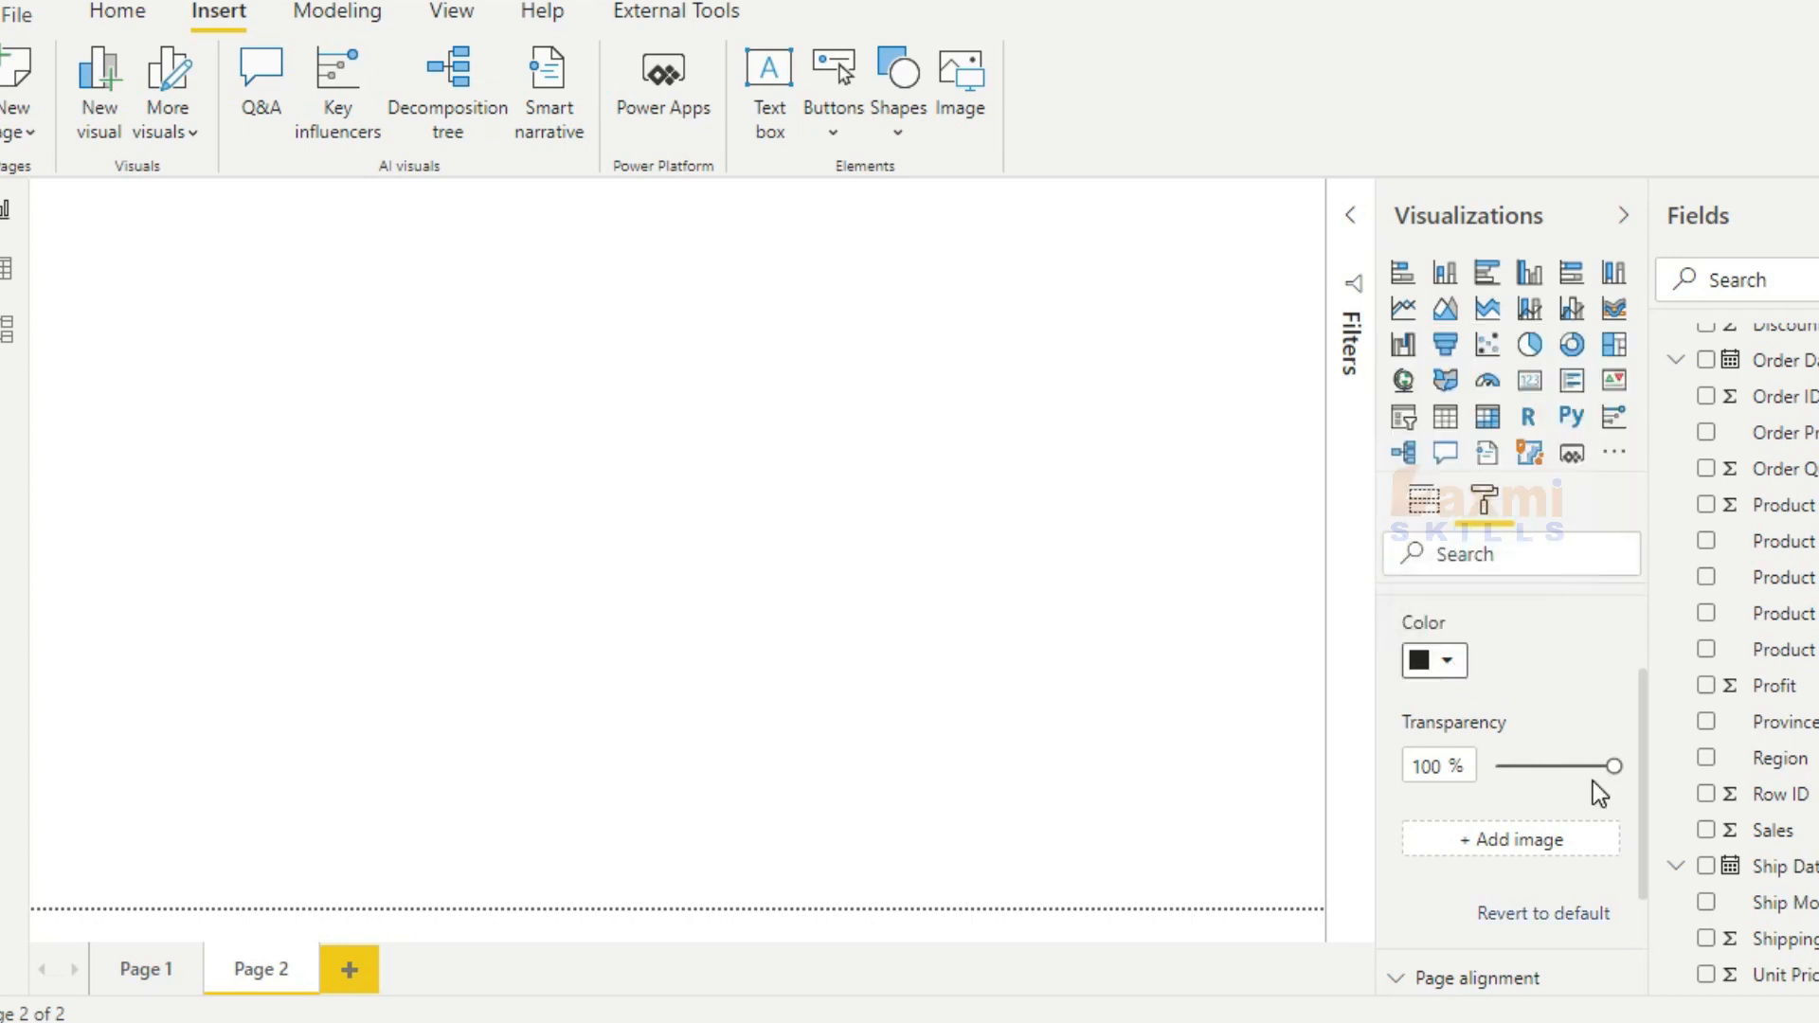
left_click_drag(1613, 765, 1448, 765)
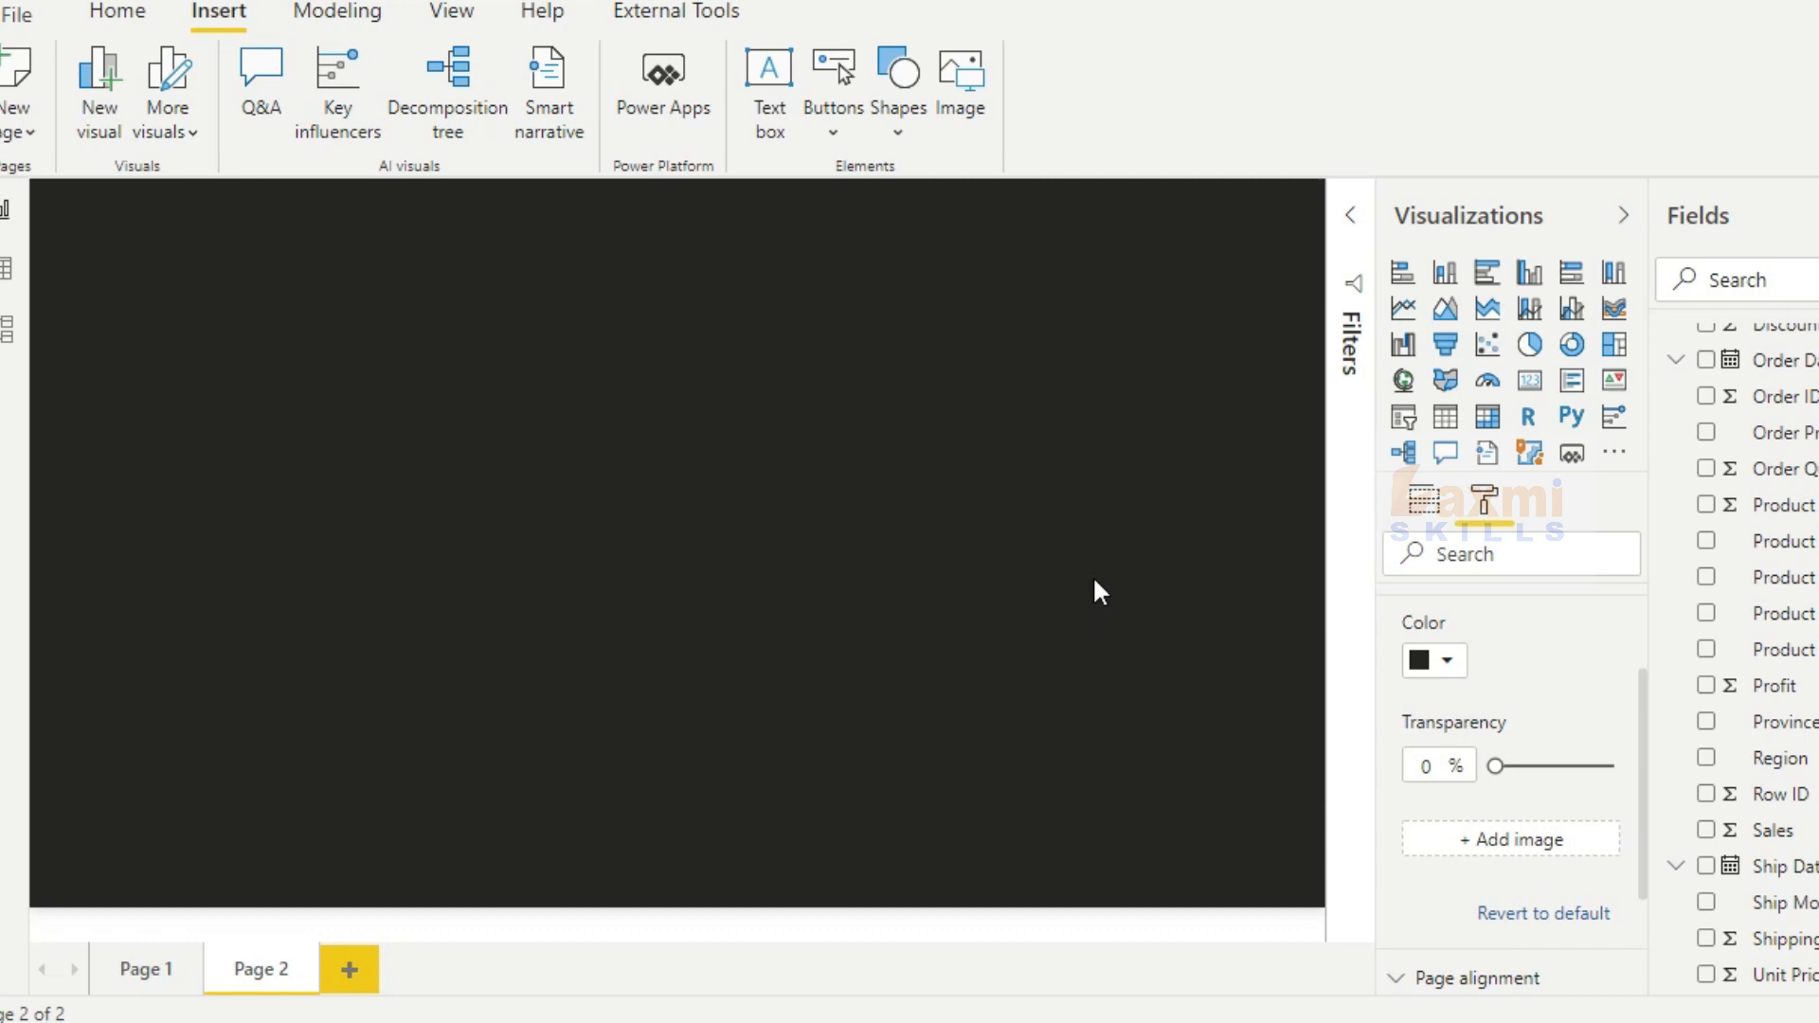
scroll(1454, 569, "up", 2)
left_click(1484, 721)
left_click(934, 557)
Add a card visual for Sales and resize it into a small card near the page's upper-left corner
left_click(1530, 380)
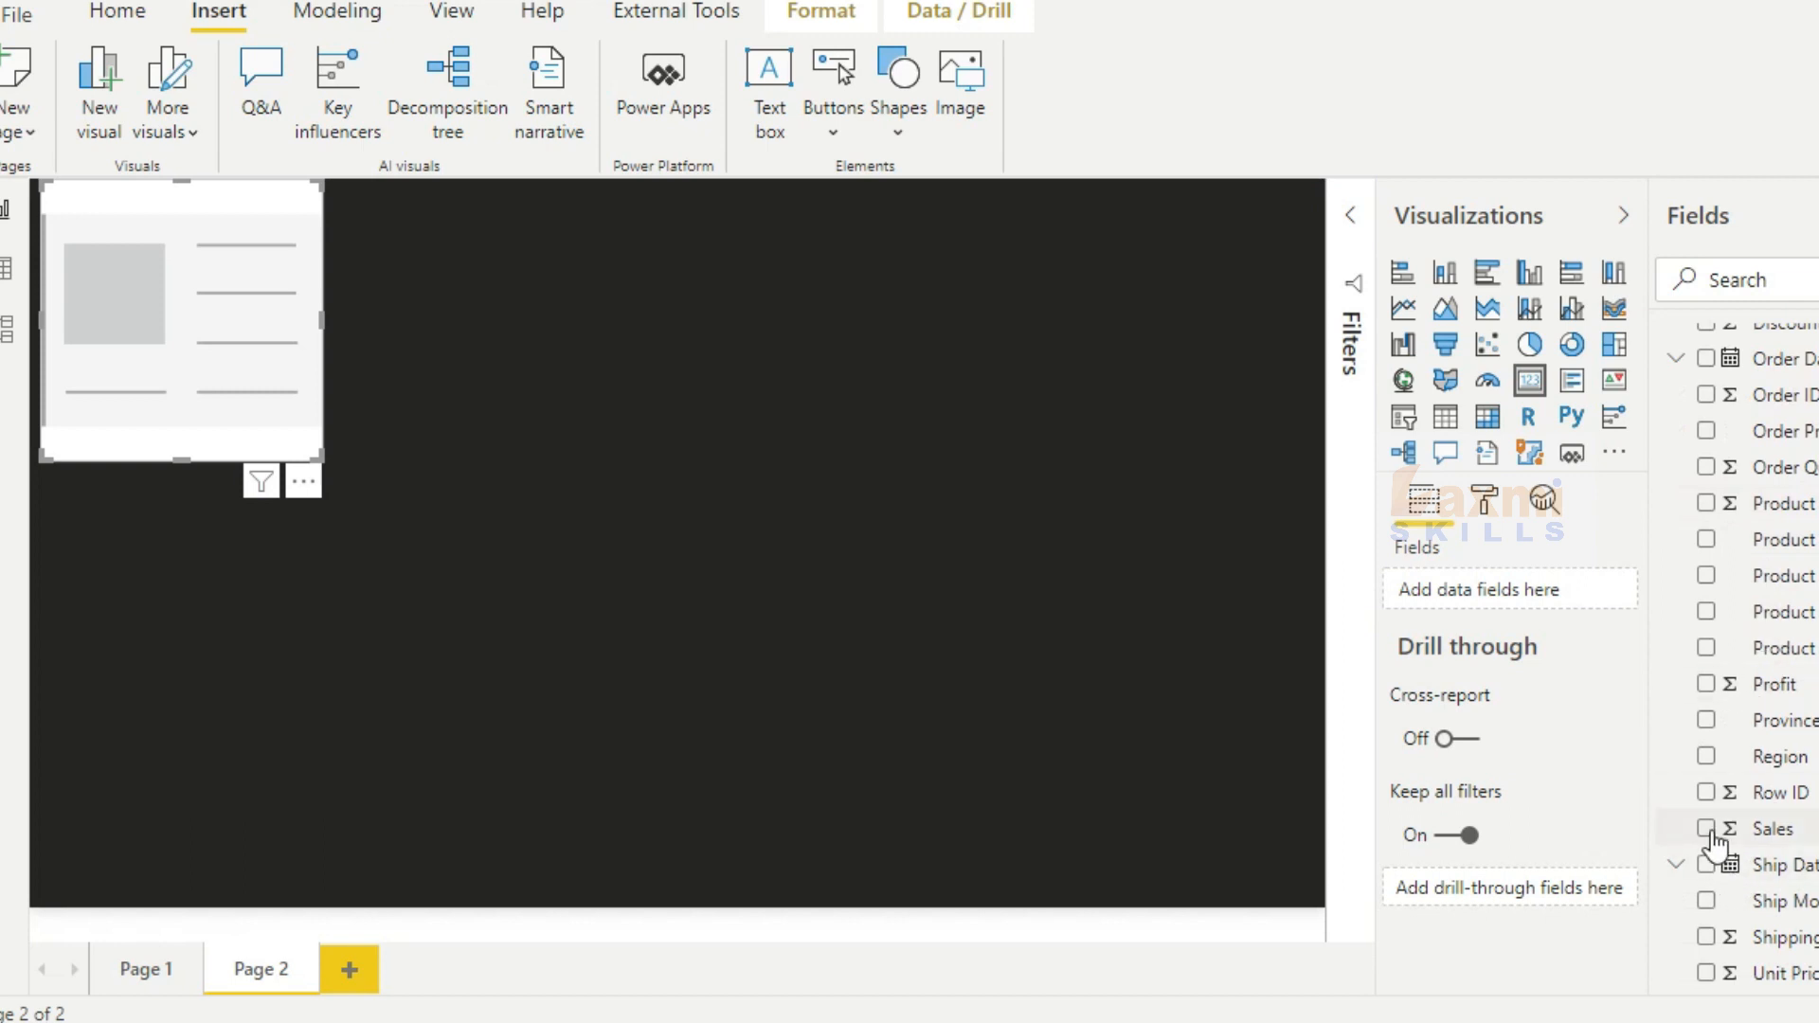
left_click(1706, 829)
left_click_drag(275, 419, 334, 379)
Turn off the Sales card's background and turn on its title
left_click(1483, 500)
scroll(1484, 654, "down", 2)
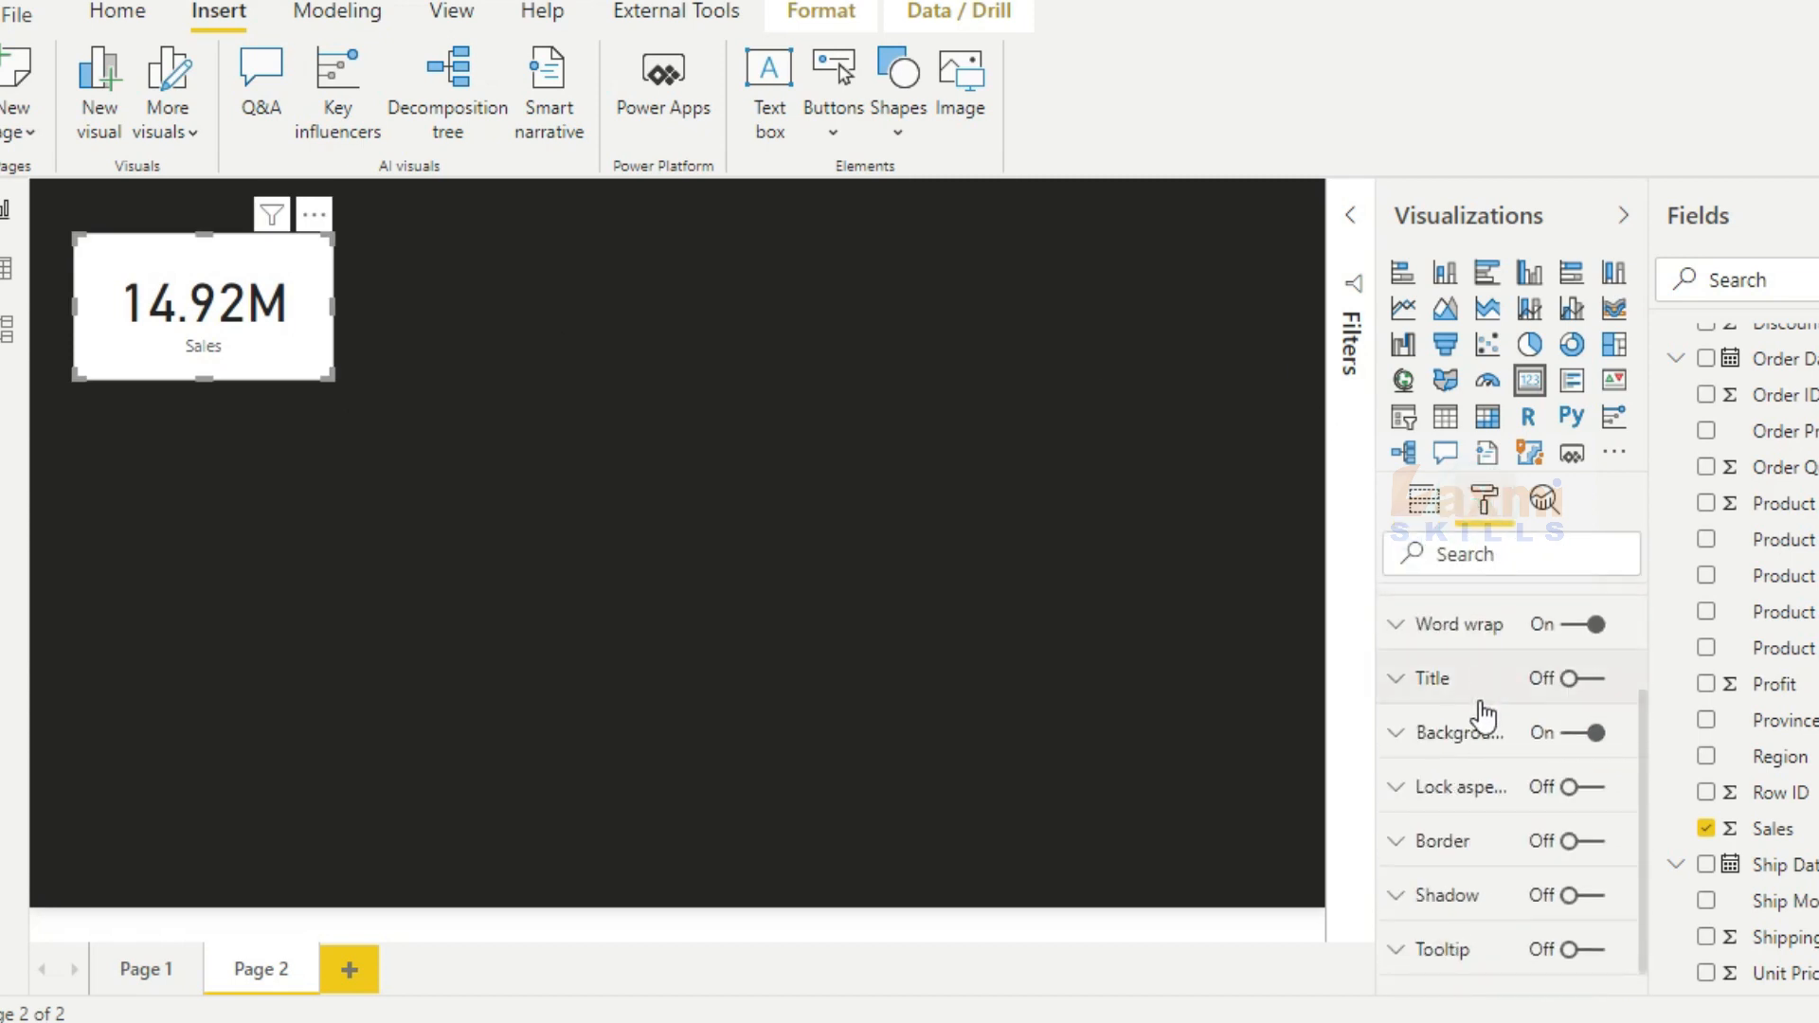
left_click(1575, 732)
left_click(1581, 679)
Set the Sales card's title background color to #feaa2e
left_click(1459, 680)
scroll(1481, 773, "down", 3)
left_click(1447, 769)
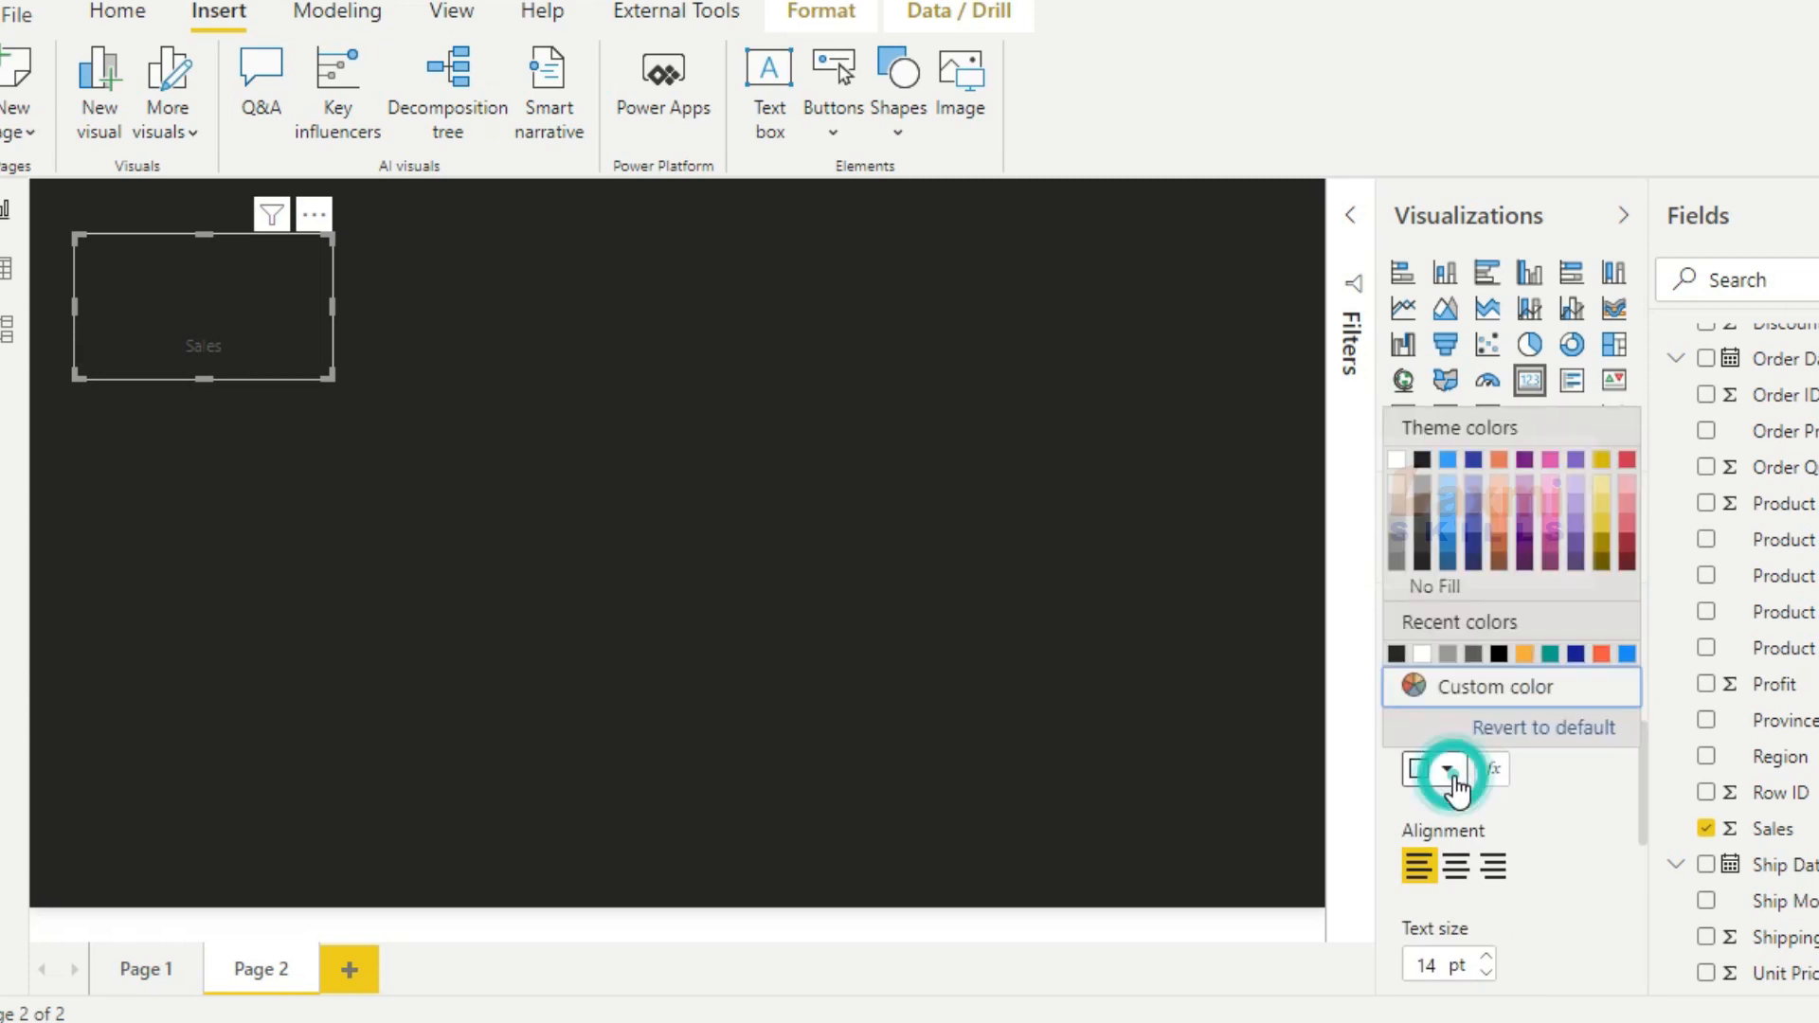
left_click(1524, 654)
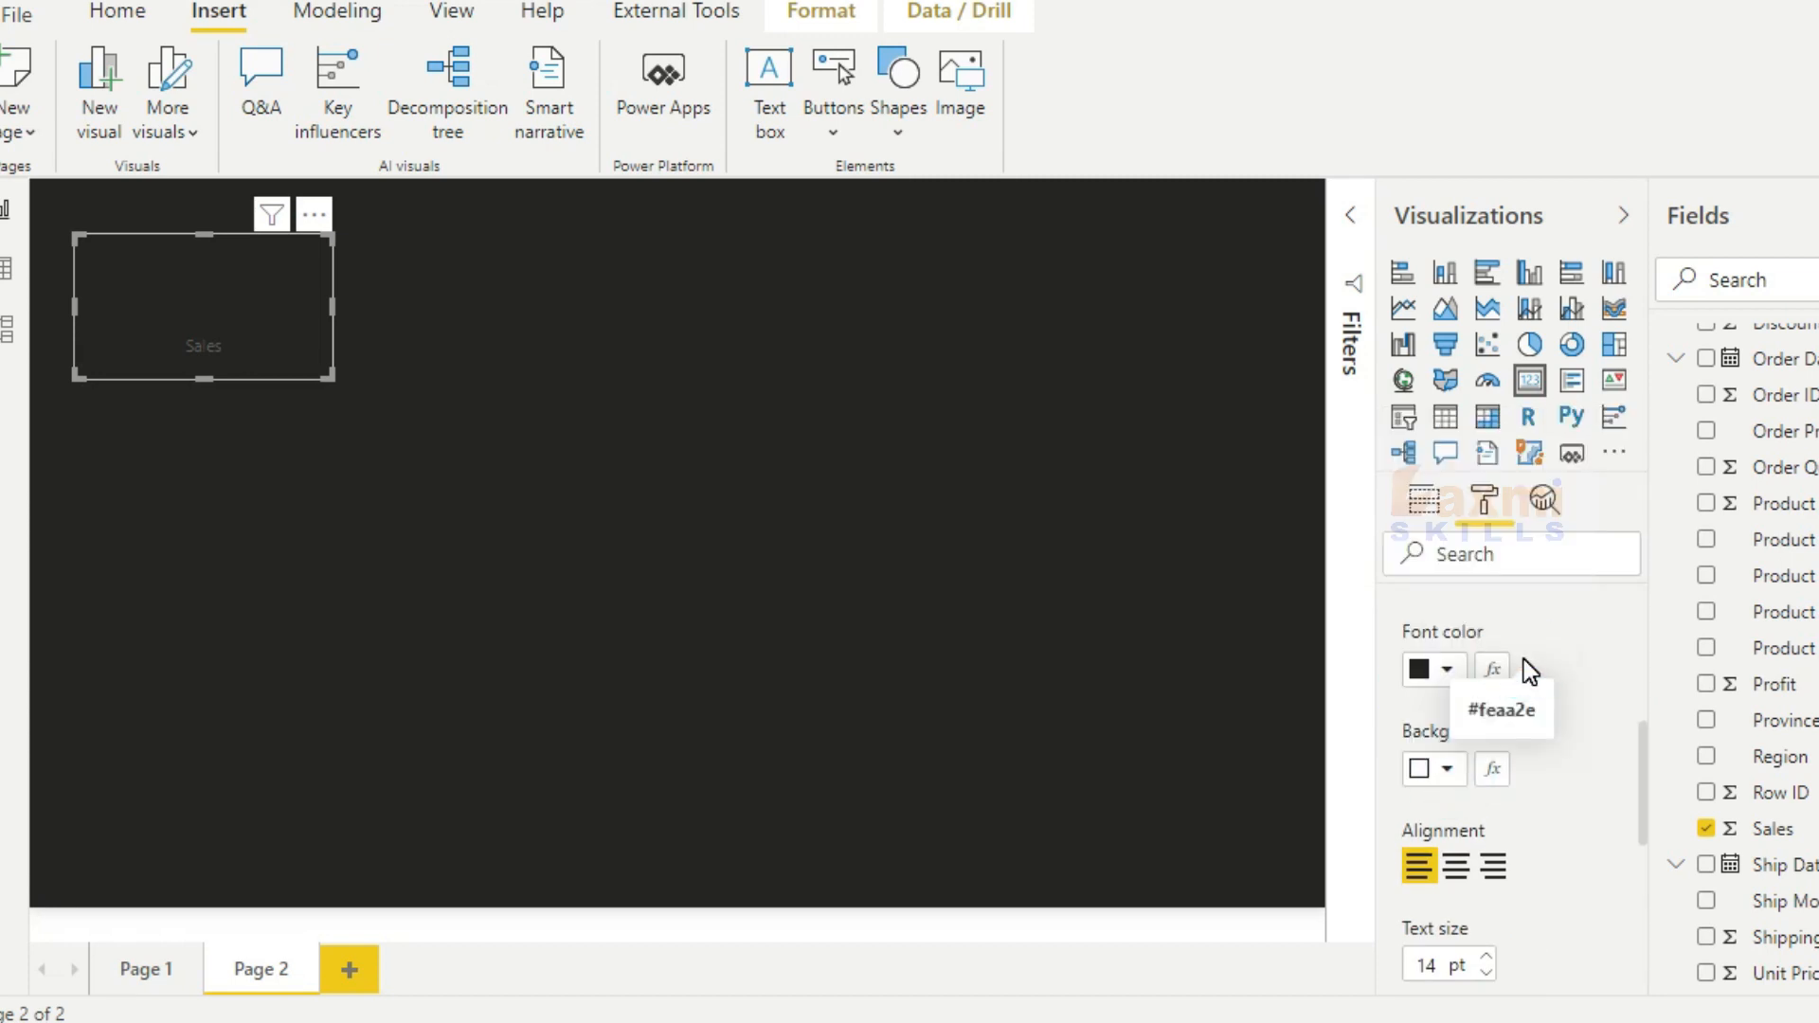
left_click(1447, 770)
left_click(1524, 654)
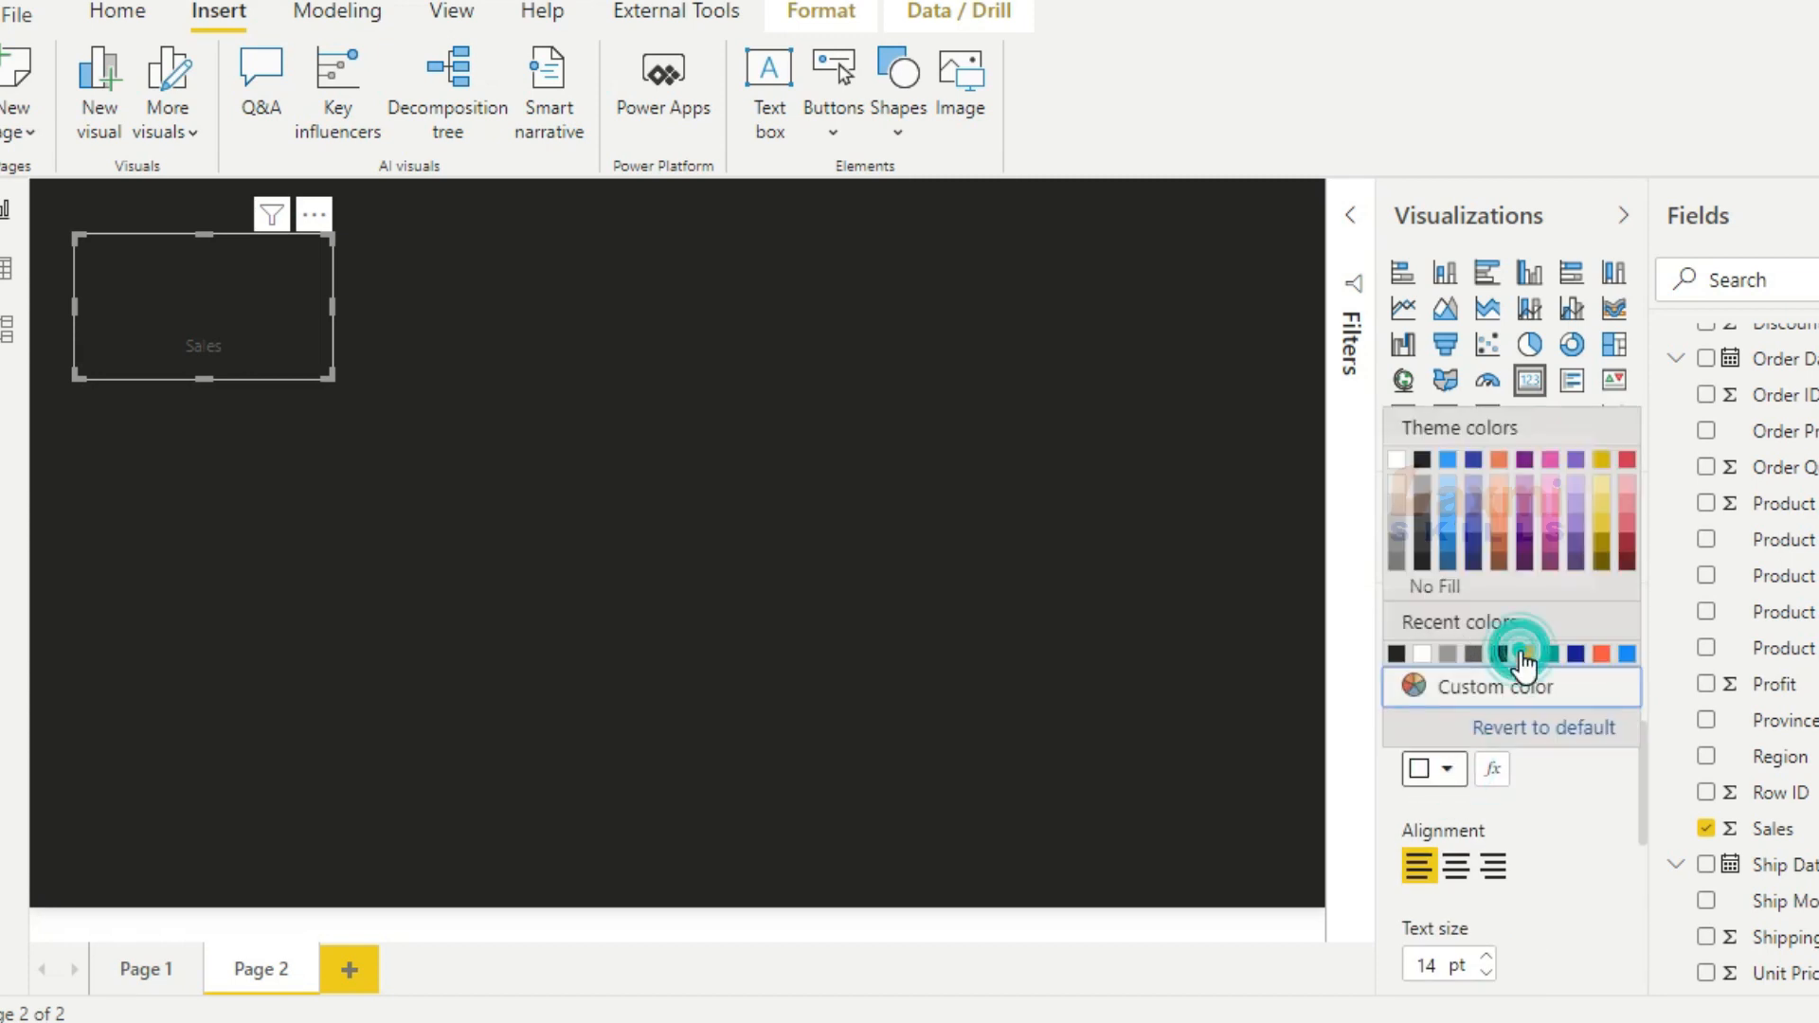
Enter Sales as the card's title text and center it
scroll(1460, 682, "up", 2)
left_click(1483, 622)
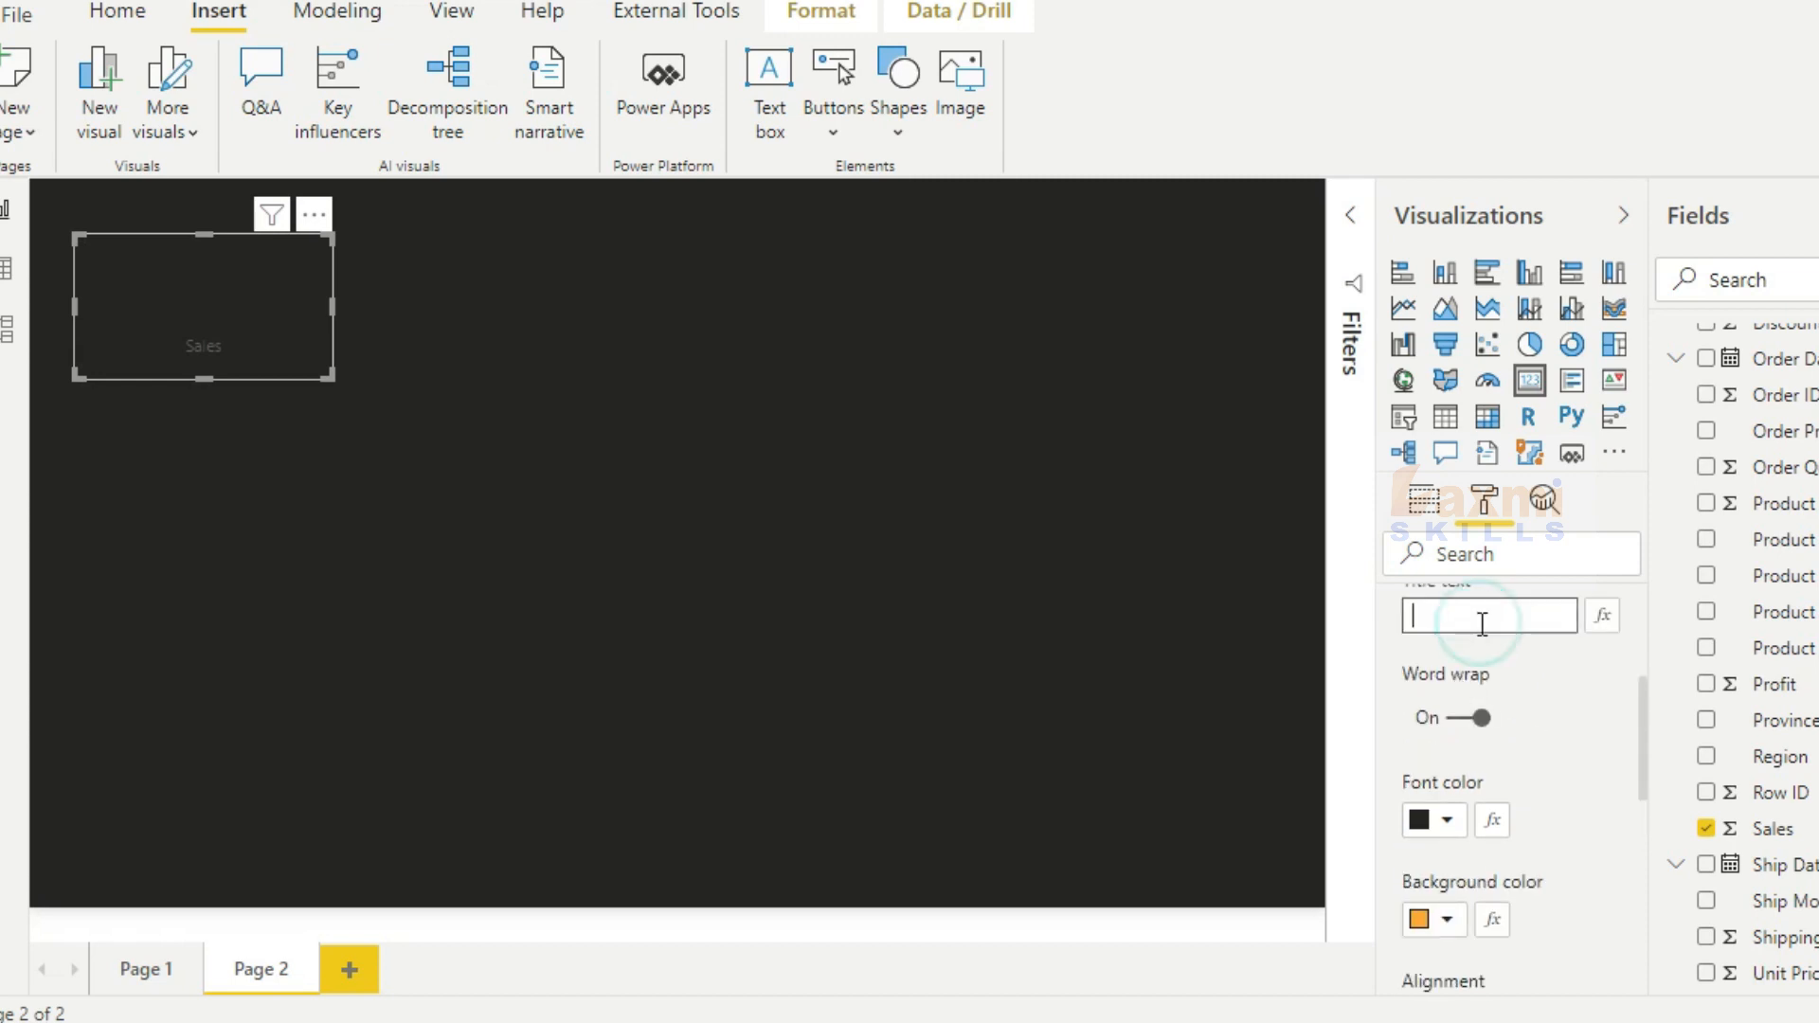
type("Sales")
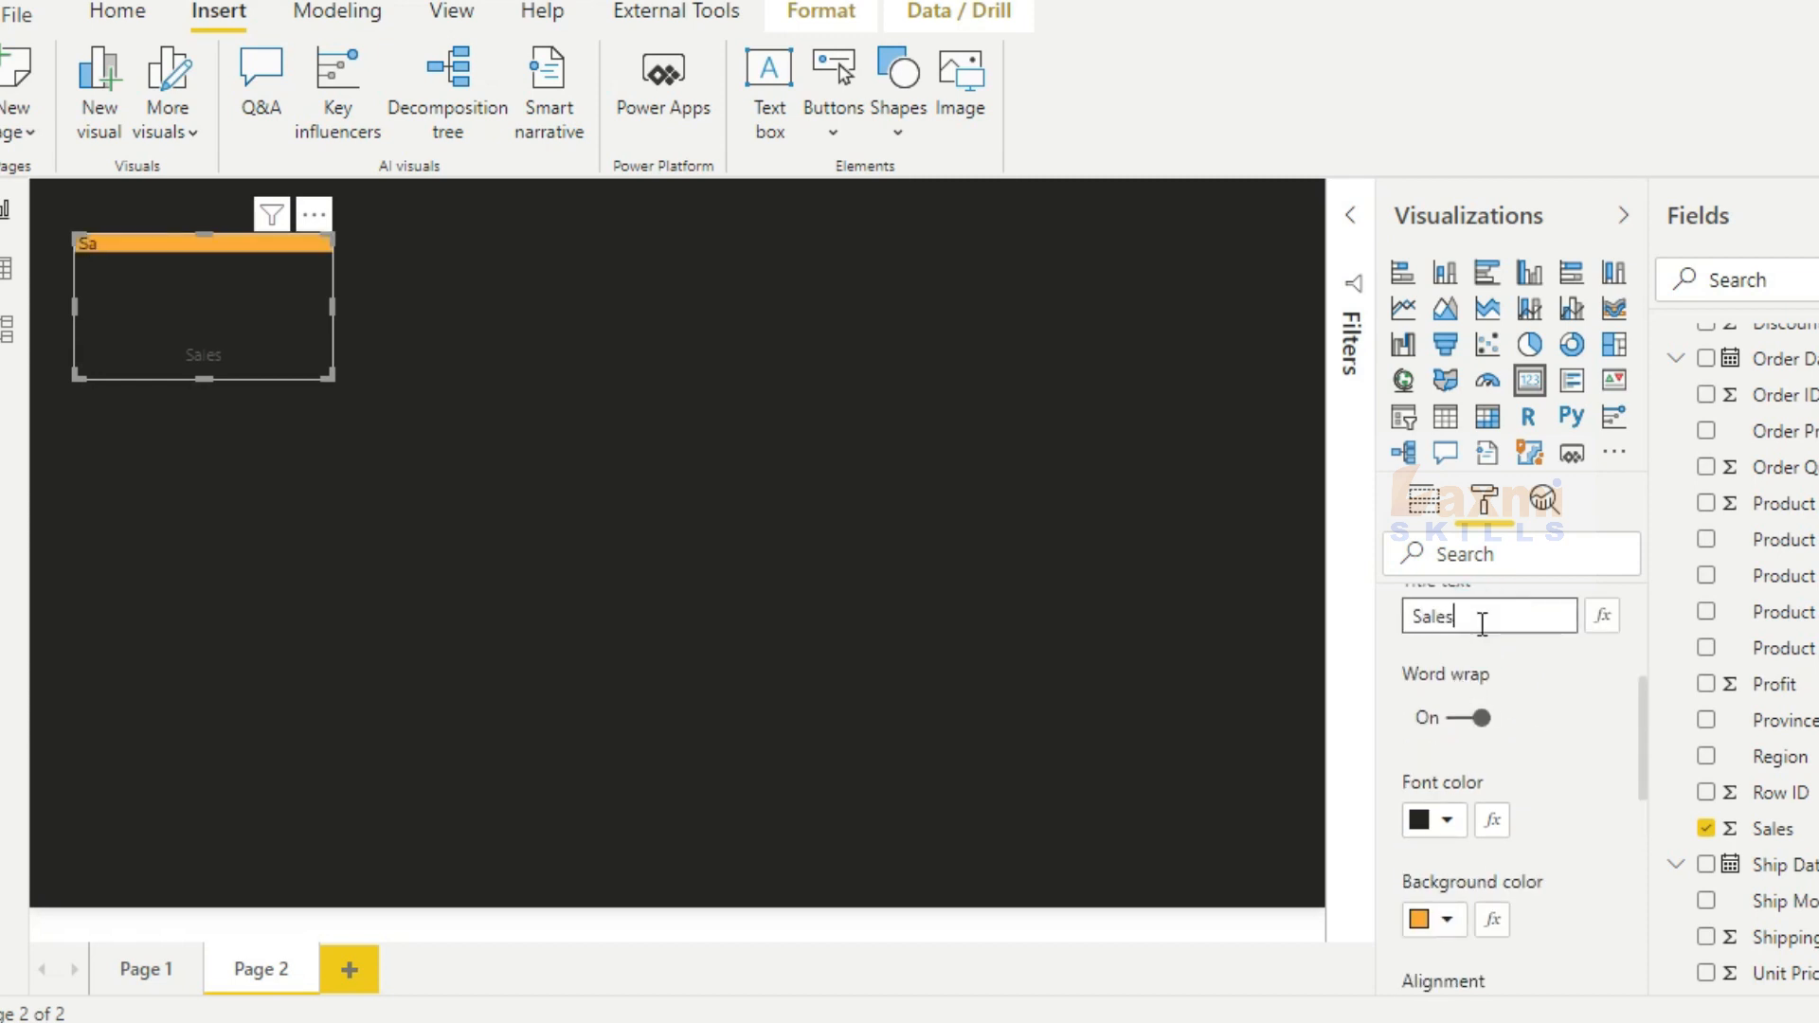
scroll(1535, 701, "down", 2)
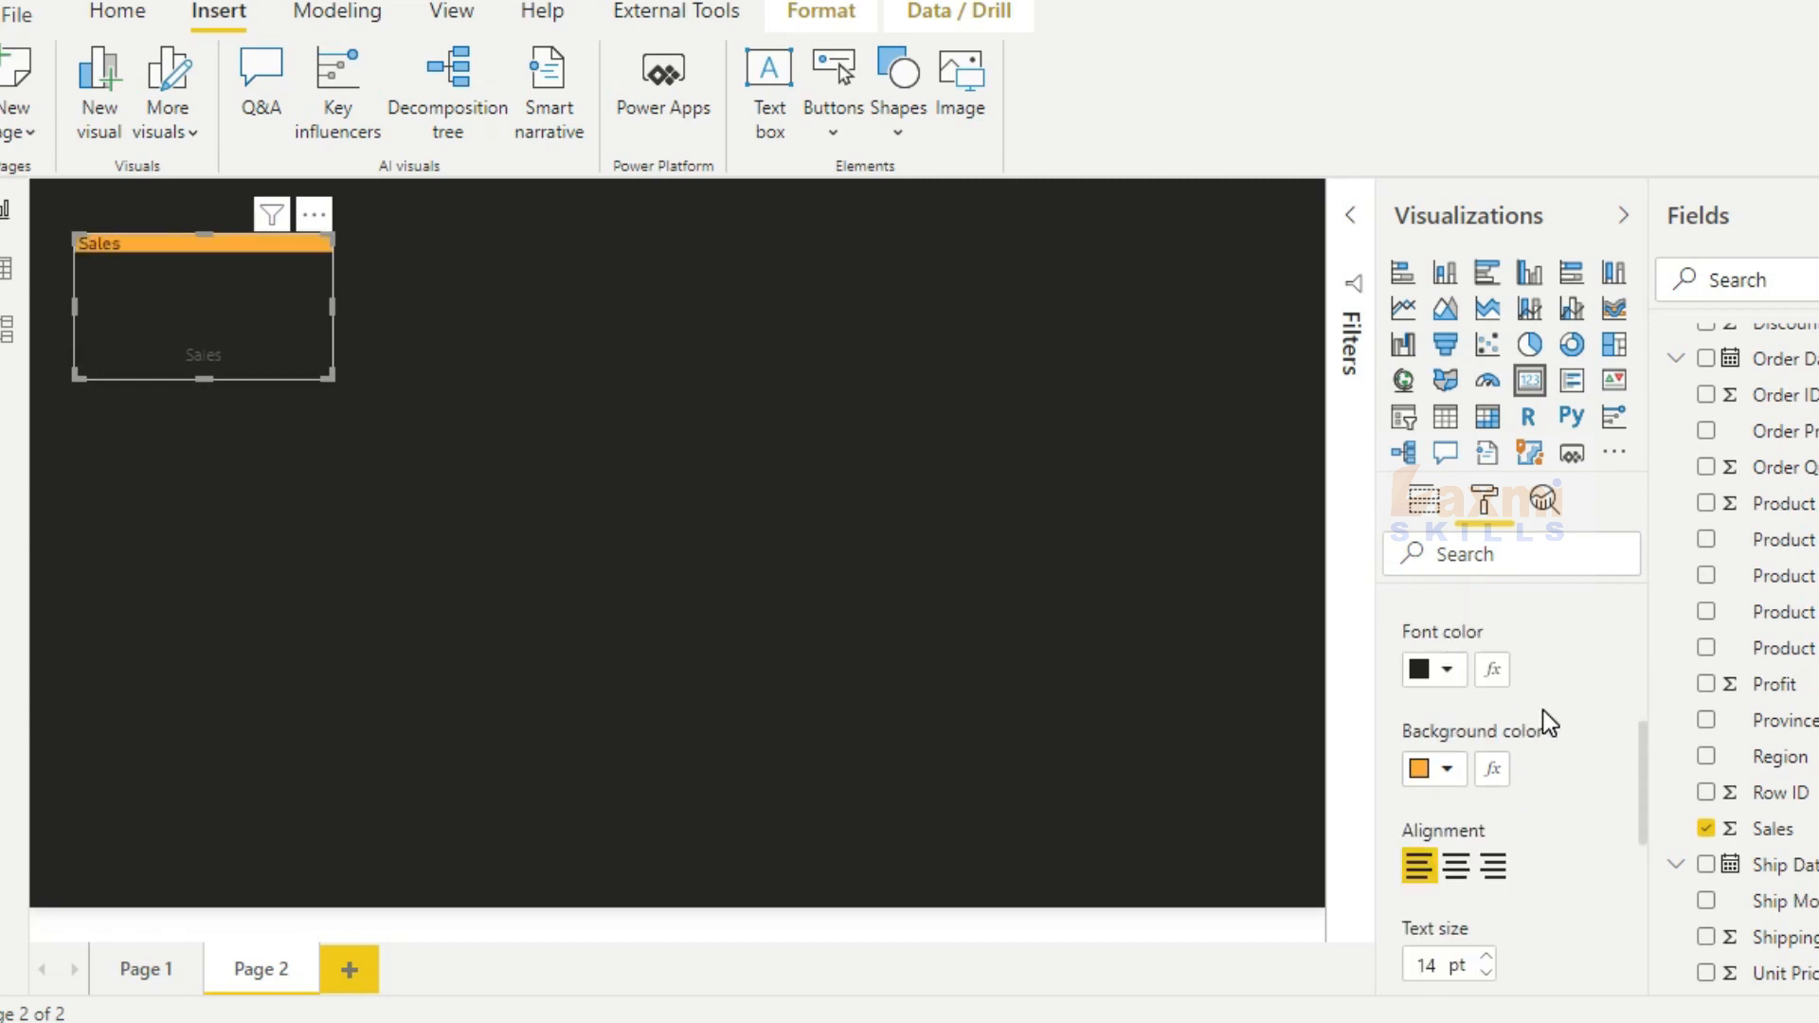
left_click(1457, 865)
Increase the Sales card's title text size to 18 pt
scroll(1475, 817, "up", 4)
scroll(1476, 824, "down", 2)
scroll(1480, 827, "down", 3)
left_click(1487, 809)
left_click(1487, 809)
left_click(1487, 810)
left_click(1486, 809)
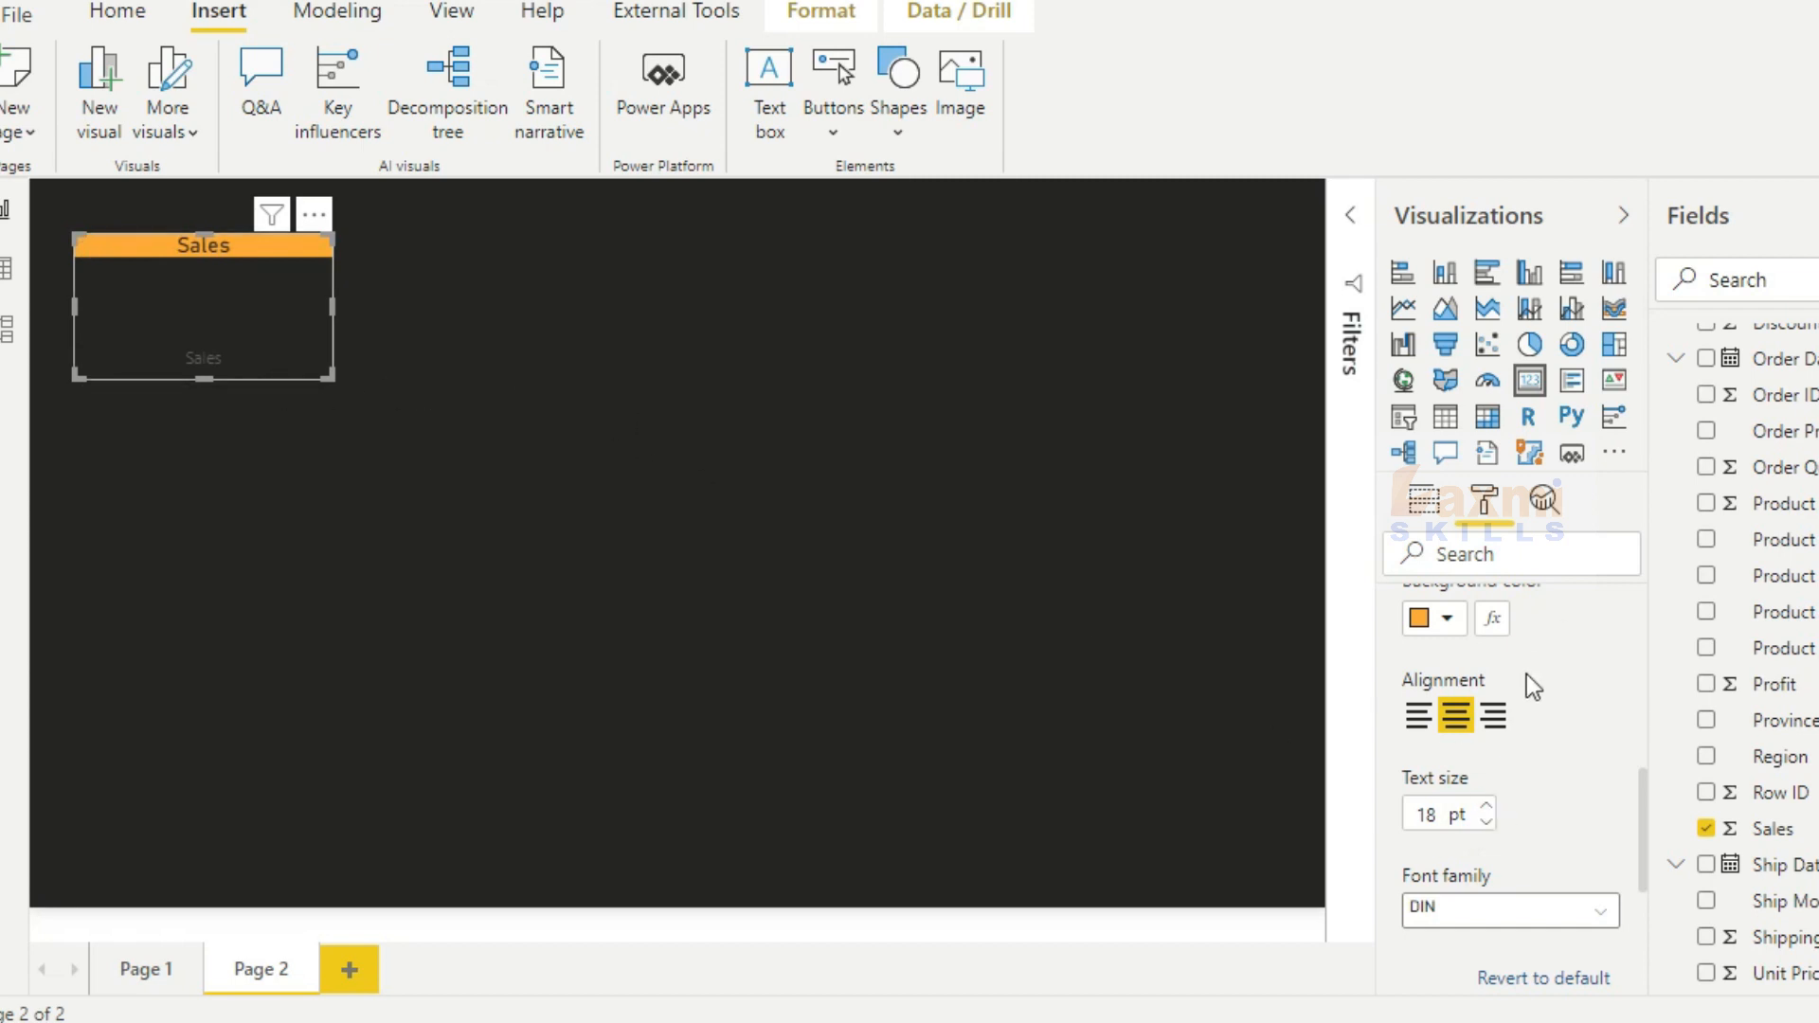
Turn off the Sales card's category label and set its data label color to white
scroll(1478, 751, "up", 5)
scroll(1476, 760, "down", 1)
scroll(1459, 729, "up", 1)
left_click(1437, 678)
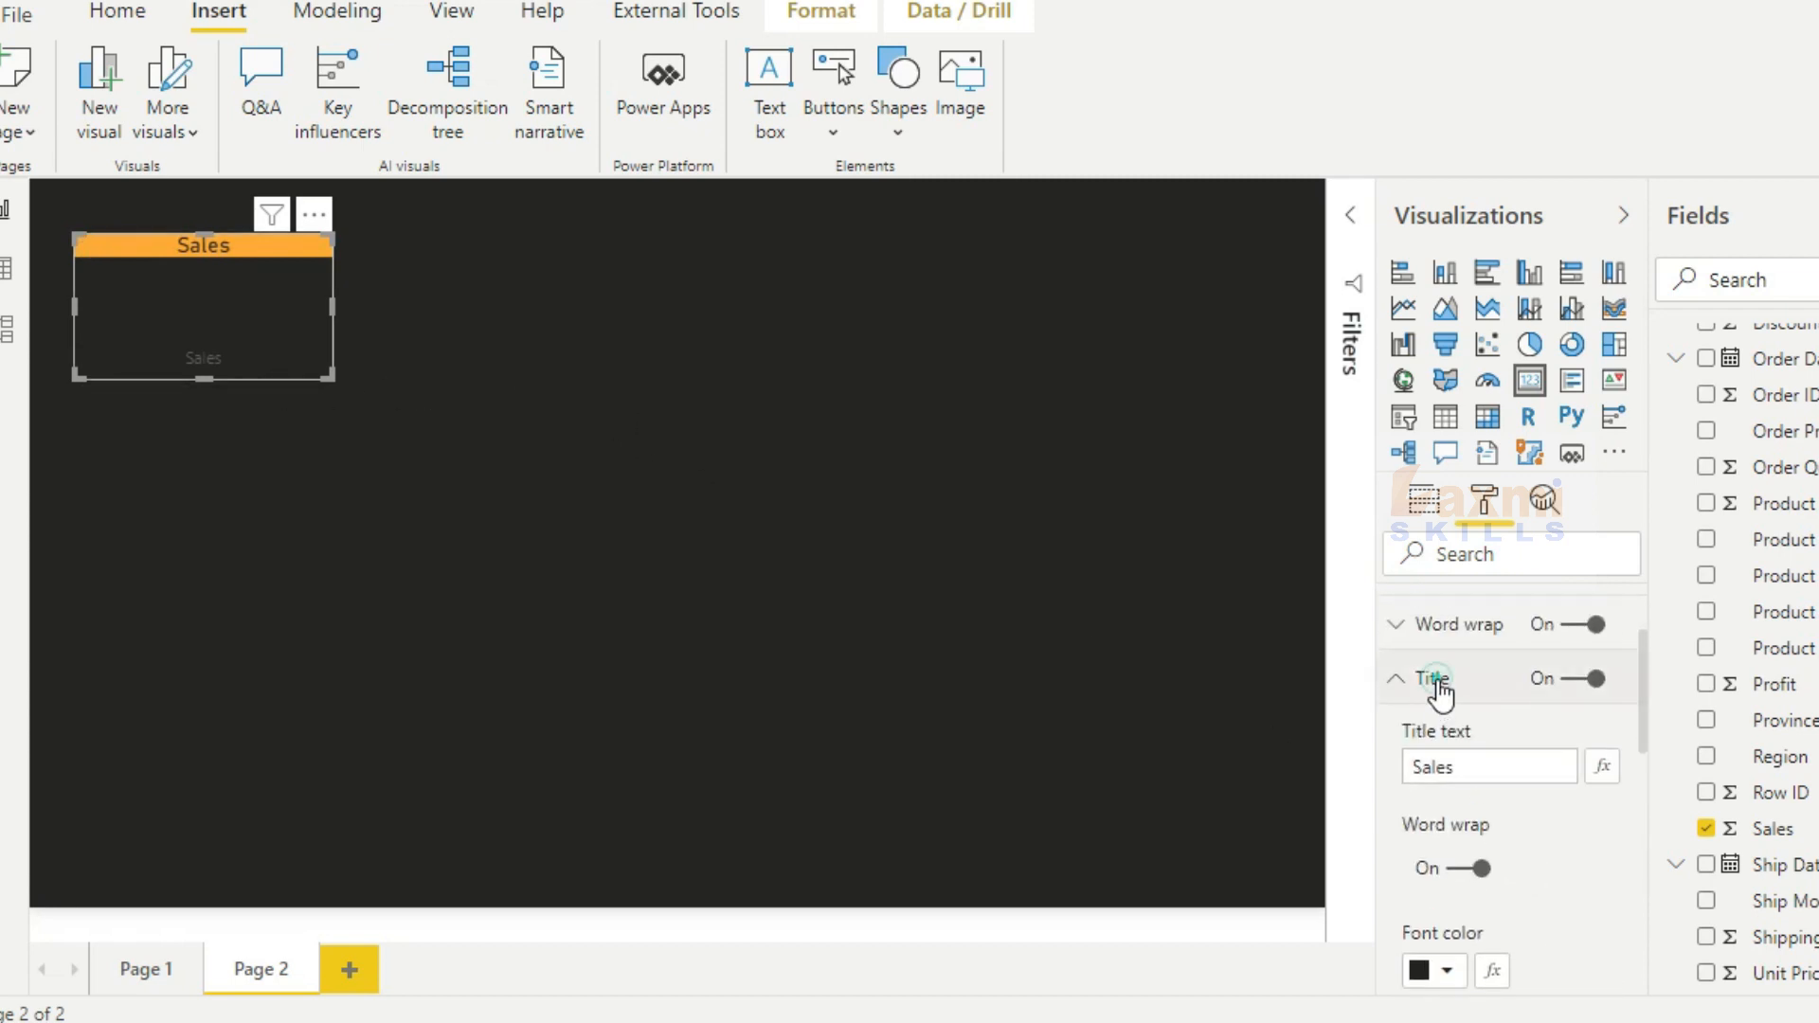
left_click(1559, 724)
scroll(1493, 765, "down", 2)
scroll(1486, 754, "up", 2)
left_click(1471, 666)
left_click(1460, 755)
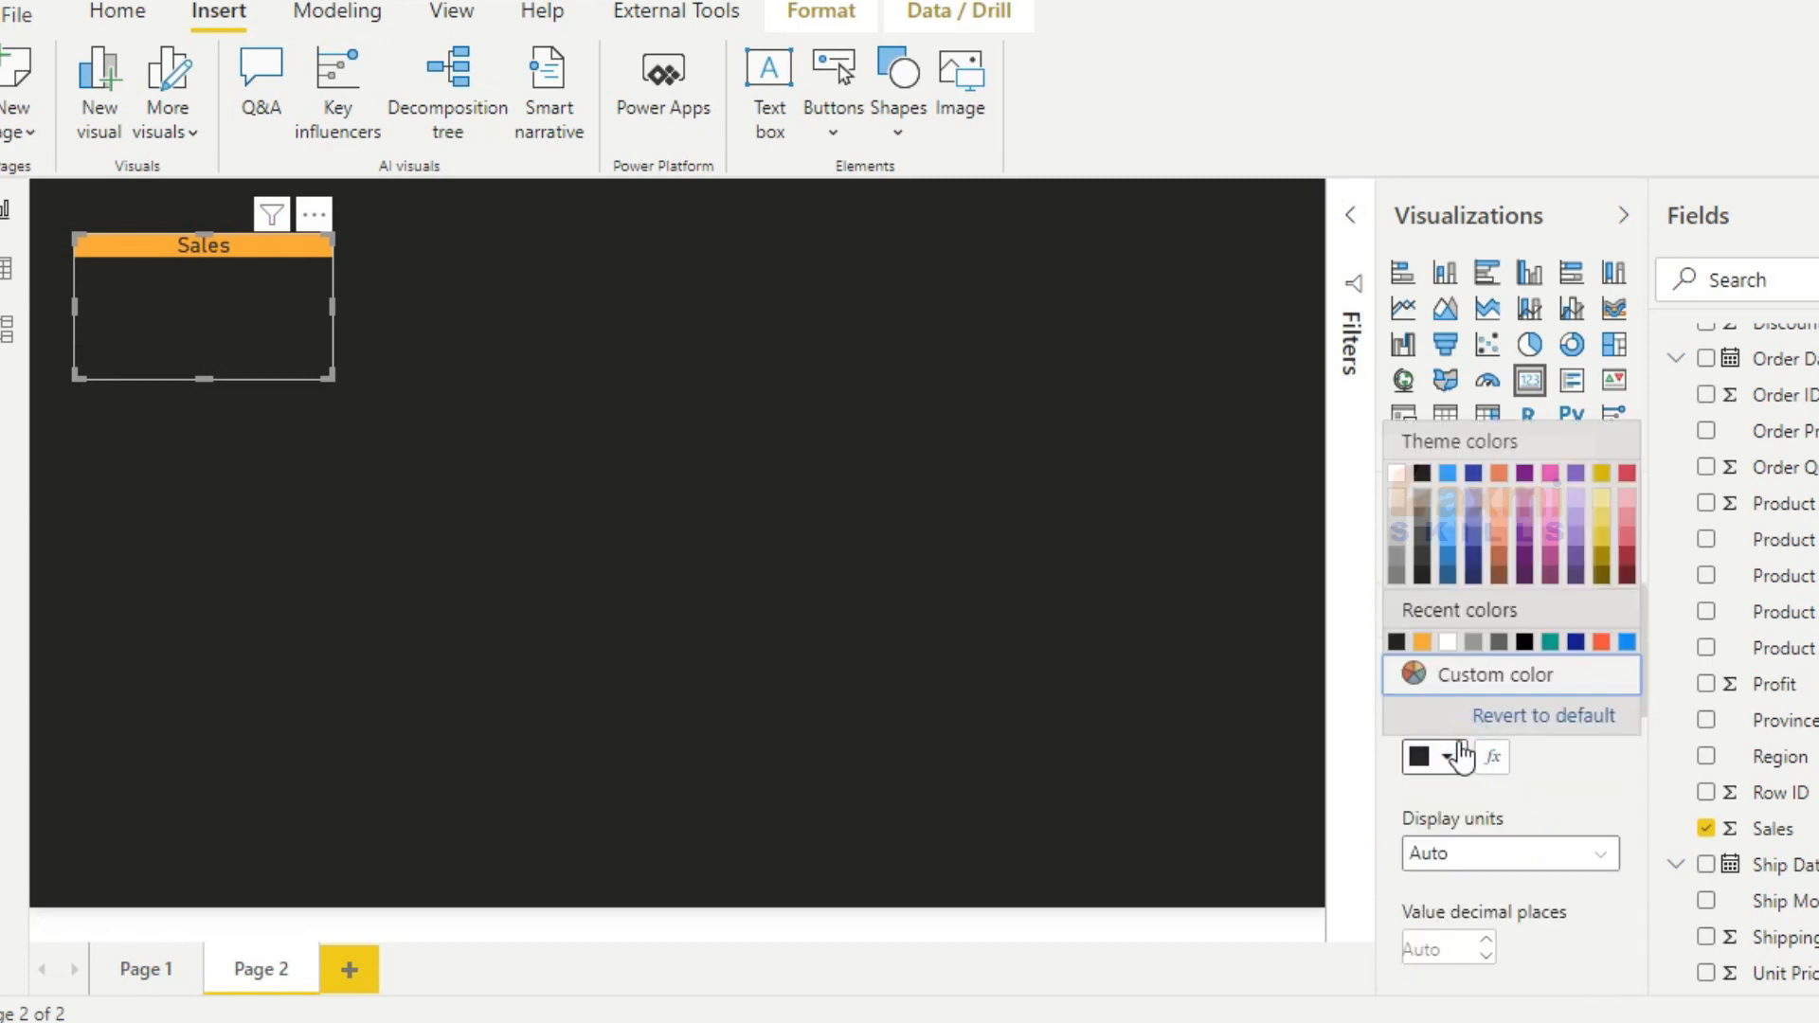
left_click(1447, 644)
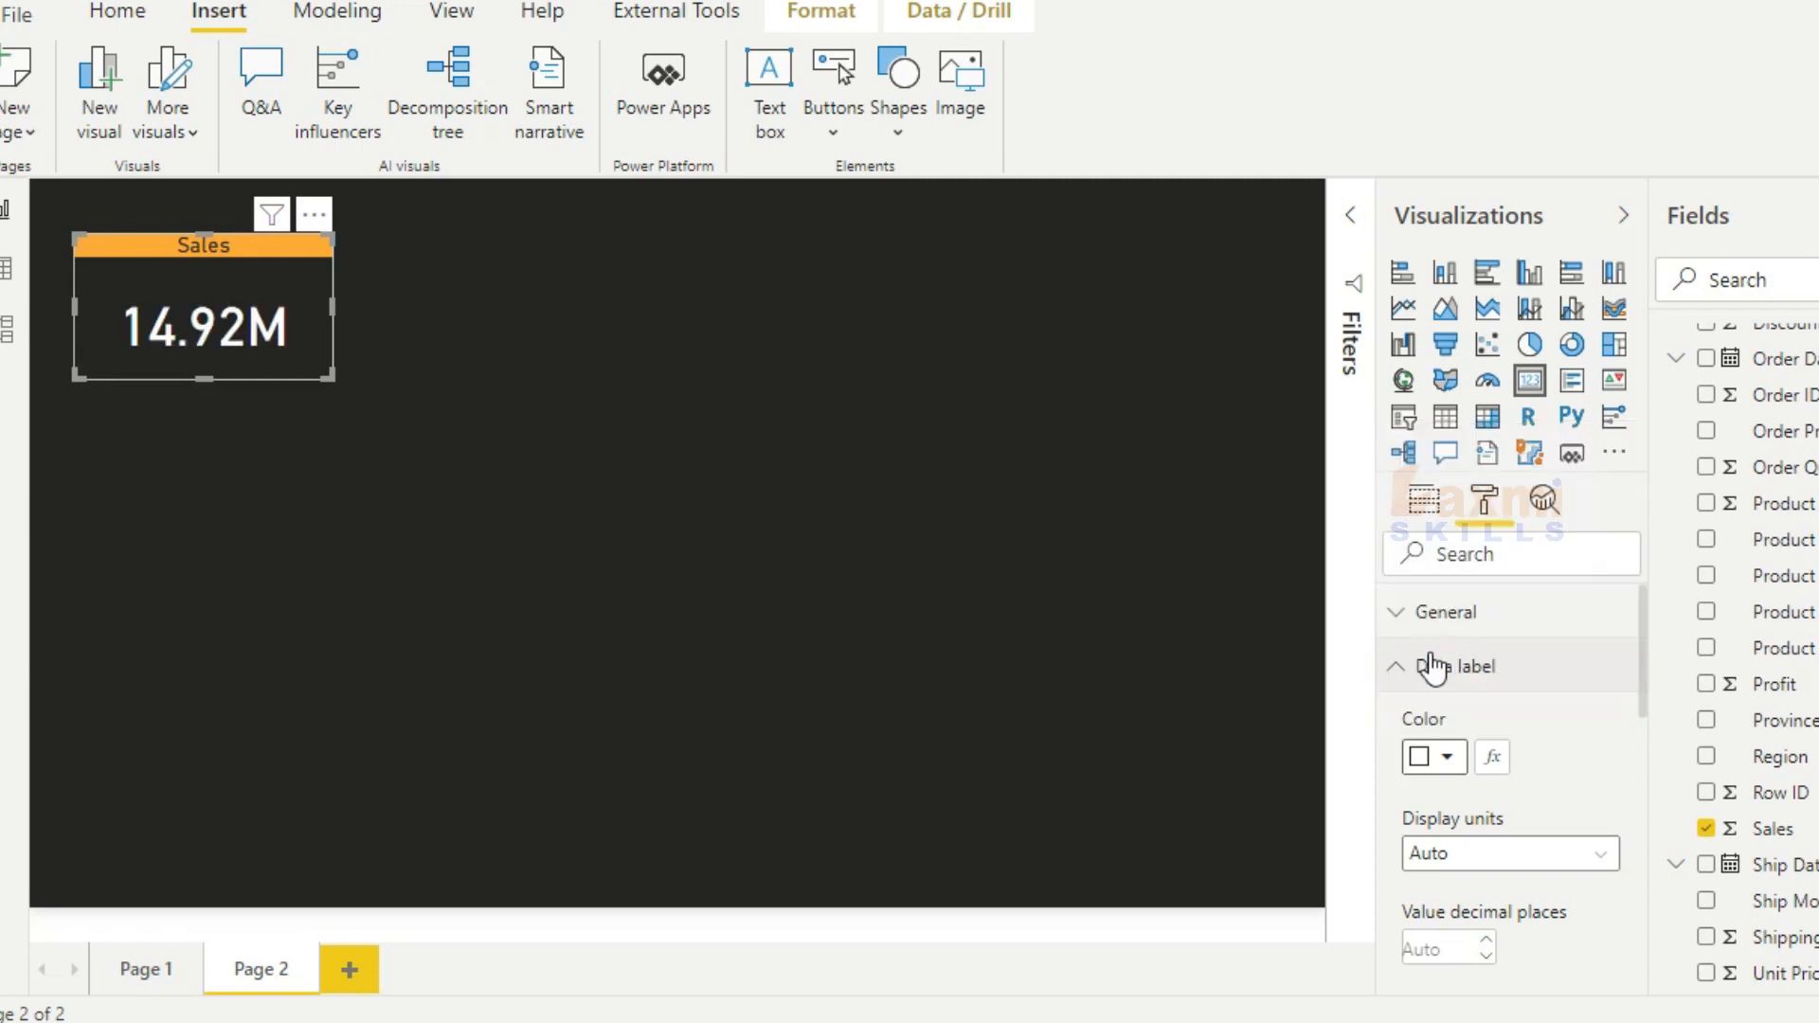
Reposition and widen the Sales card, and place a duplicate of it directly to its right
left_click_drag(243, 252, 250, 258)
left_click_drag(321, 373, 363, 374)
left_click_drag(286, 250, 582, 282)
key("ctrl+c")
key("ctrl+v")
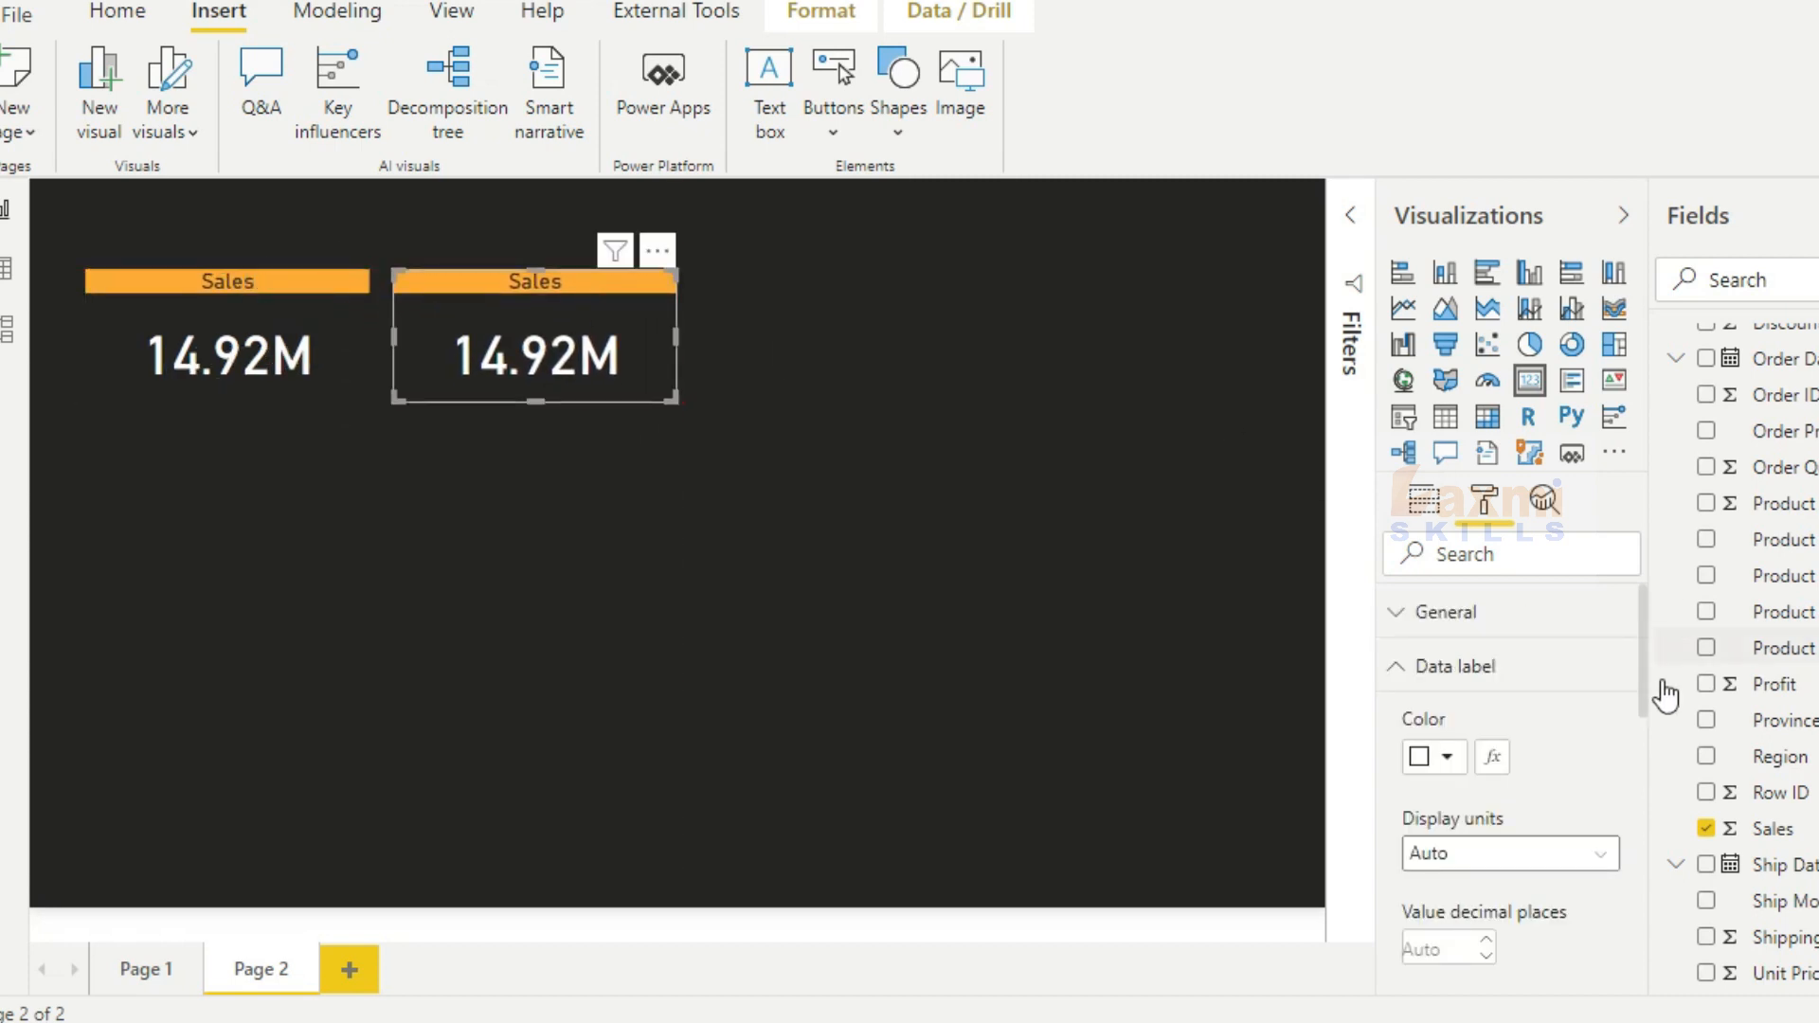
Replace the Sales field with Profit in the duplicated card and change its title to Profit
left_click(1706, 829)
left_click(1707, 683)
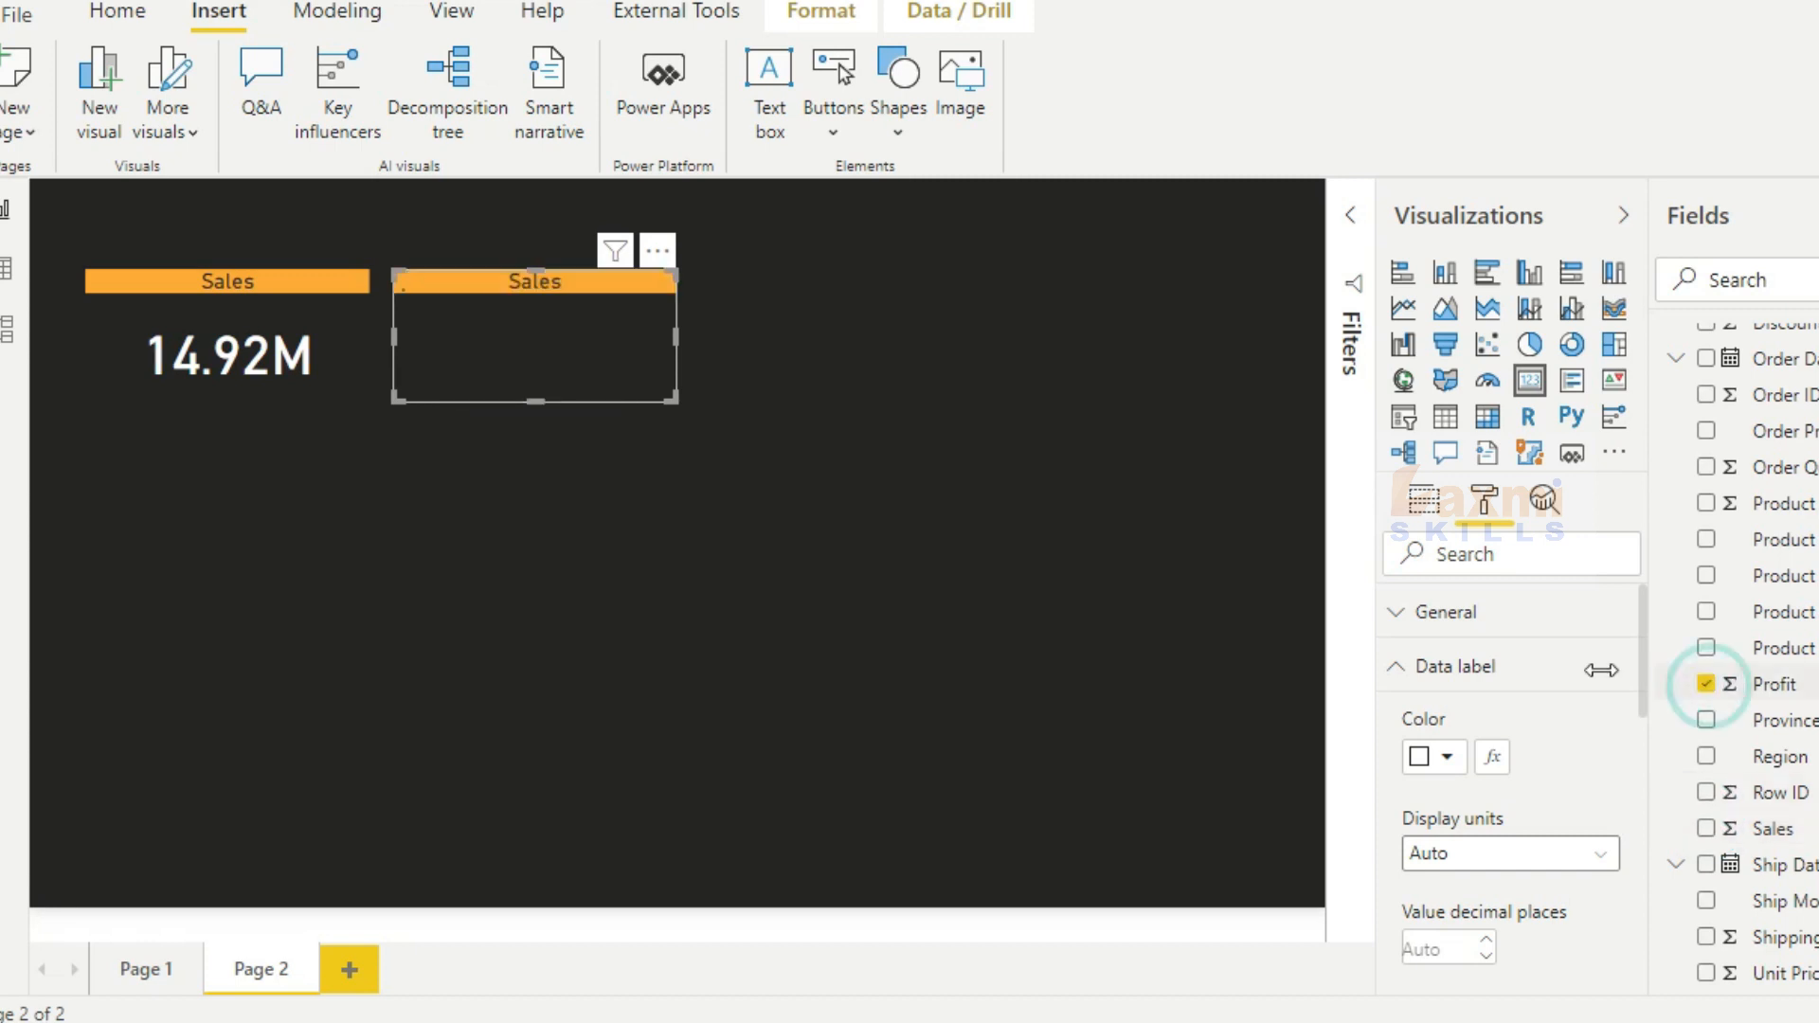
scroll(1521, 729, "down", 2)
scroll(1514, 759, "down", 3)
scroll(1479, 786, "up", 1)
left_click(1464, 799)
scroll(1467, 815, "down", 2)
double_click(1470, 738)
type("P")
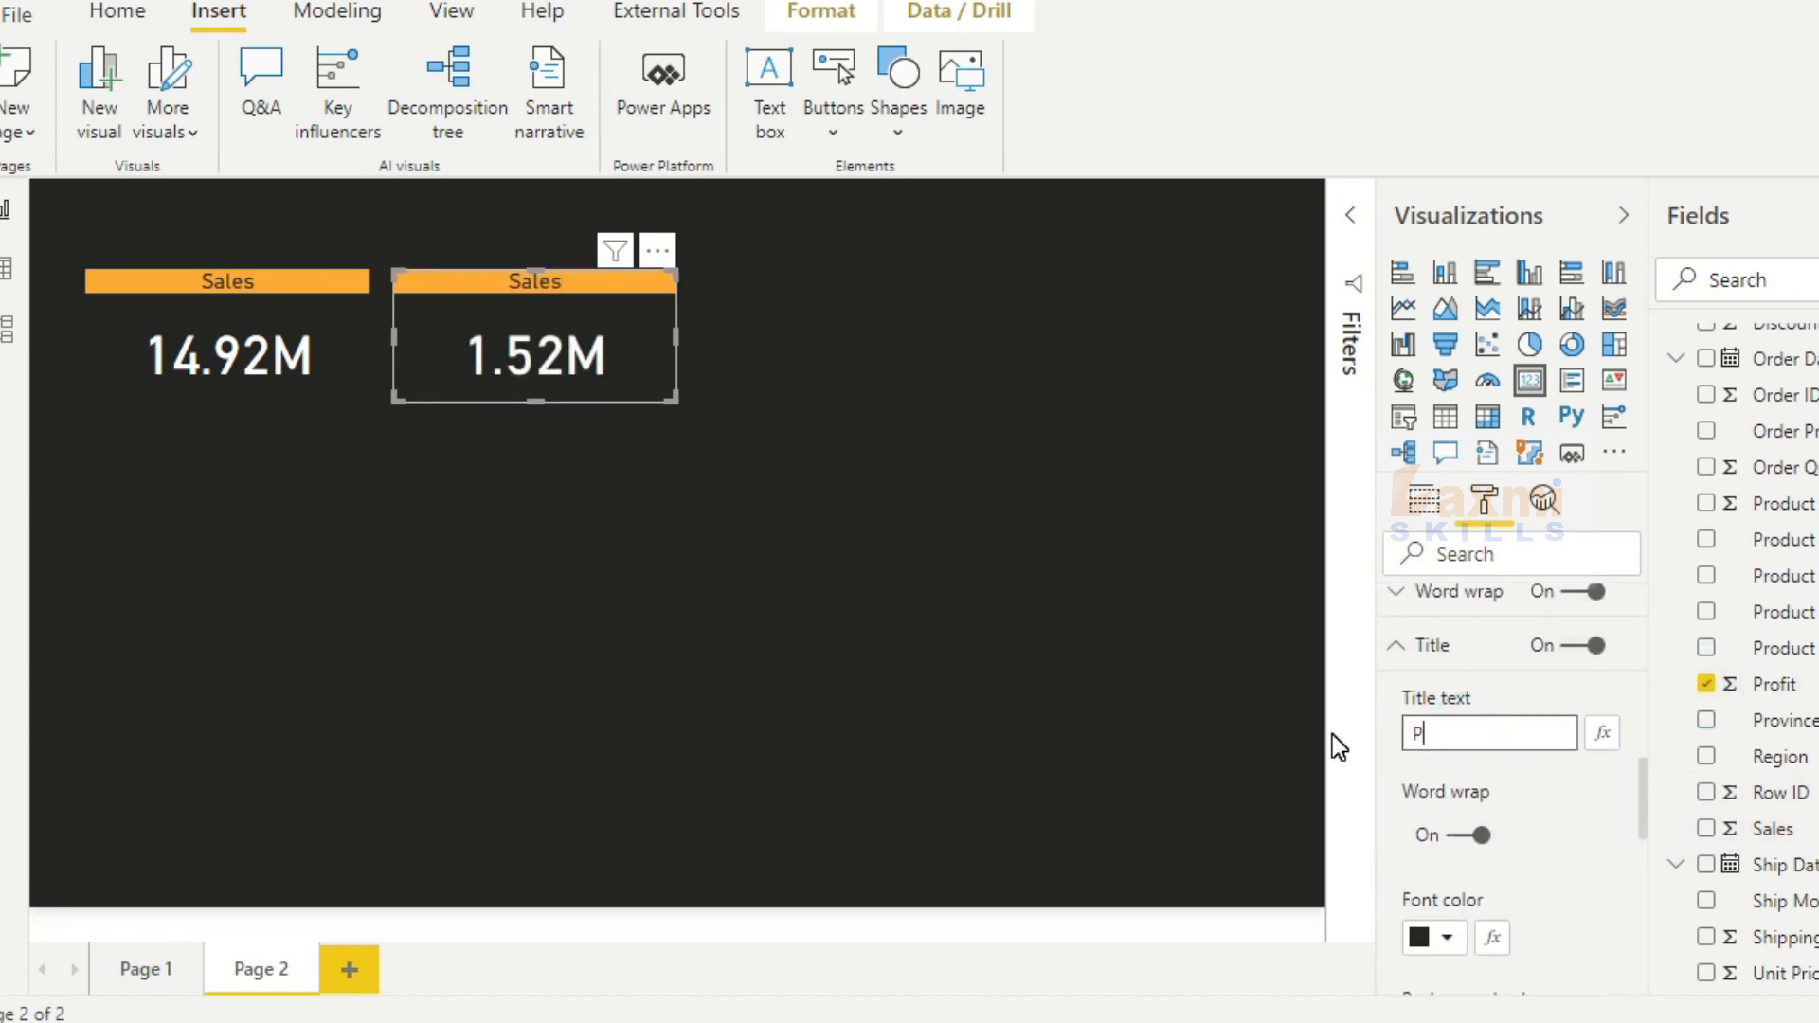
type("rofit")
left_click(872, 445)
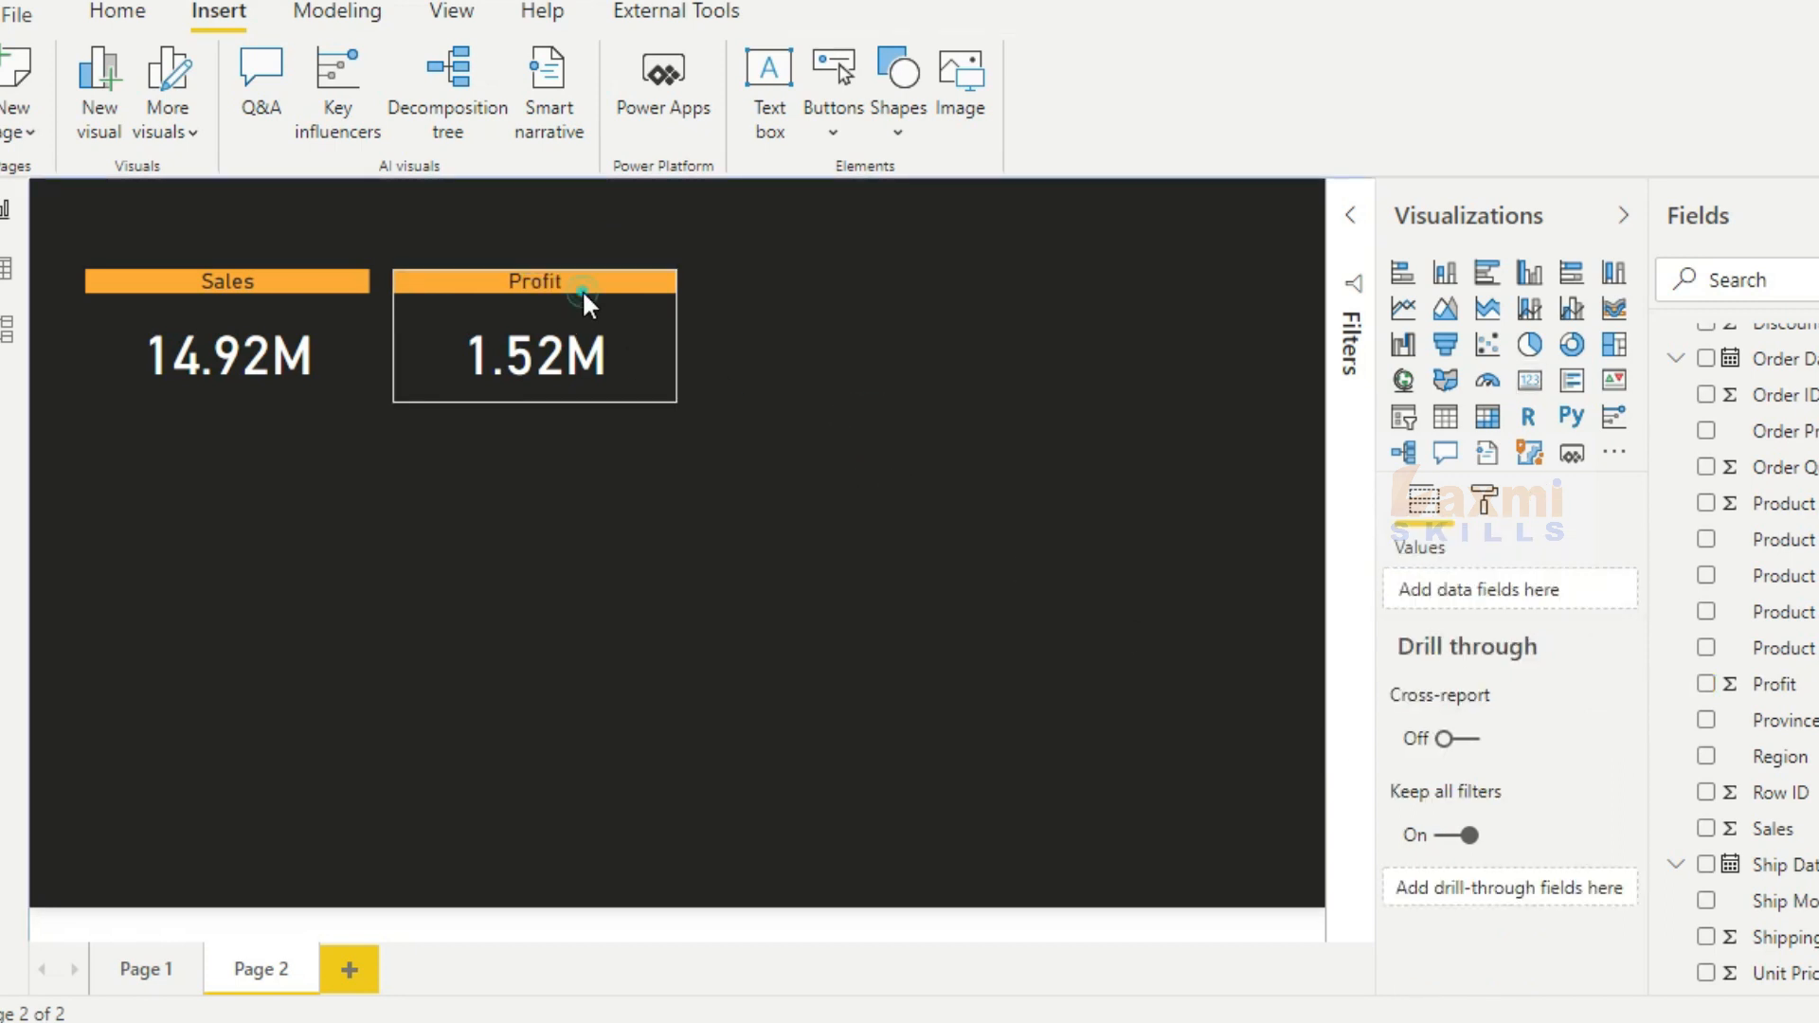
Place a duplicate of the Profit card to its right and replace its Profit field with Discount
left_click_drag(588, 286, 901, 292)
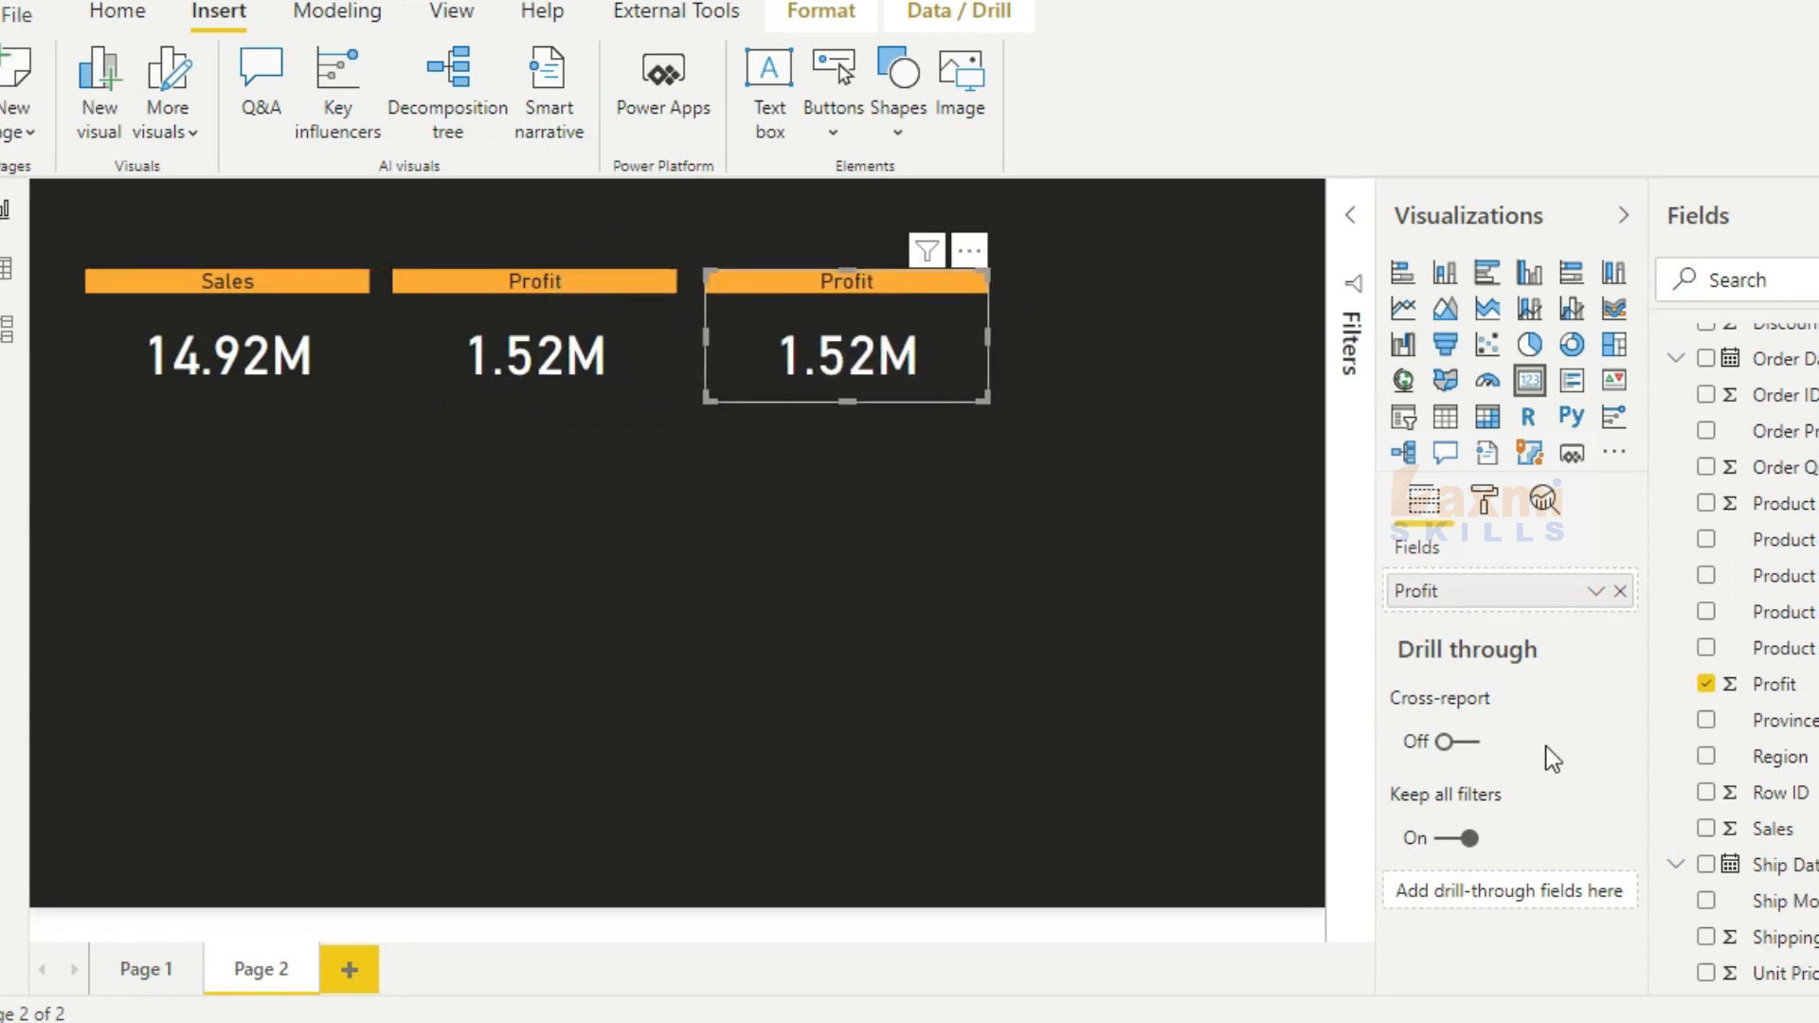
left_click(1706, 685)
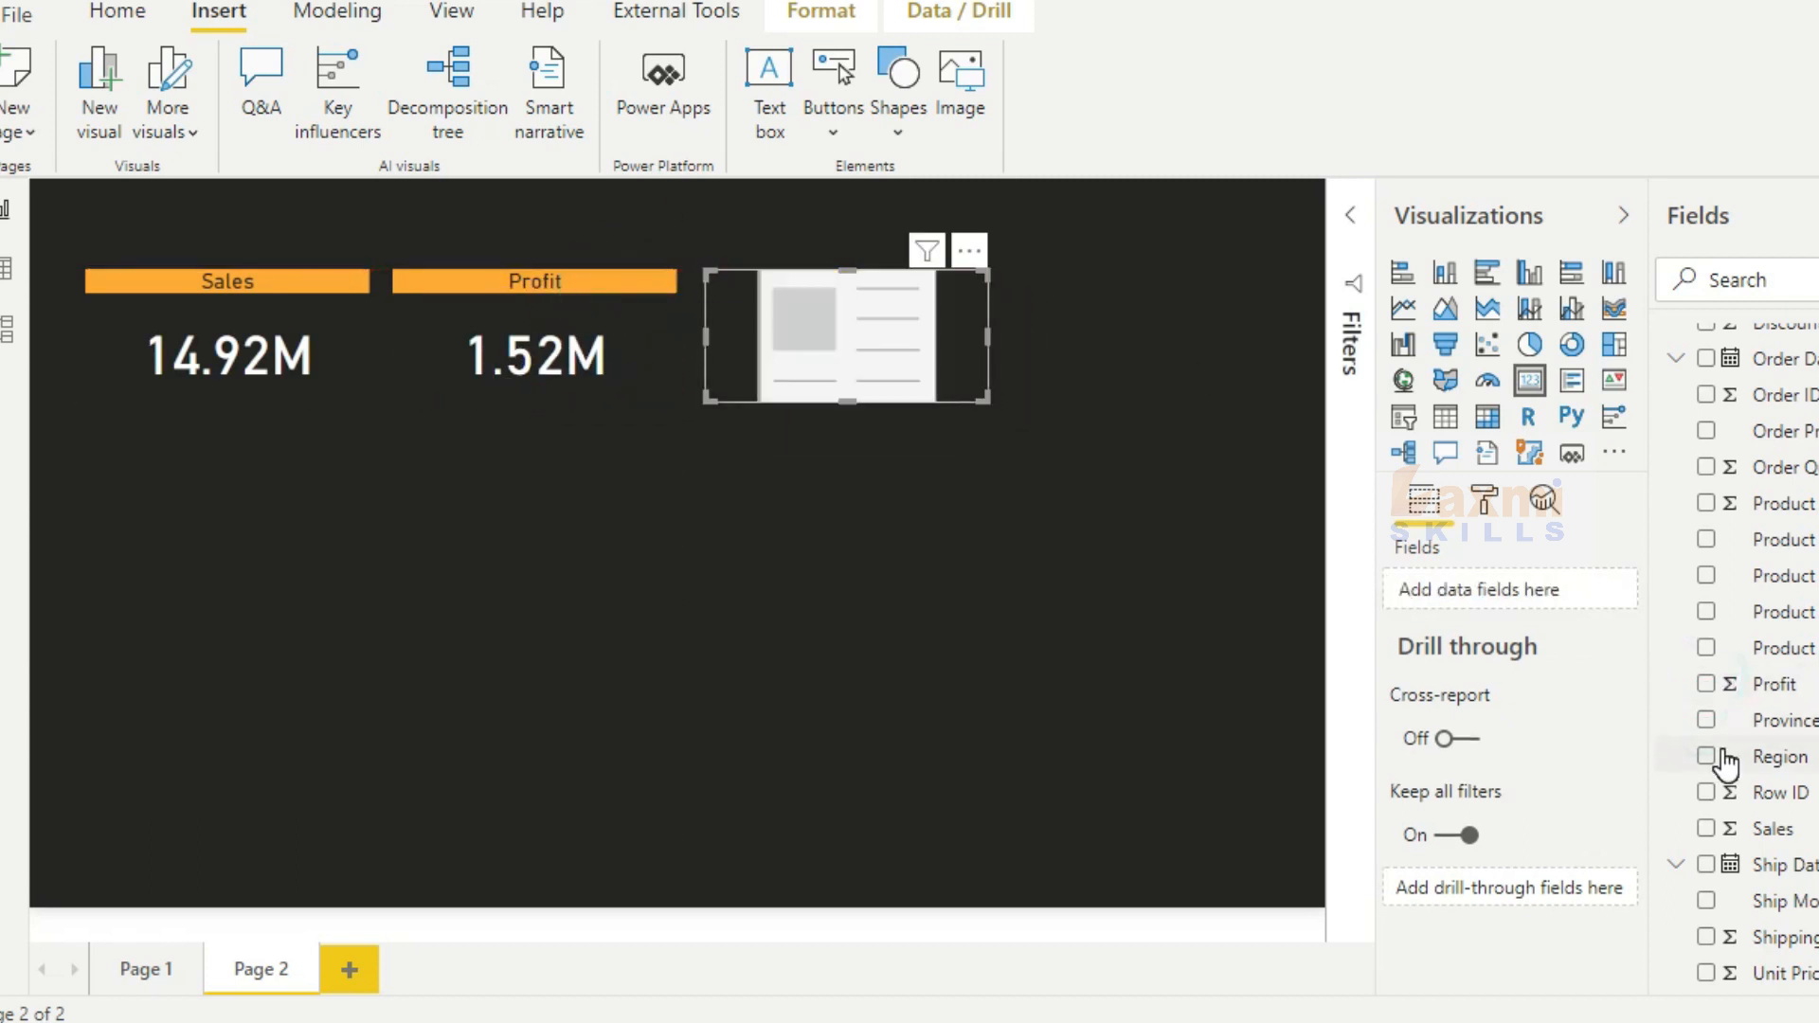
left_click(1707, 461)
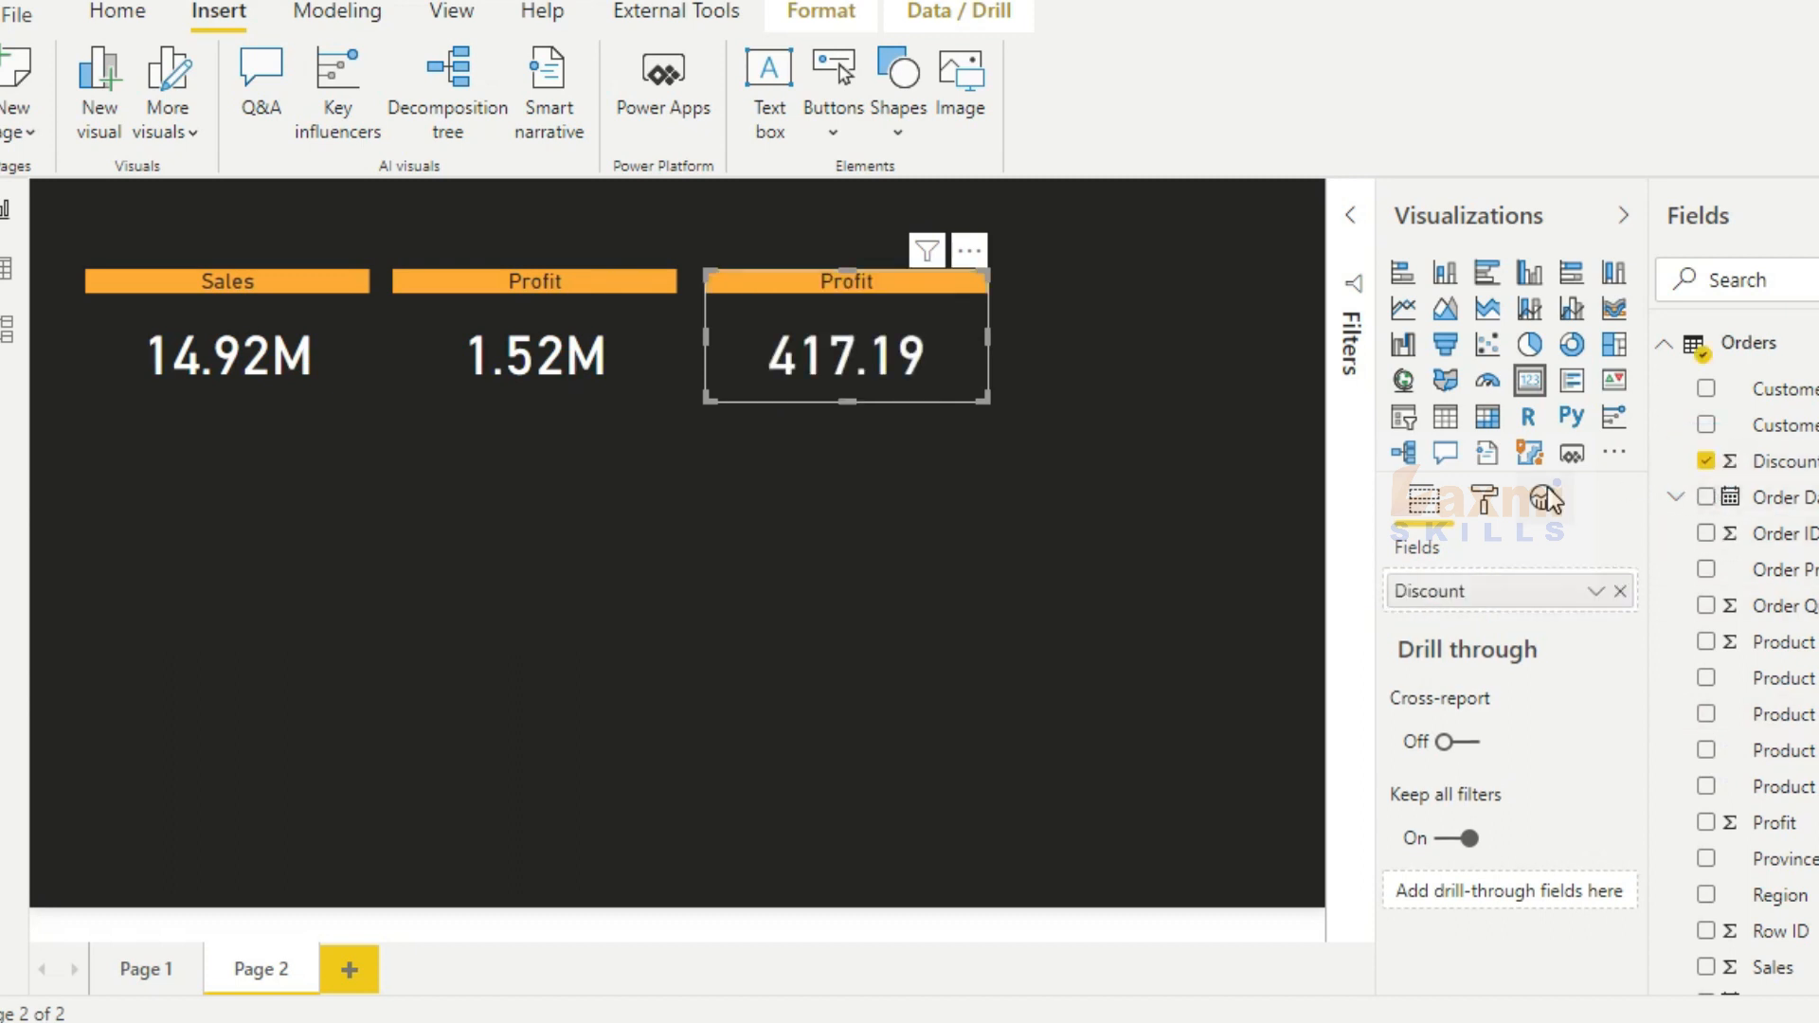
Change the third card's title text to Discounts
left_click(1485, 503)
scroll(1478, 758, "down", 3)
left_click(1473, 651)
left_click(1450, 733)
type("Discounts")
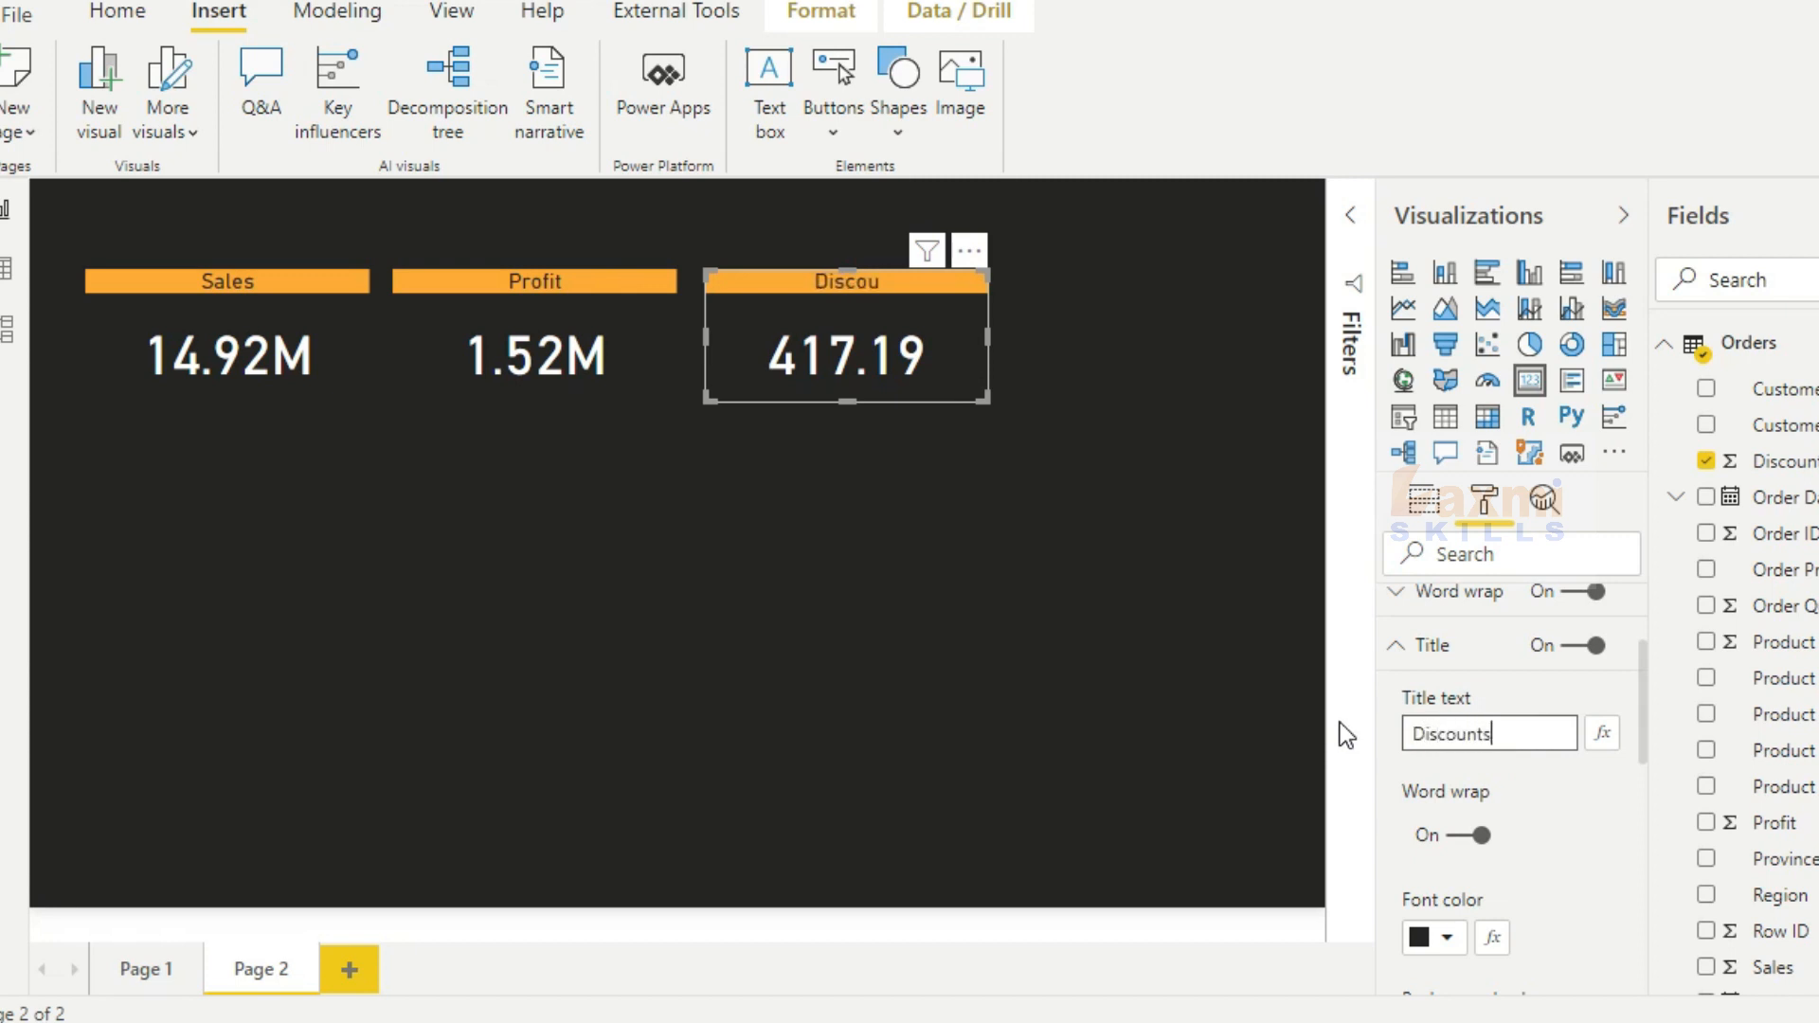
left_click(878, 430)
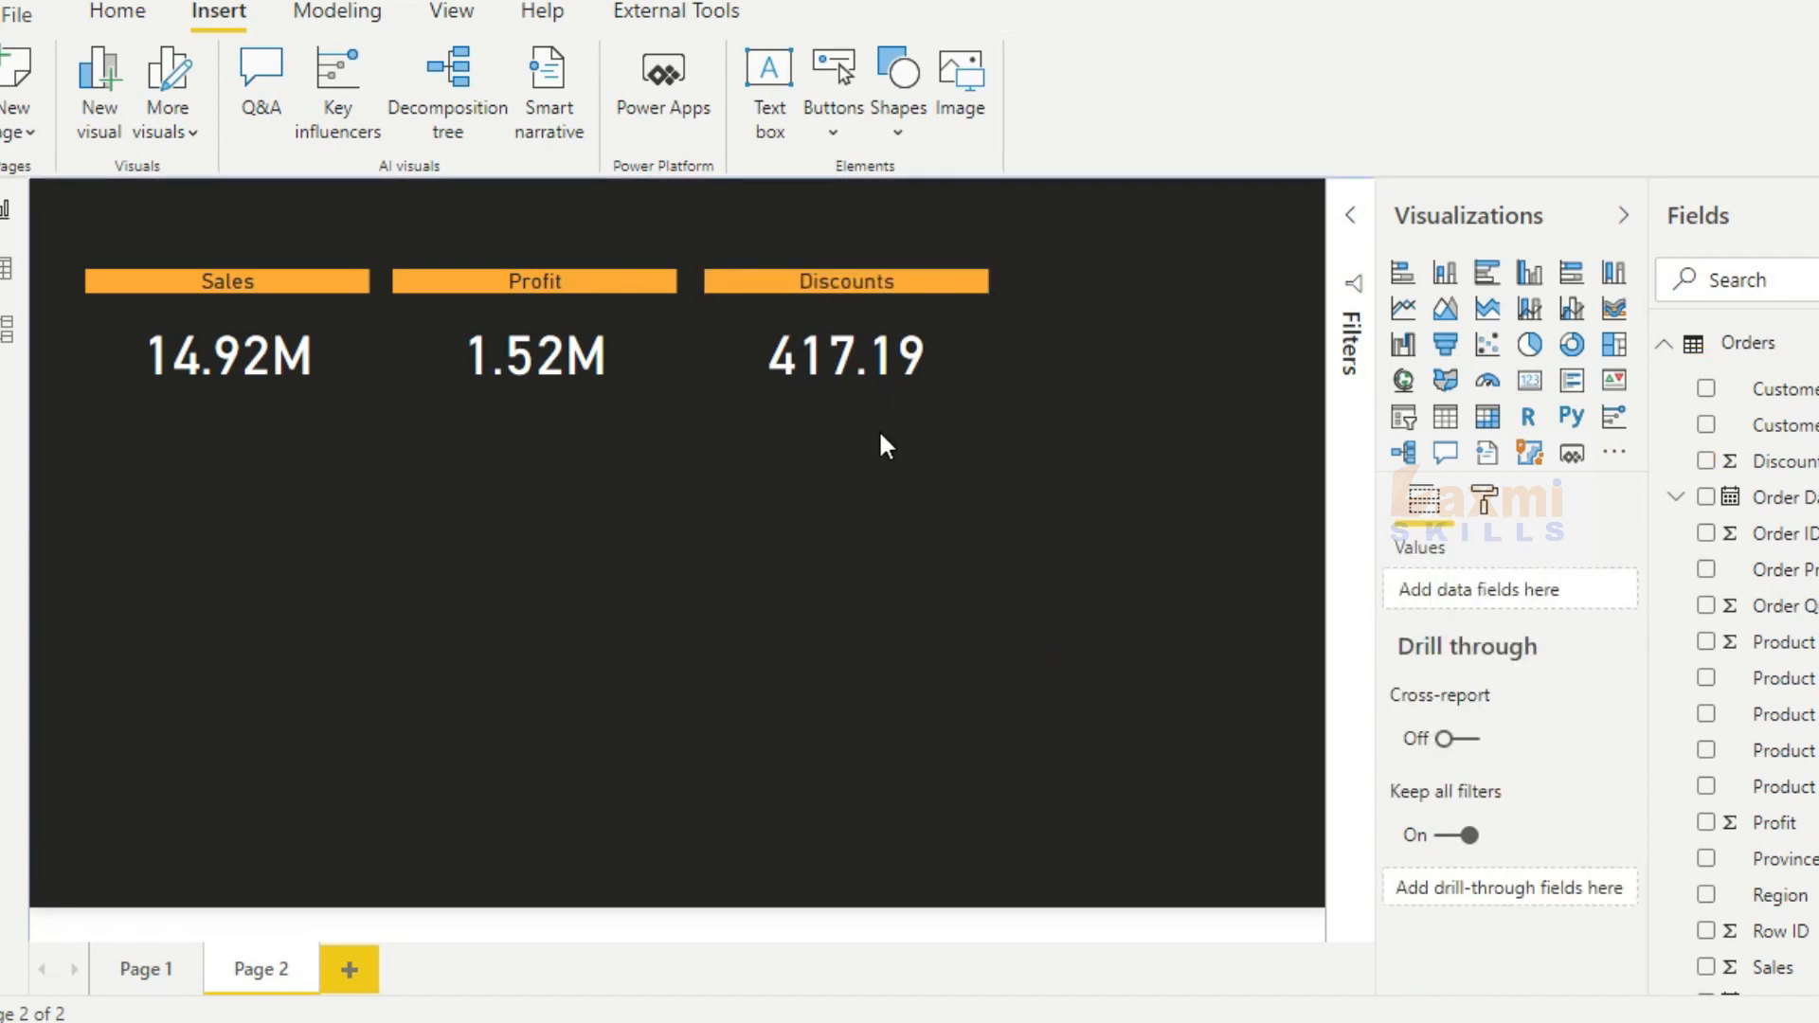
Duplicate the Profit card and place the copy to the right of the Discounts card
left_click(473, 282)
key("ctrl+c")
key("ctrl+v")
left_click_drag(474, 282, 1105, 281)
Replace the fourth card's Profit field with Shipping Cost and change its title to Shipping Const
left_click(1706, 822)
scroll(1706, 852, "down", 3)
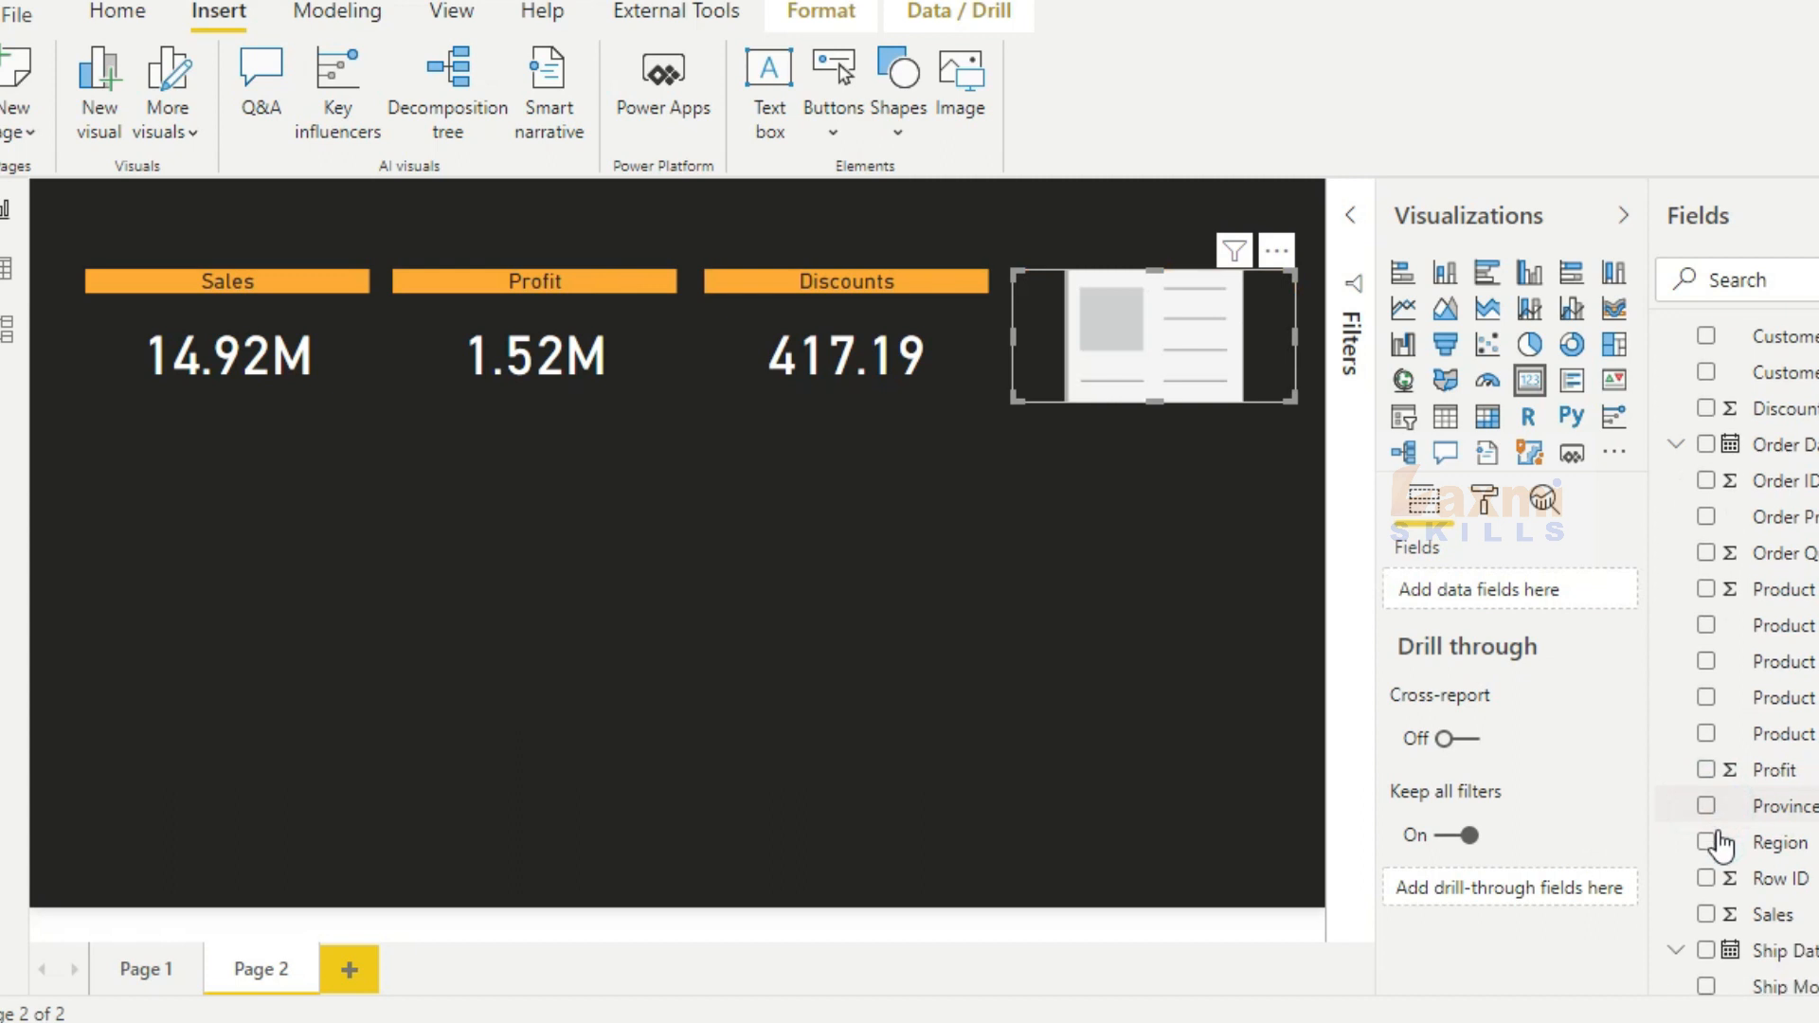
left_click(1704, 938)
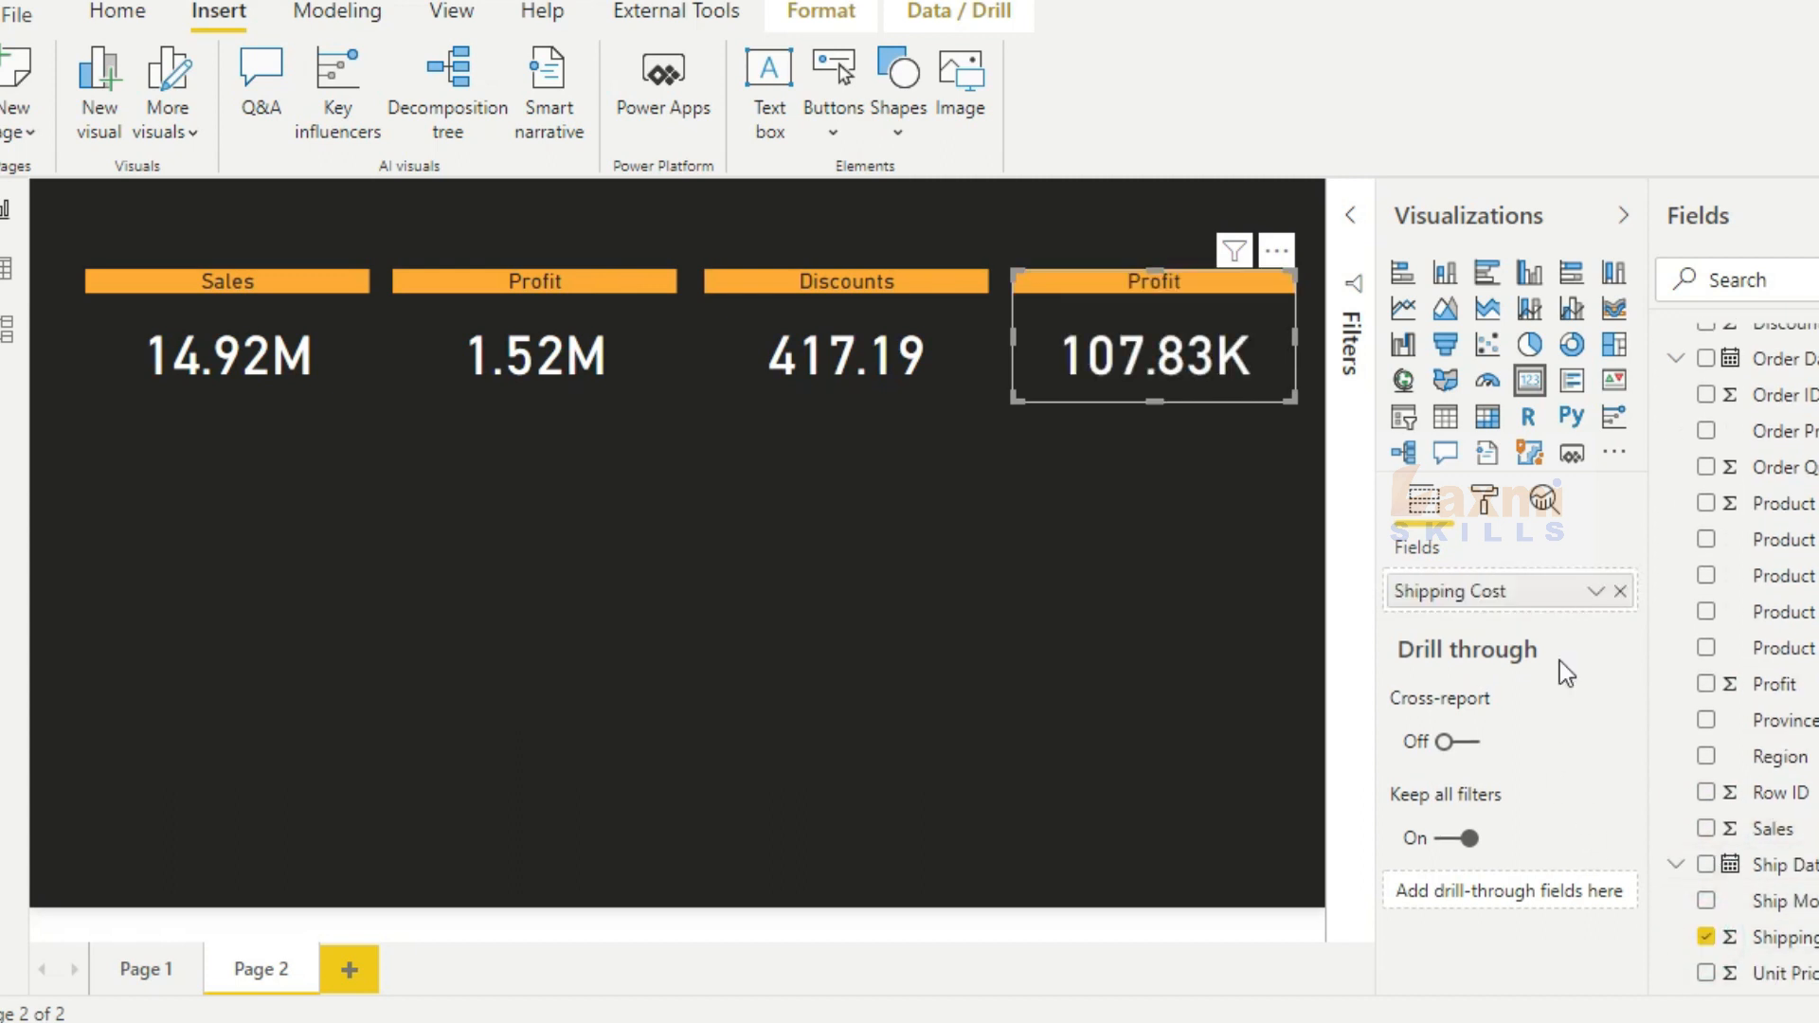
left_click(1482, 504)
scroll(1502, 682, "down", 2)
left_click(1419, 631)
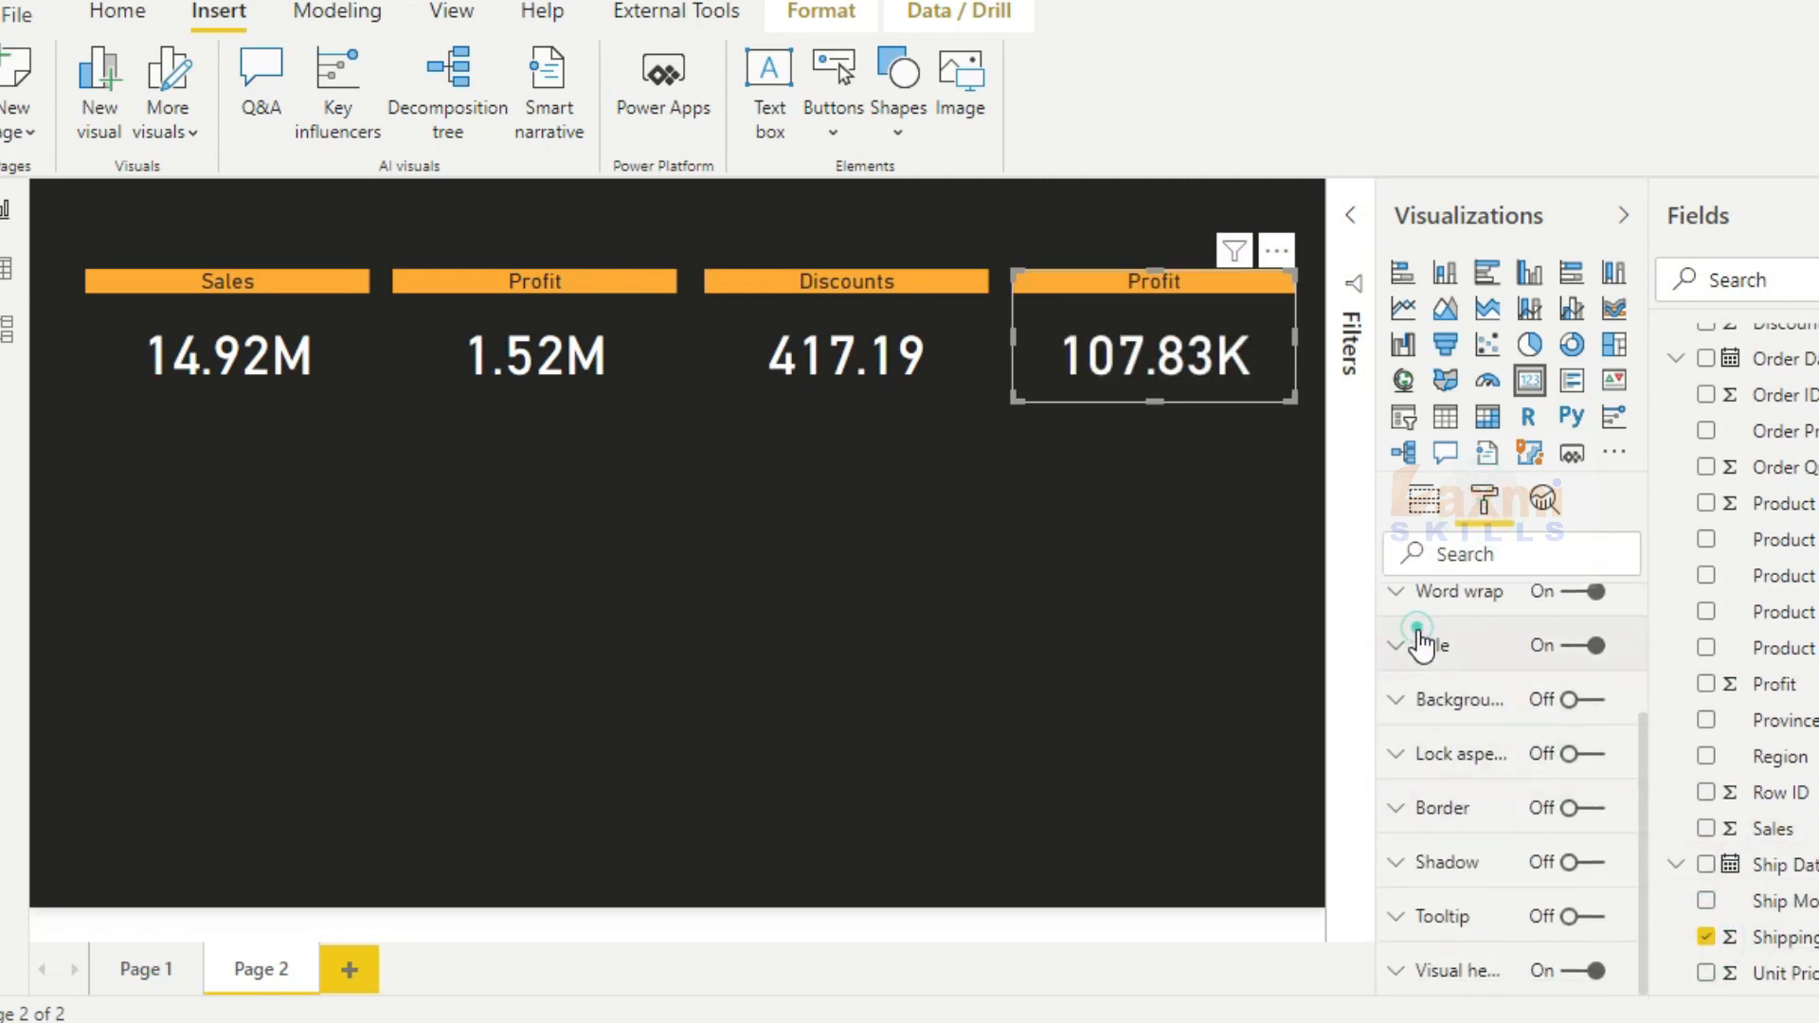
left_click_drag(1470, 735, 1378, 730)
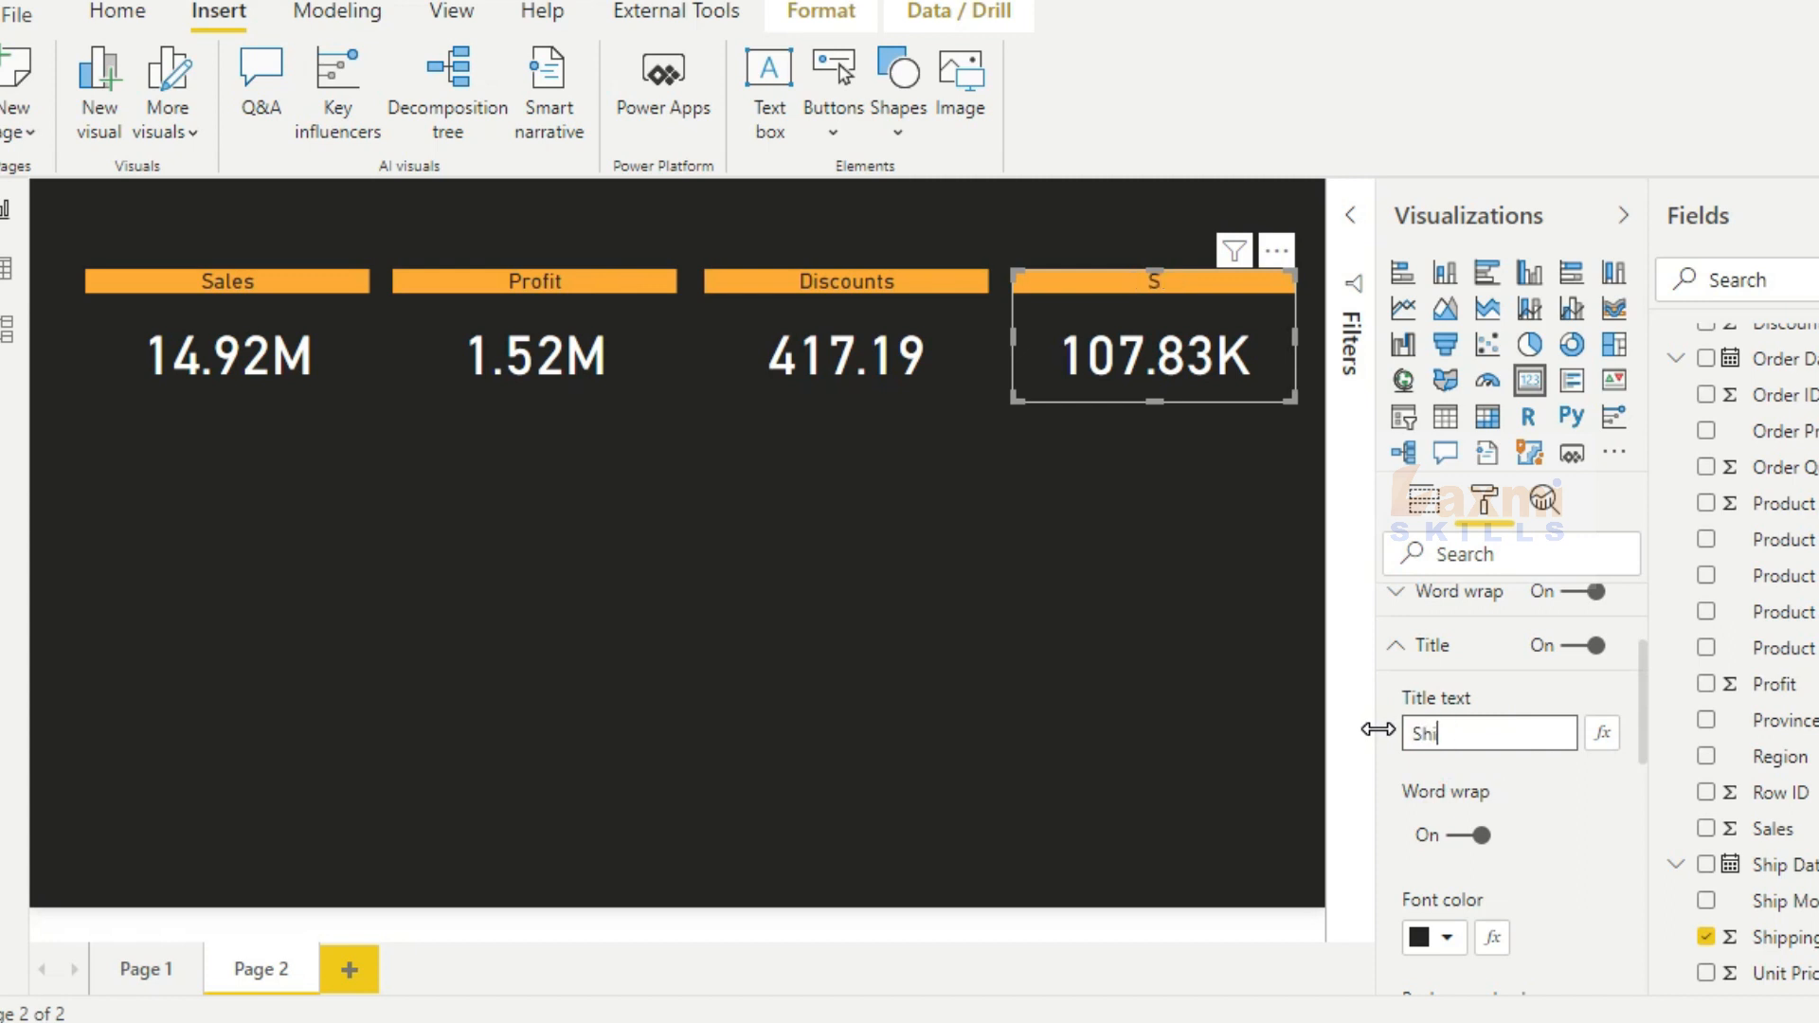
type("Shipping Const")
left_click(667, 587)
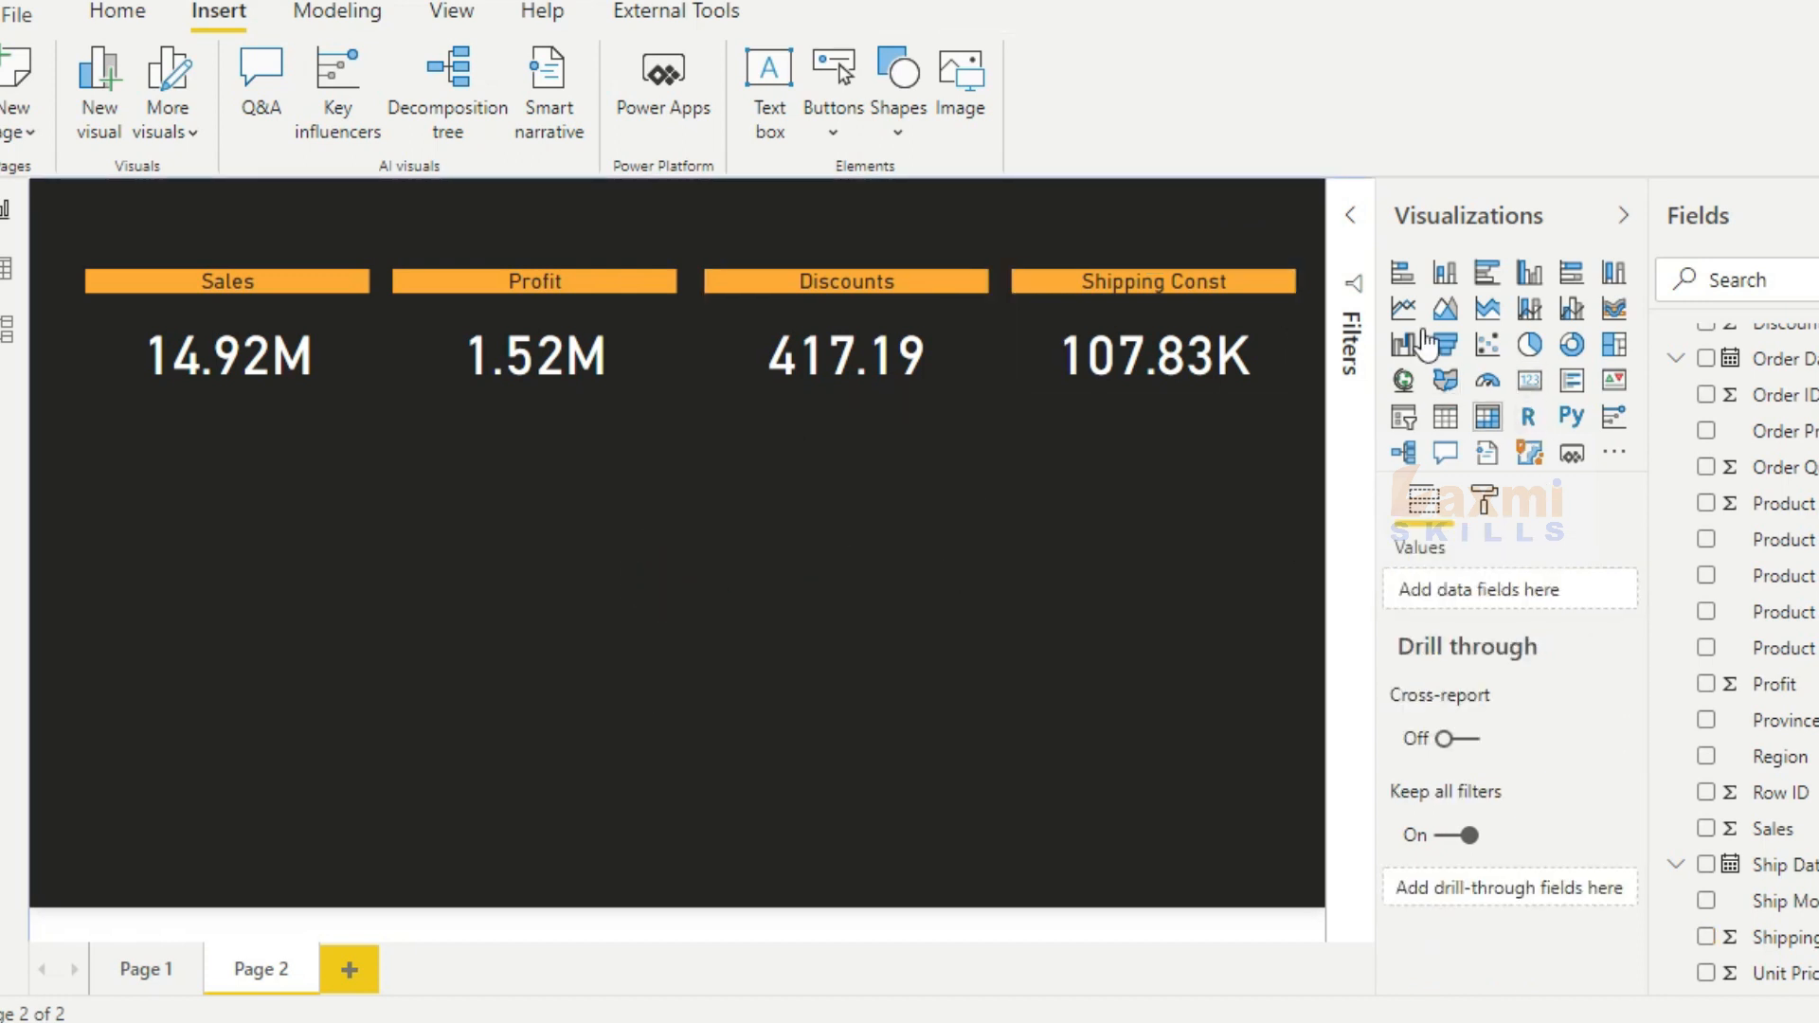
Insert a clustered column chart below the KPI cards and stretch it across the page width
left_click(1527, 274)
left_click_drag(284, 507, 297, 484)
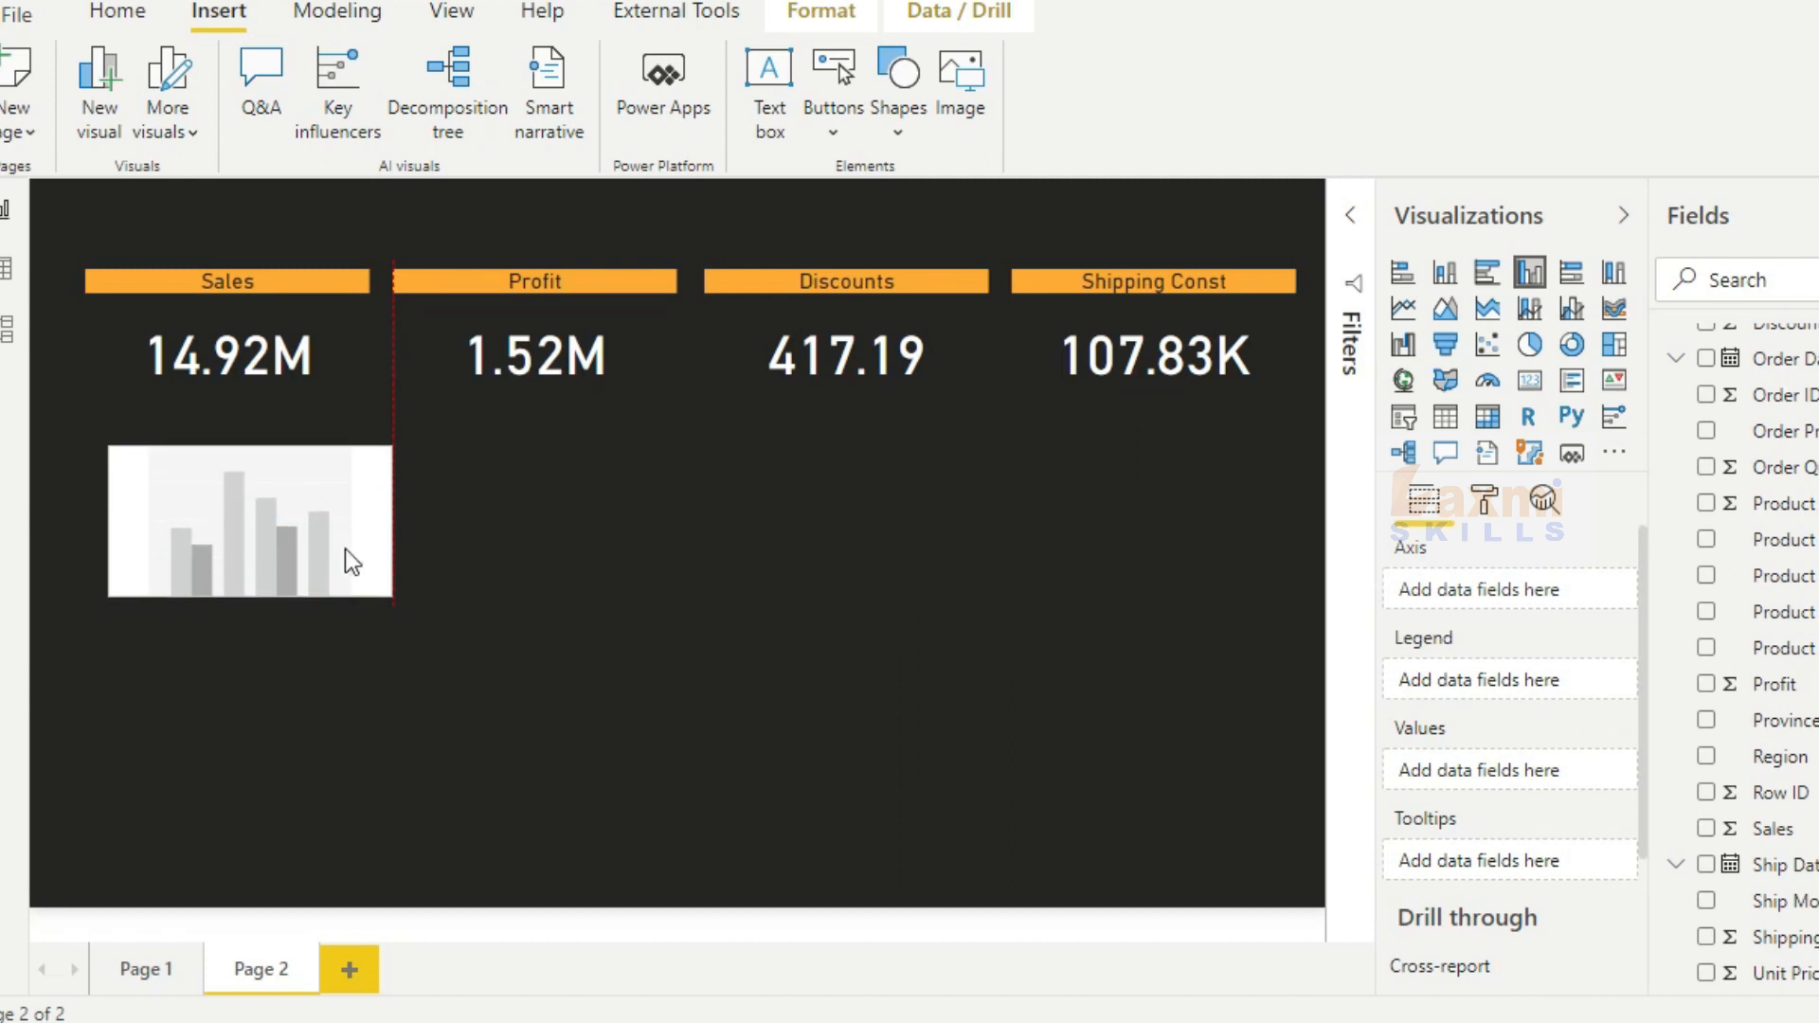
left_click_drag(390, 597, 1256, 694)
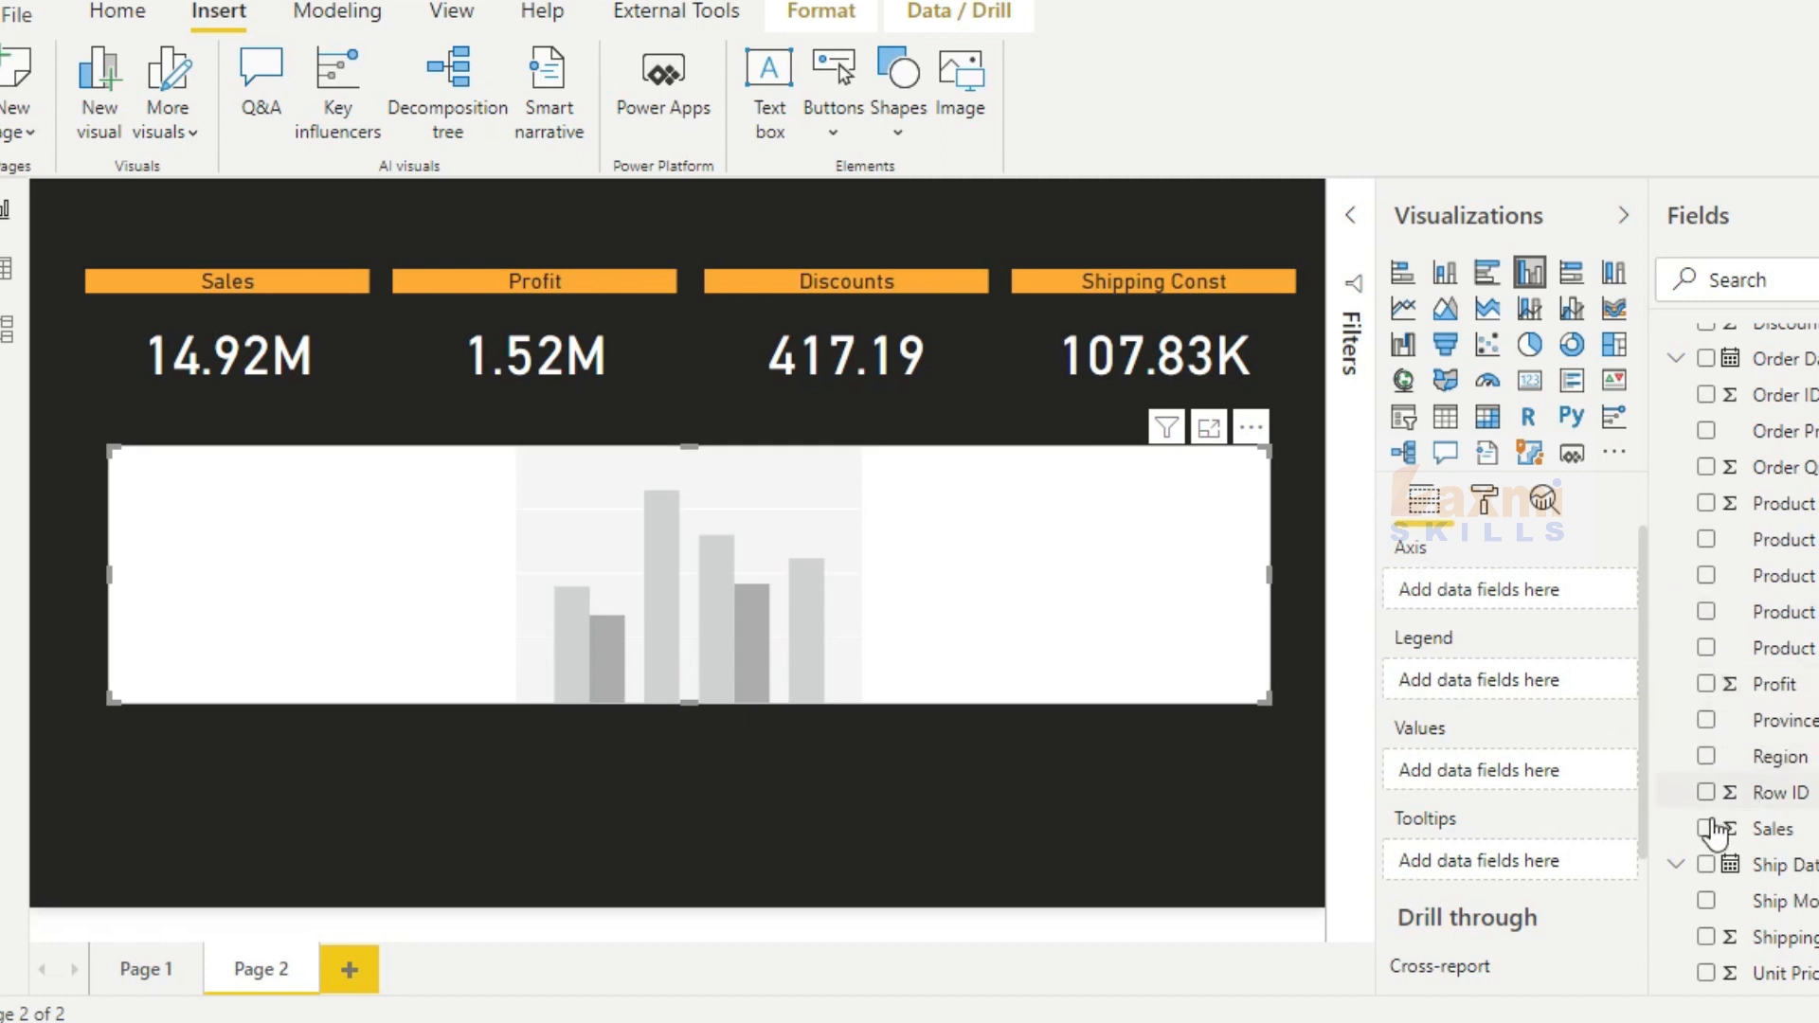
Plot Sales as columns and Profit as the line by Customer Name, using a line and clustered column chart
scroll(1747, 763, "up", 3)
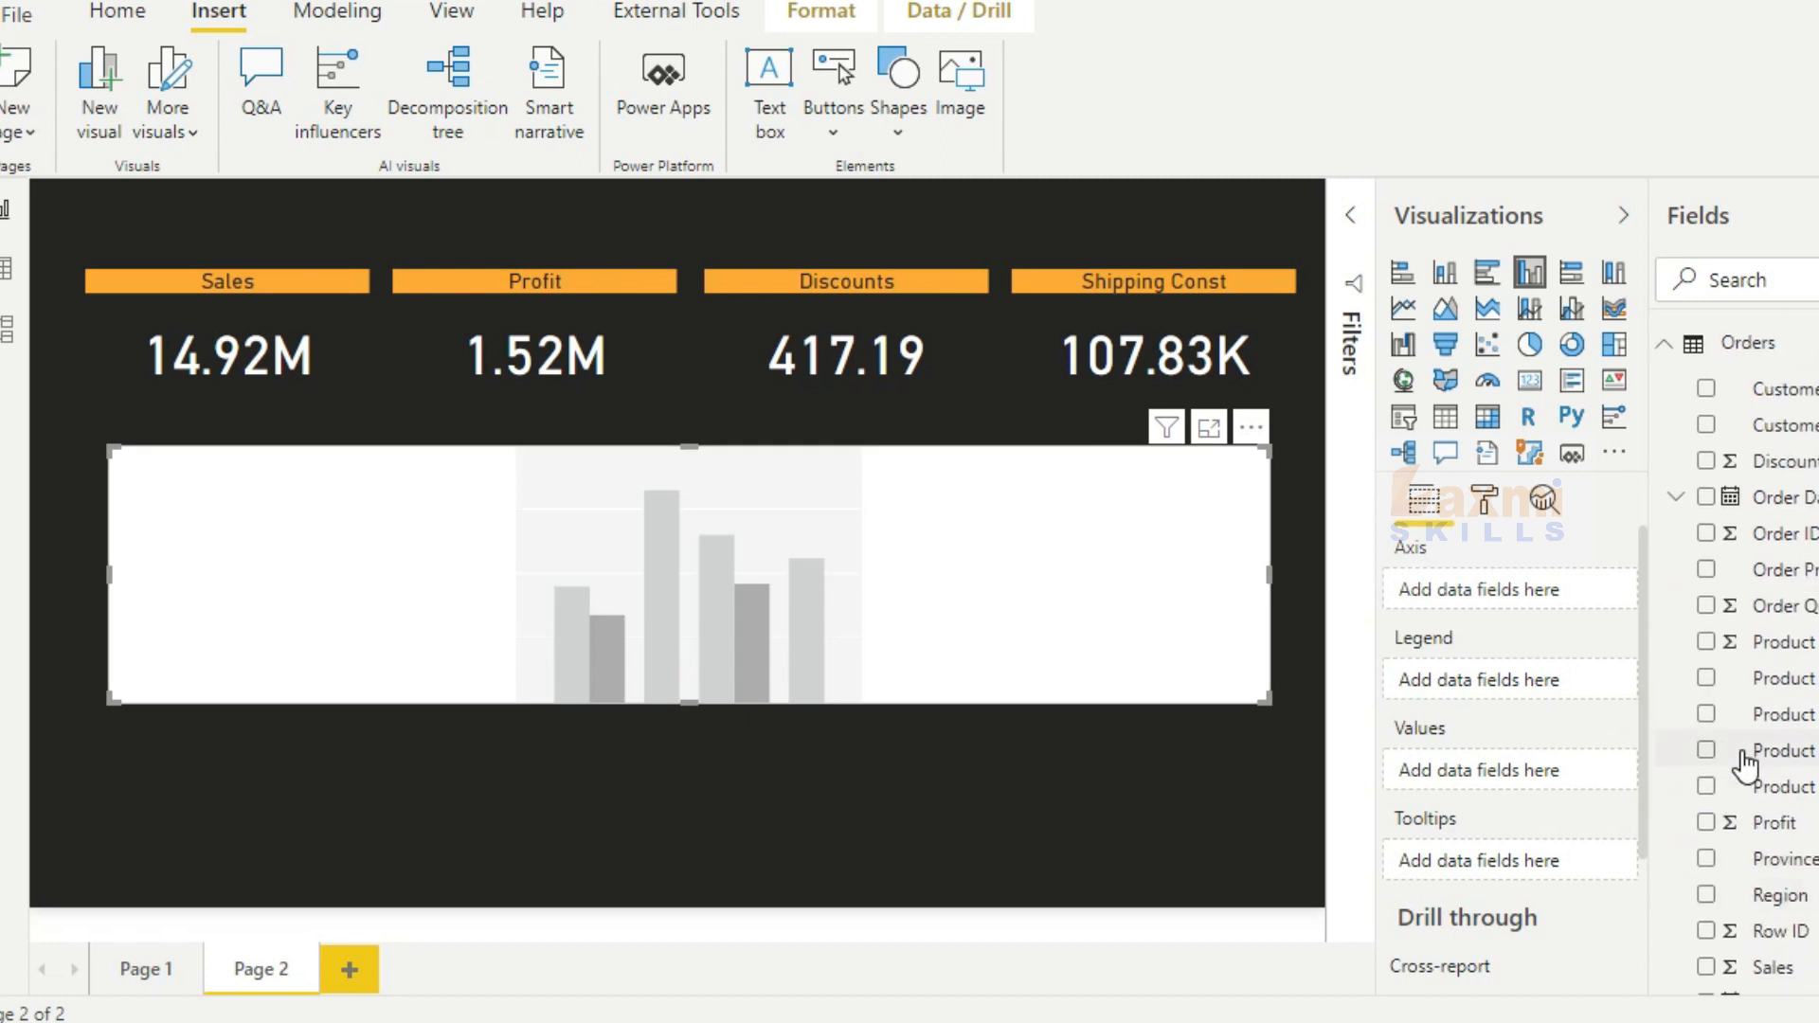
left_click(1709, 392)
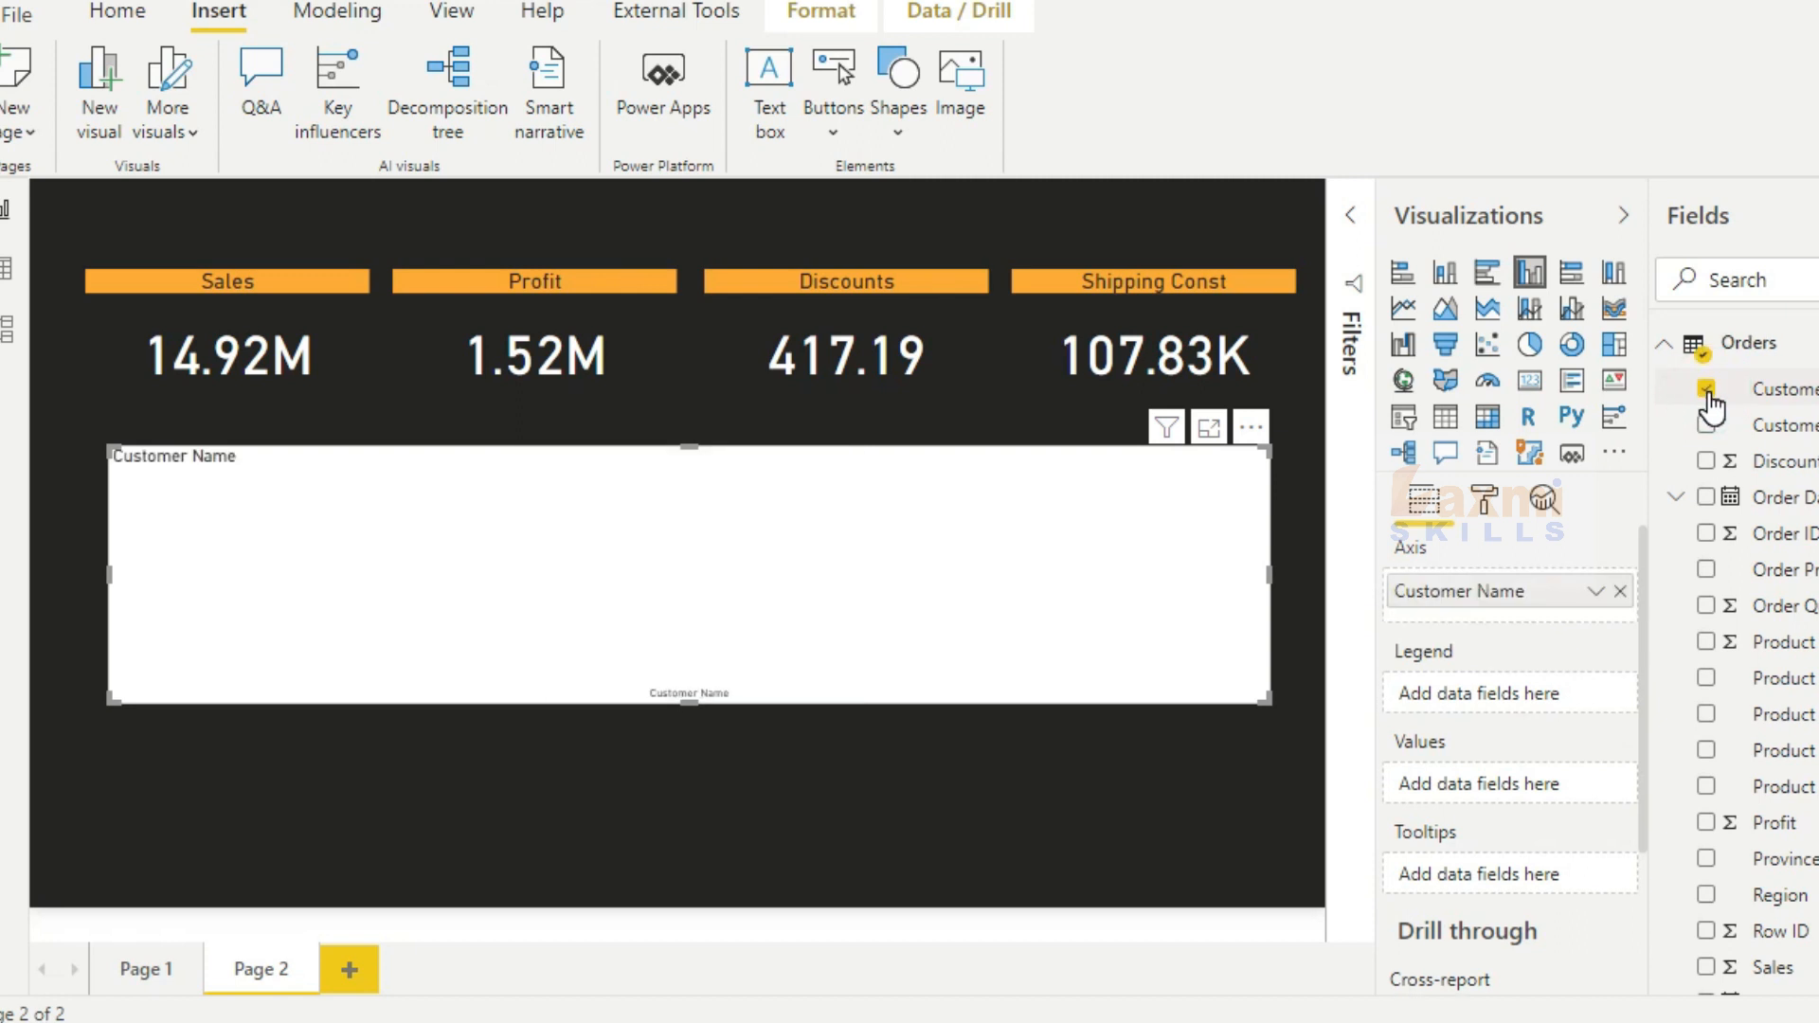
scroll(1711, 663, "down", 2)
left_click(1704, 832)
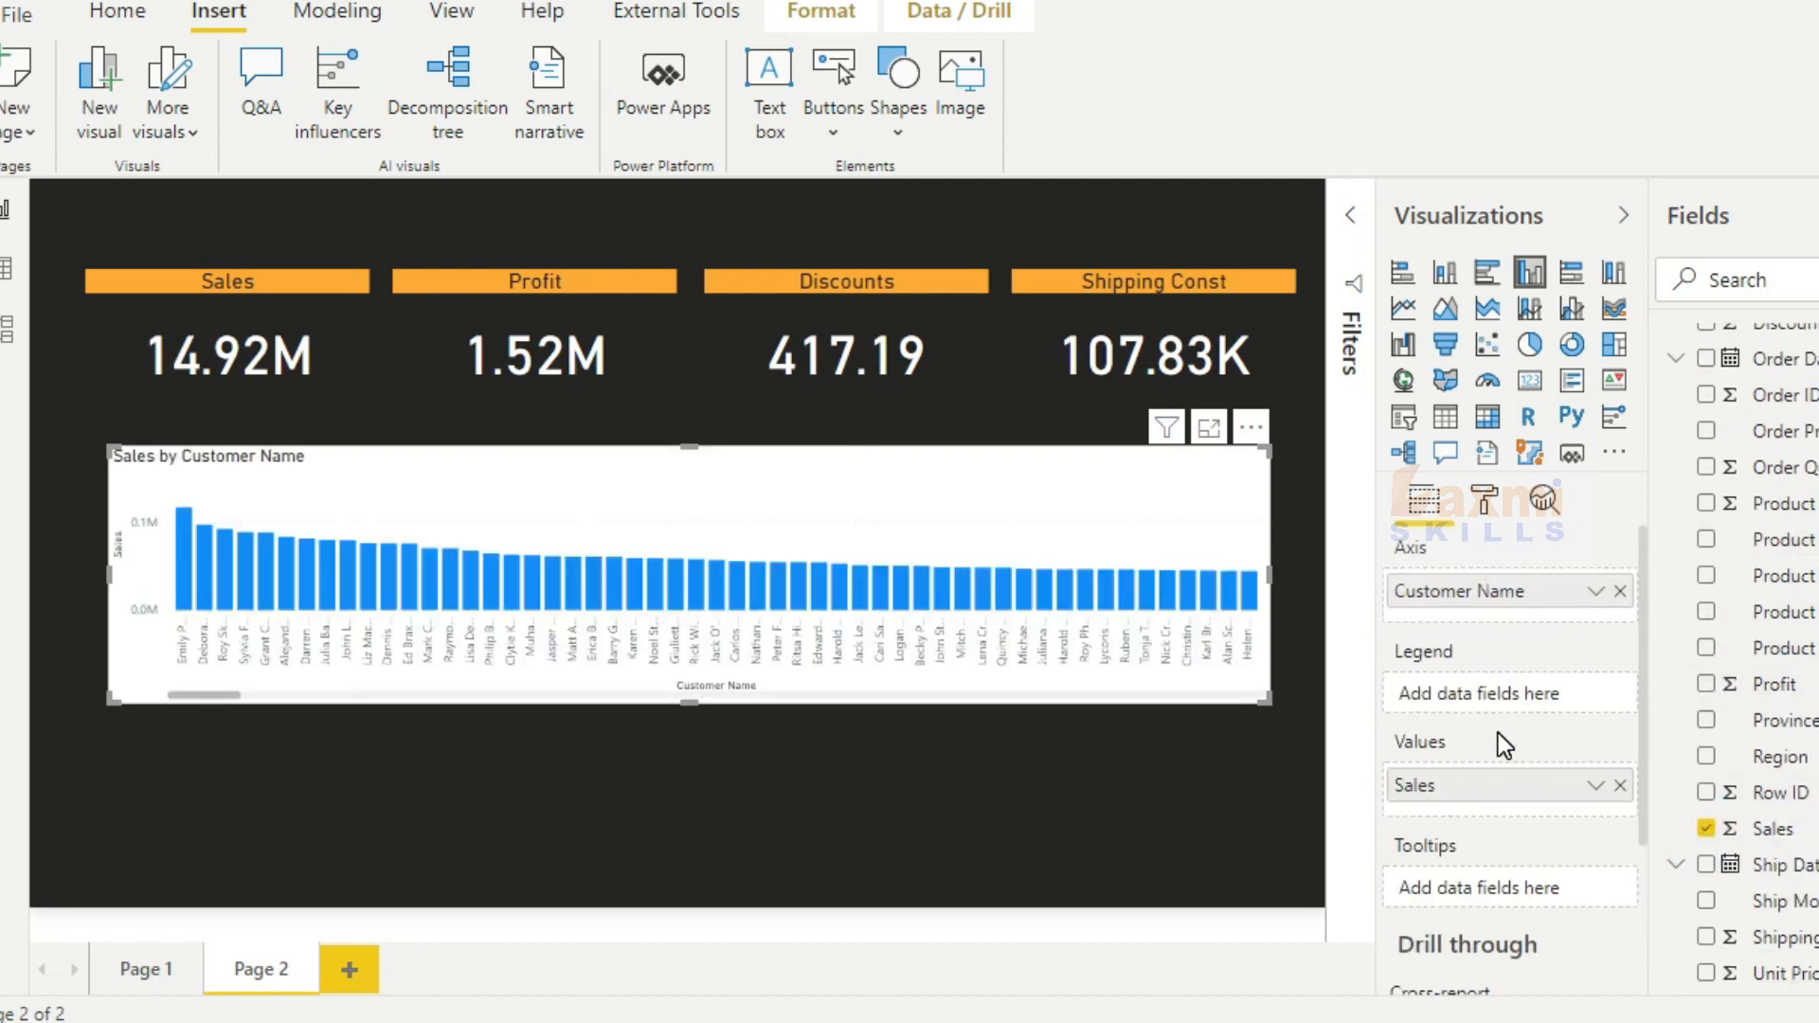
left_click(1571, 313)
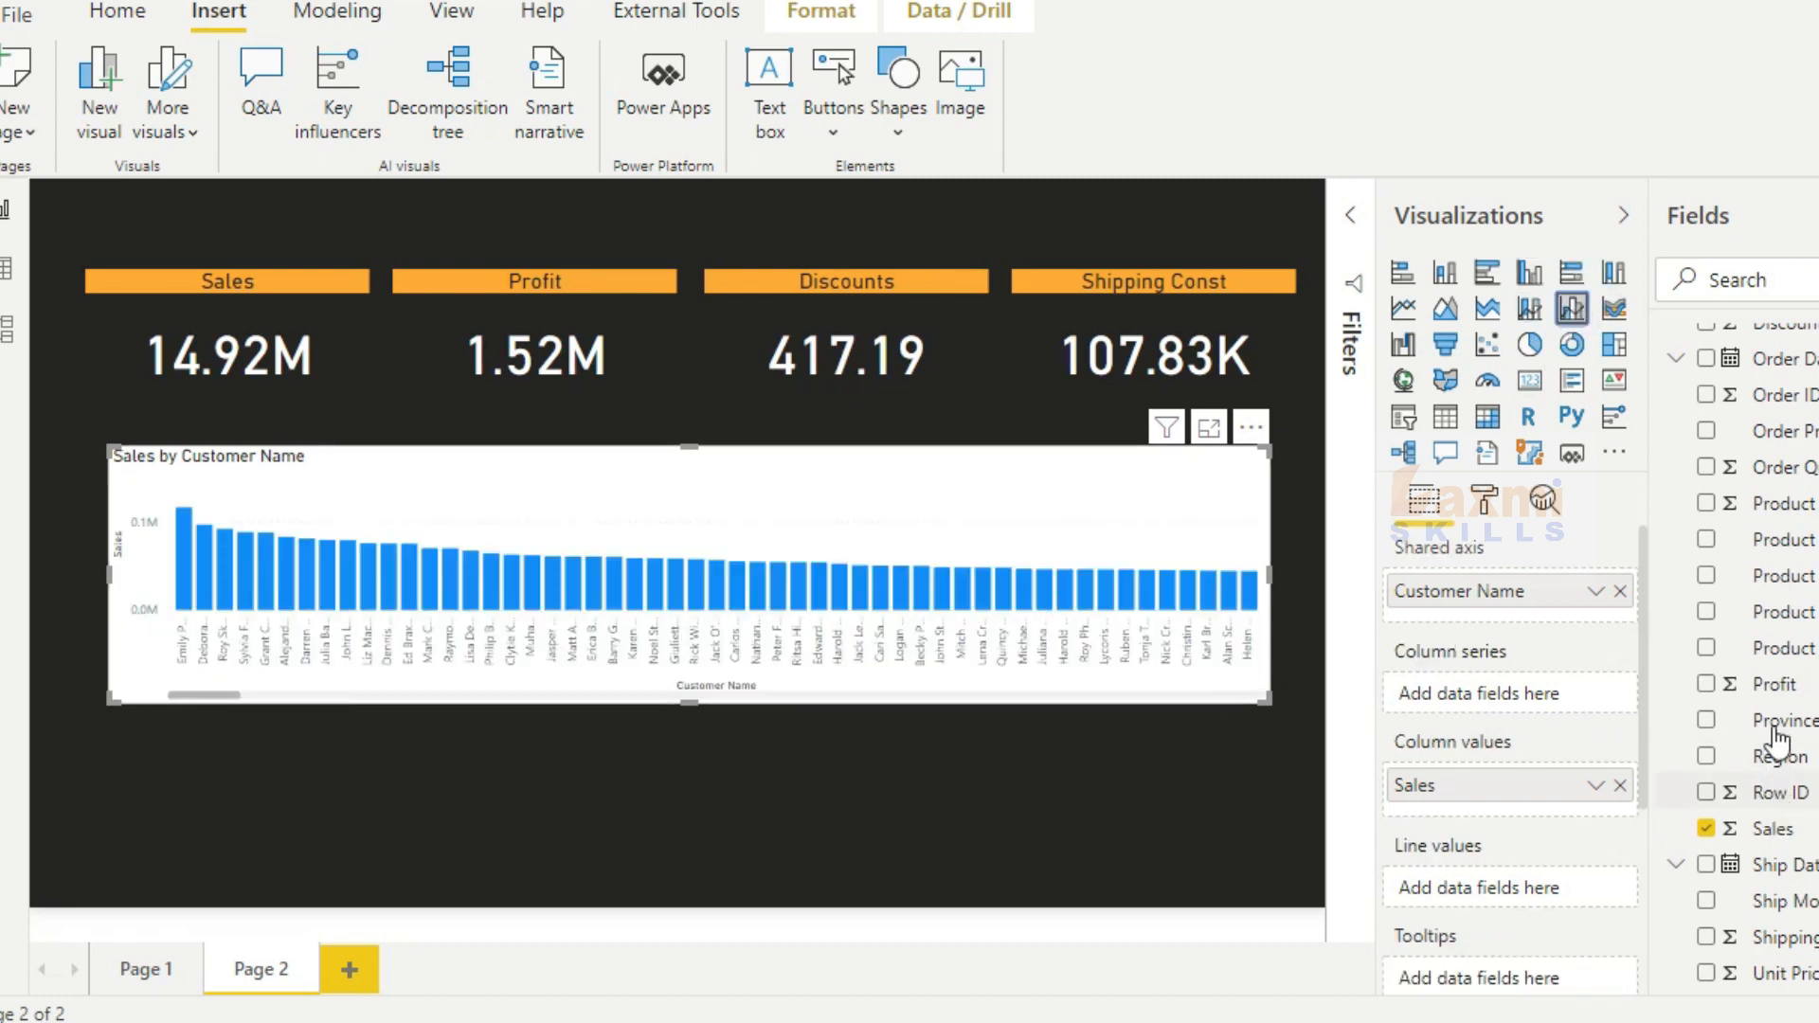
left_click_drag(1776, 692, 1429, 891)
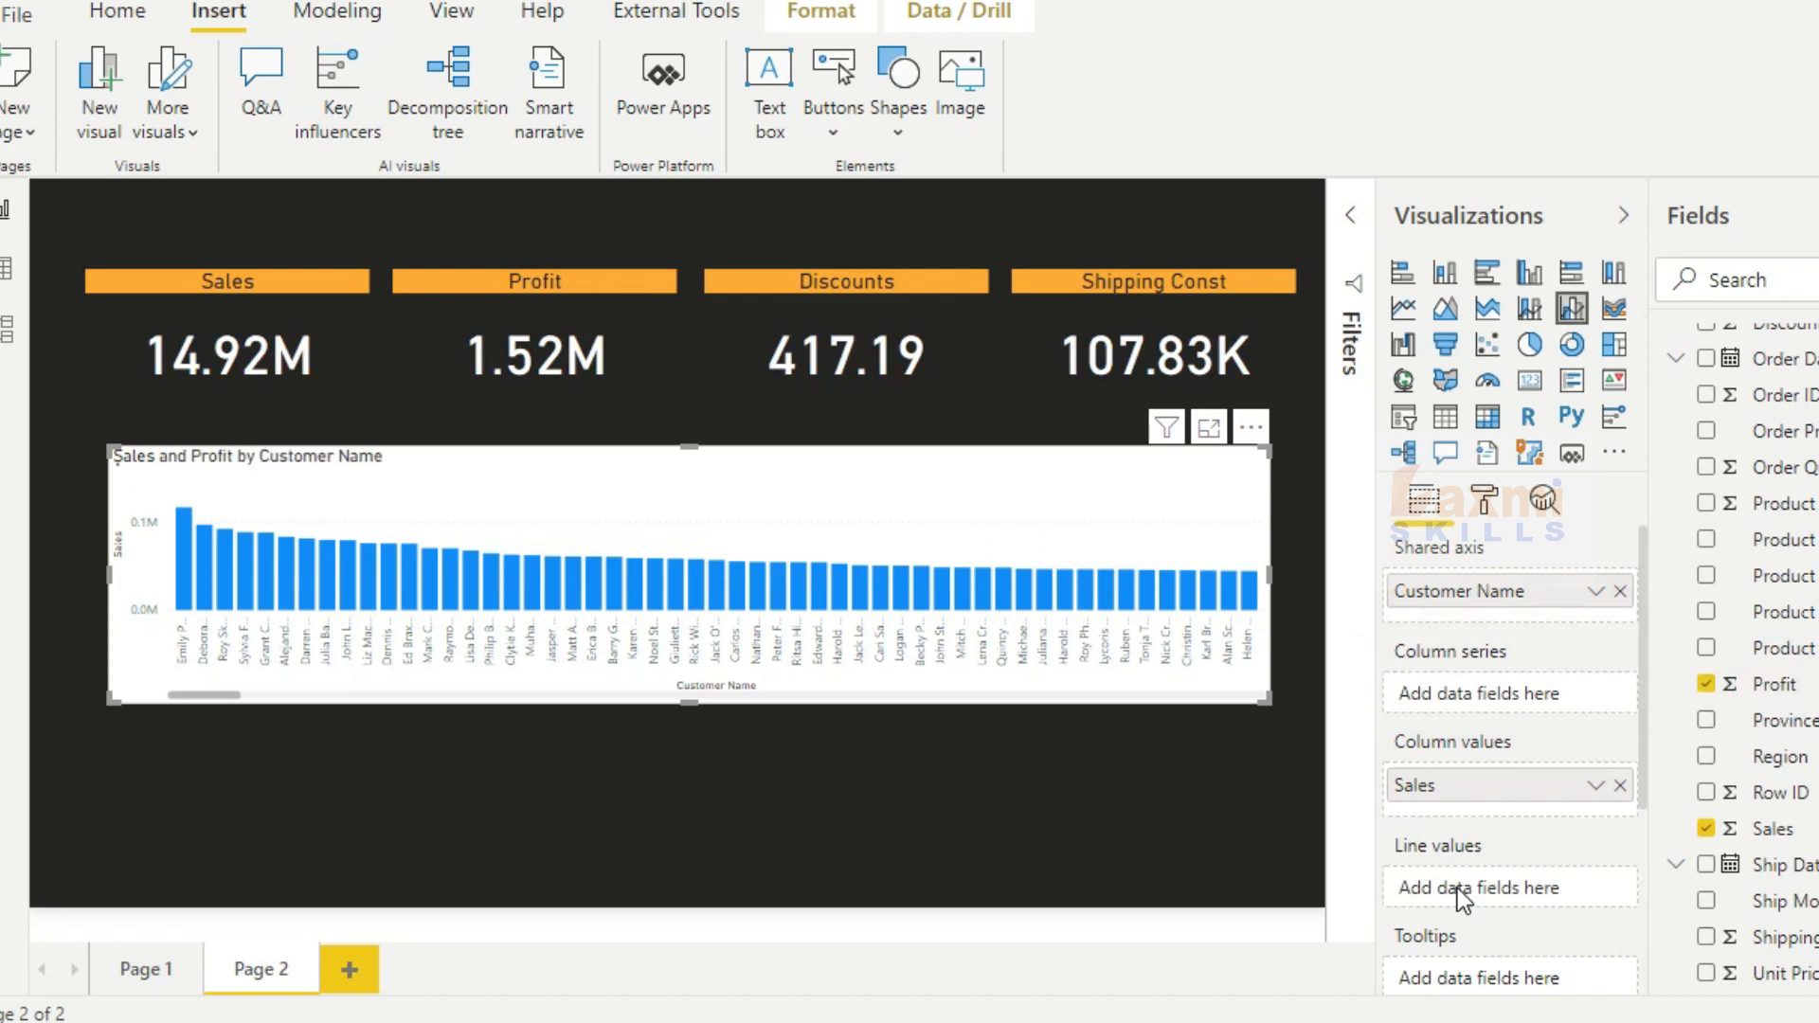
Give the combo chart's title the orange background of the card titles and enlarge its text by 2 pt
left_click(1482, 502)
scroll(1477, 748, "down", 3)
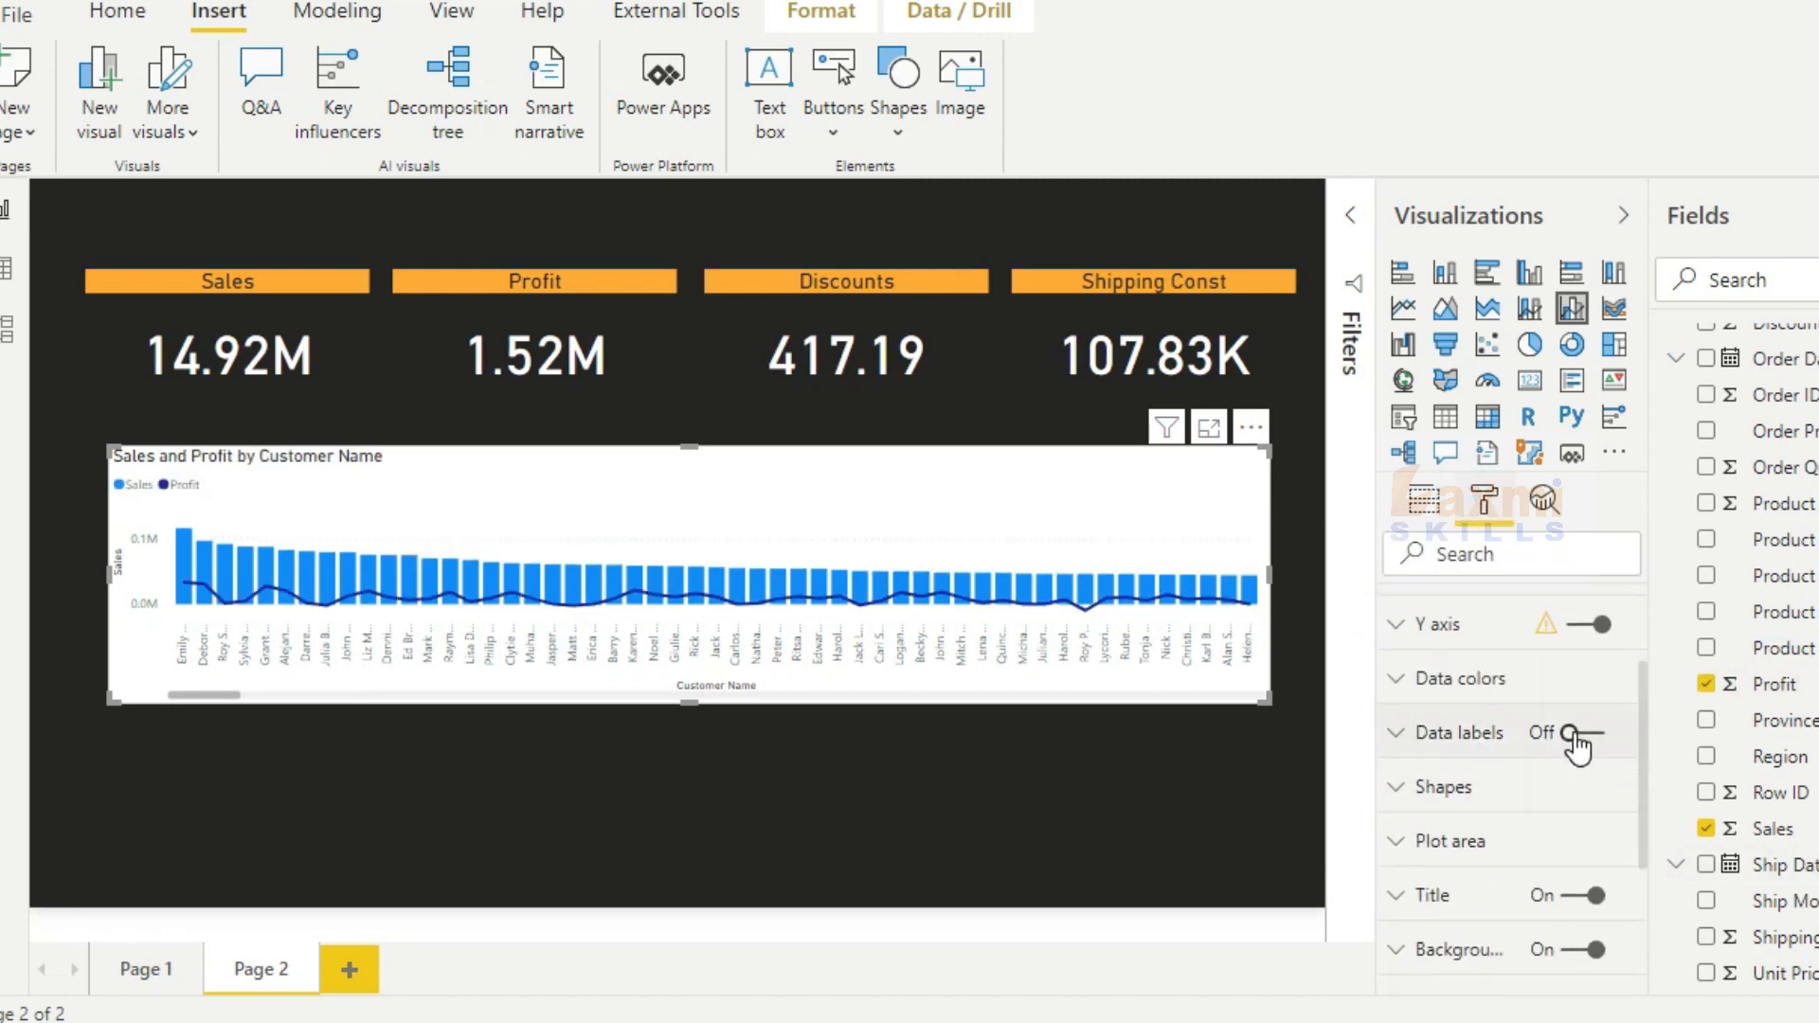
scroll(1488, 796, "down", 3)
left_click(1436, 751)
scroll(1448, 765, "down", 6)
left_click(1447, 836)
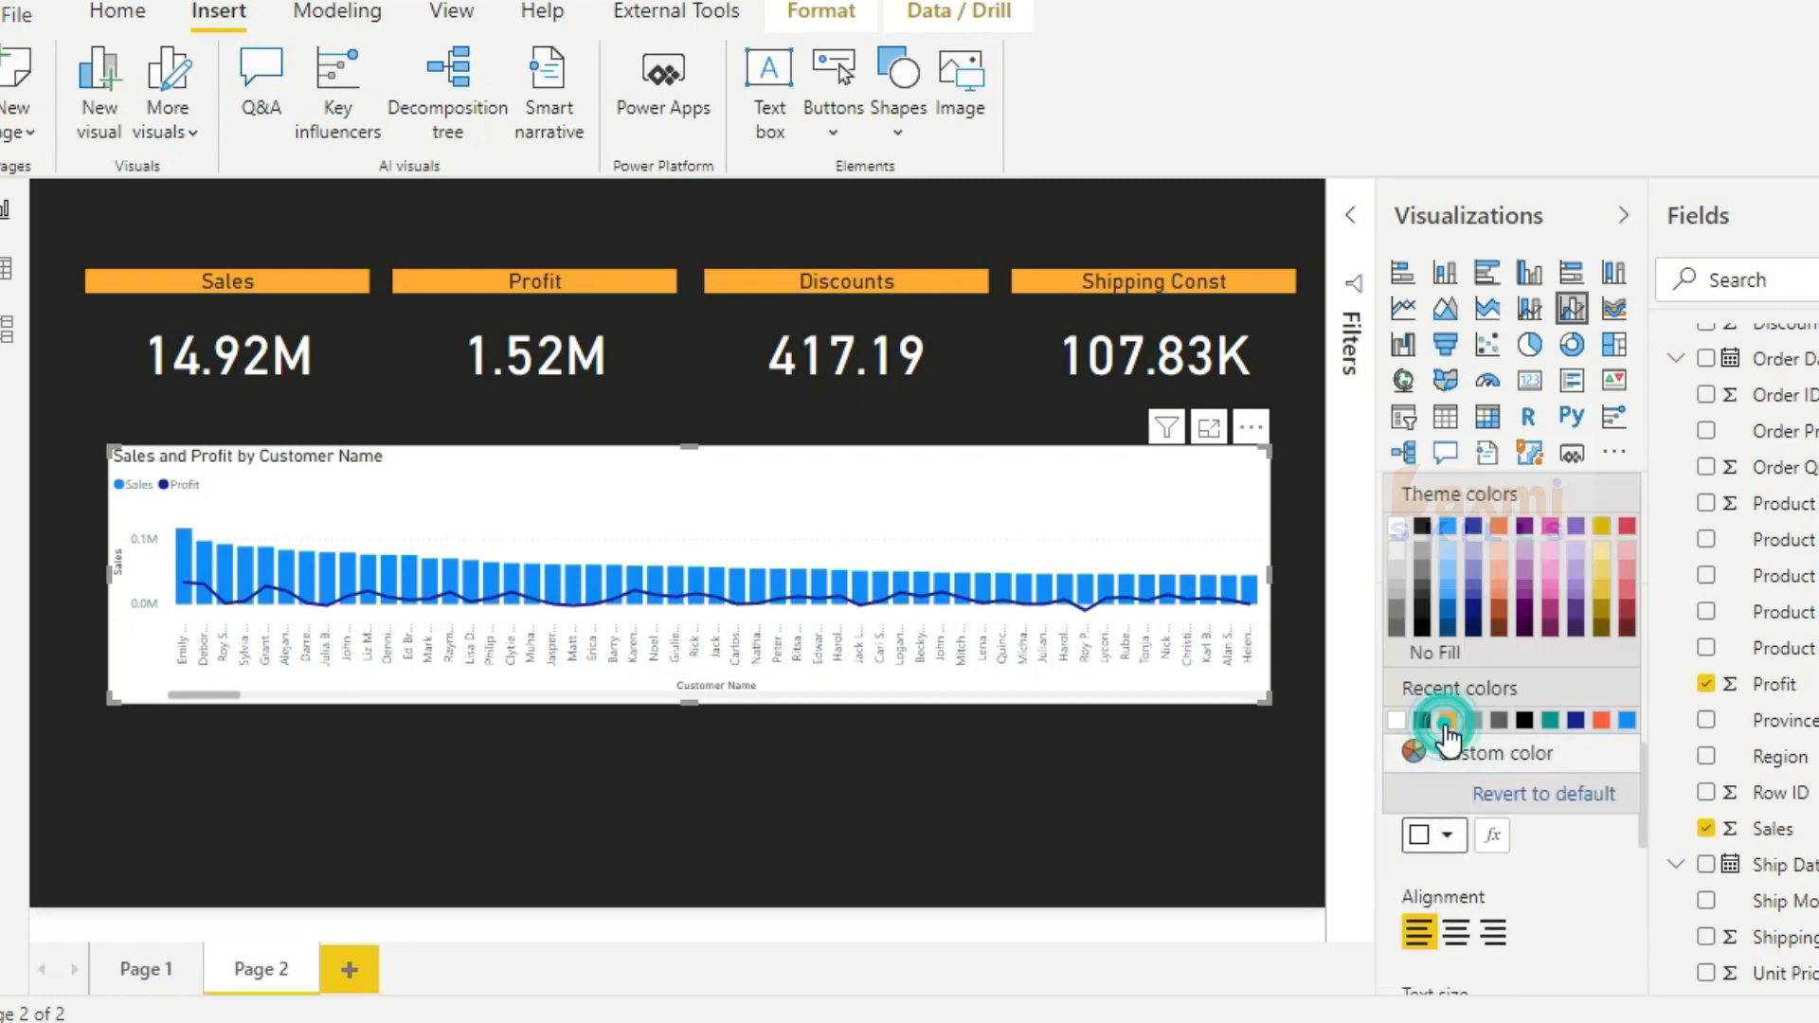
left_click(1443, 726)
scroll(1453, 783, "down", 2)
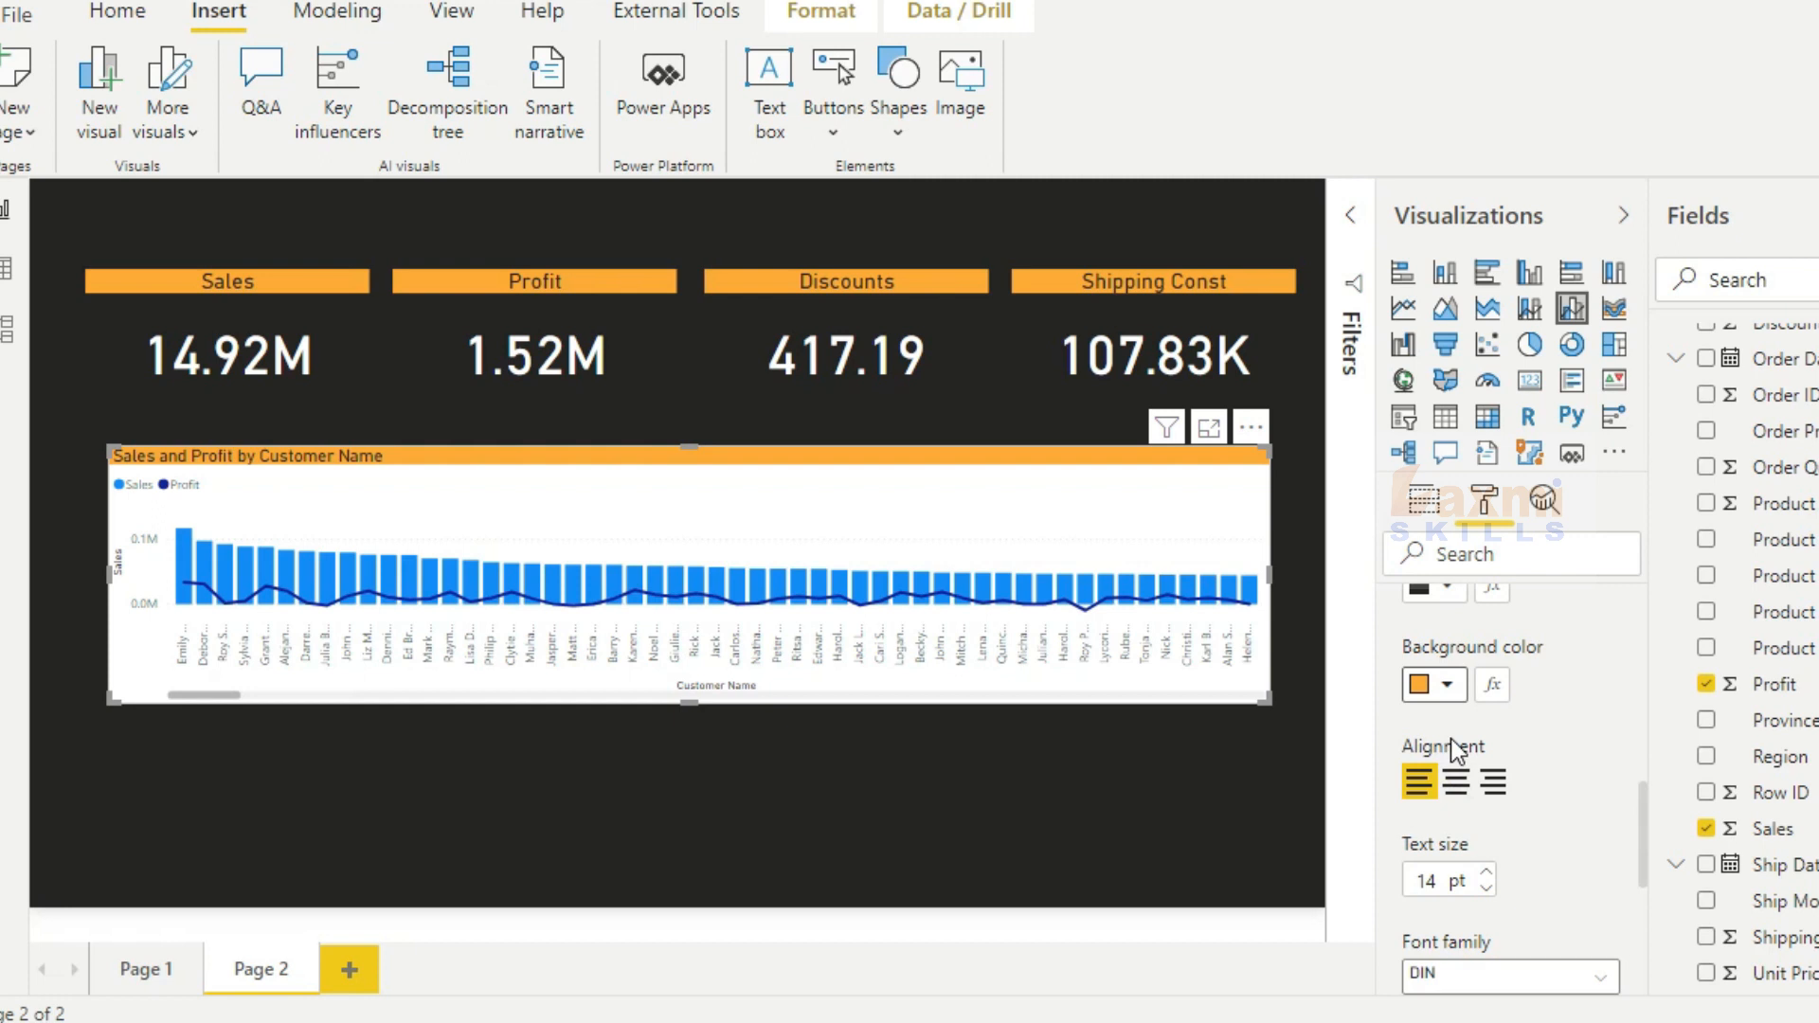
left_click(1486, 873)
left_click(1486, 874)
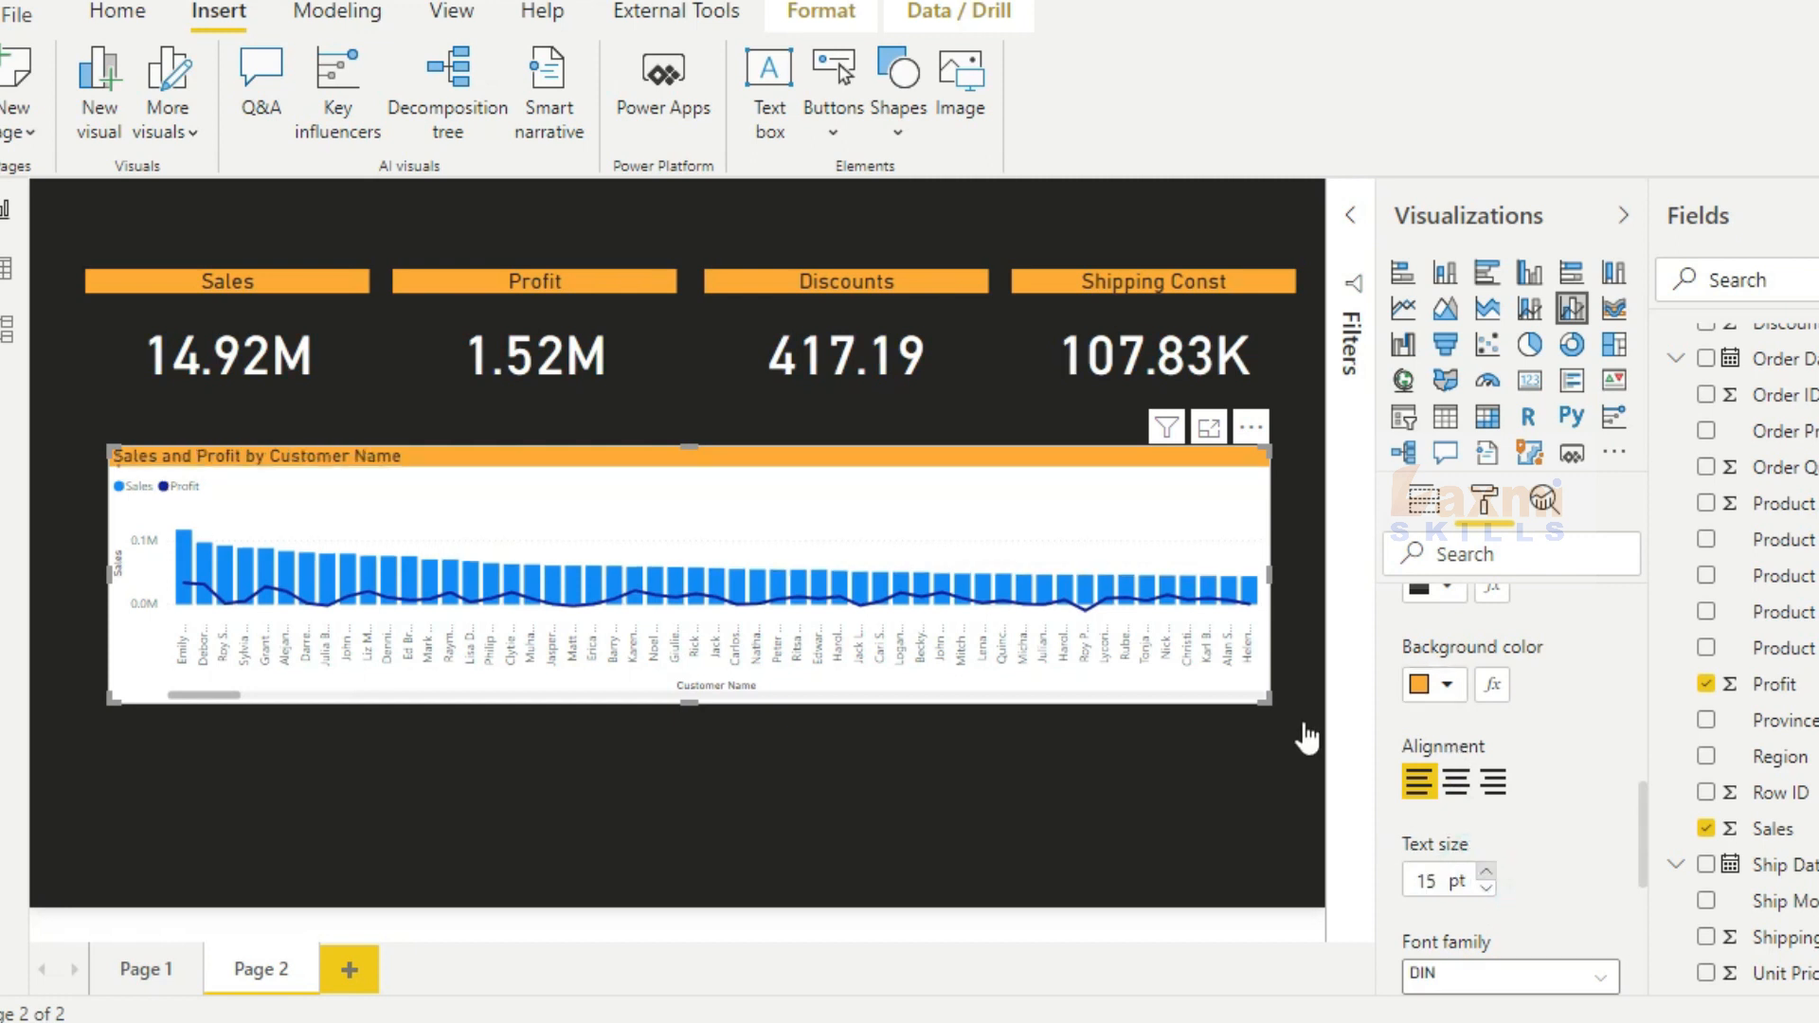
Turn off the combo chart's background so the dark page shows through
scroll(1519, 684, "up", 4)
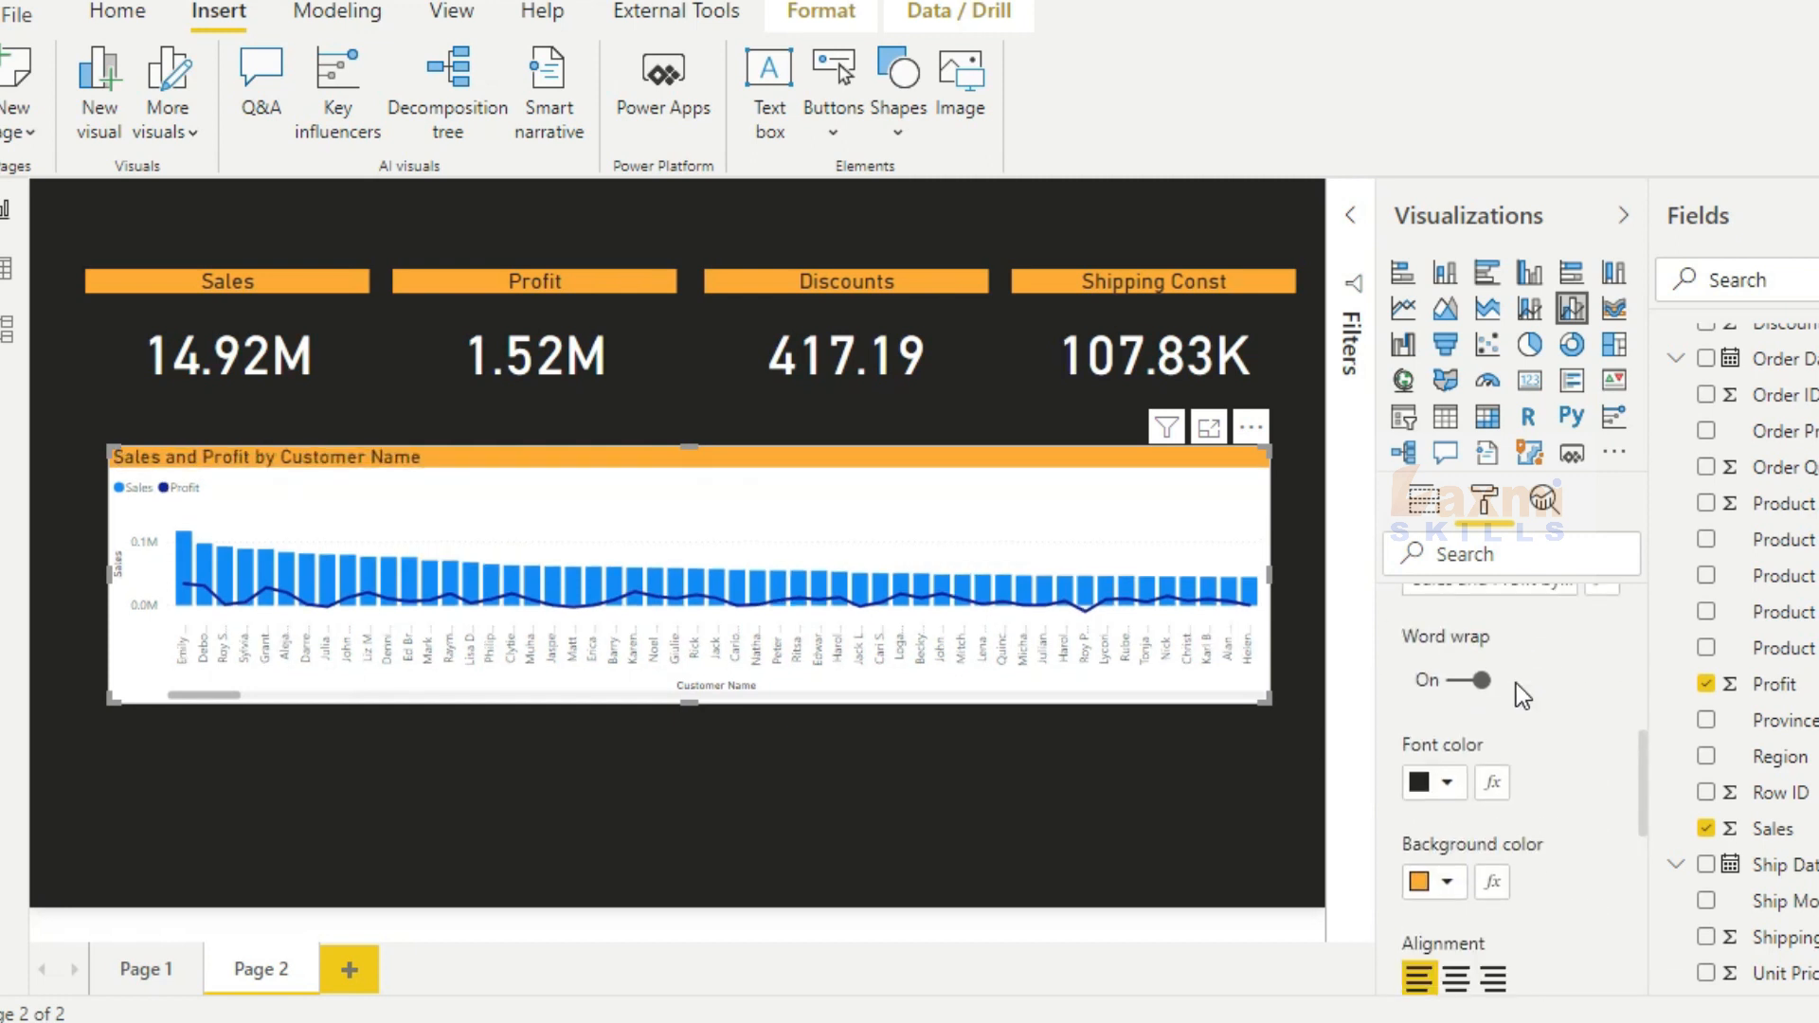
scroll(1516, 684, "down", 9)
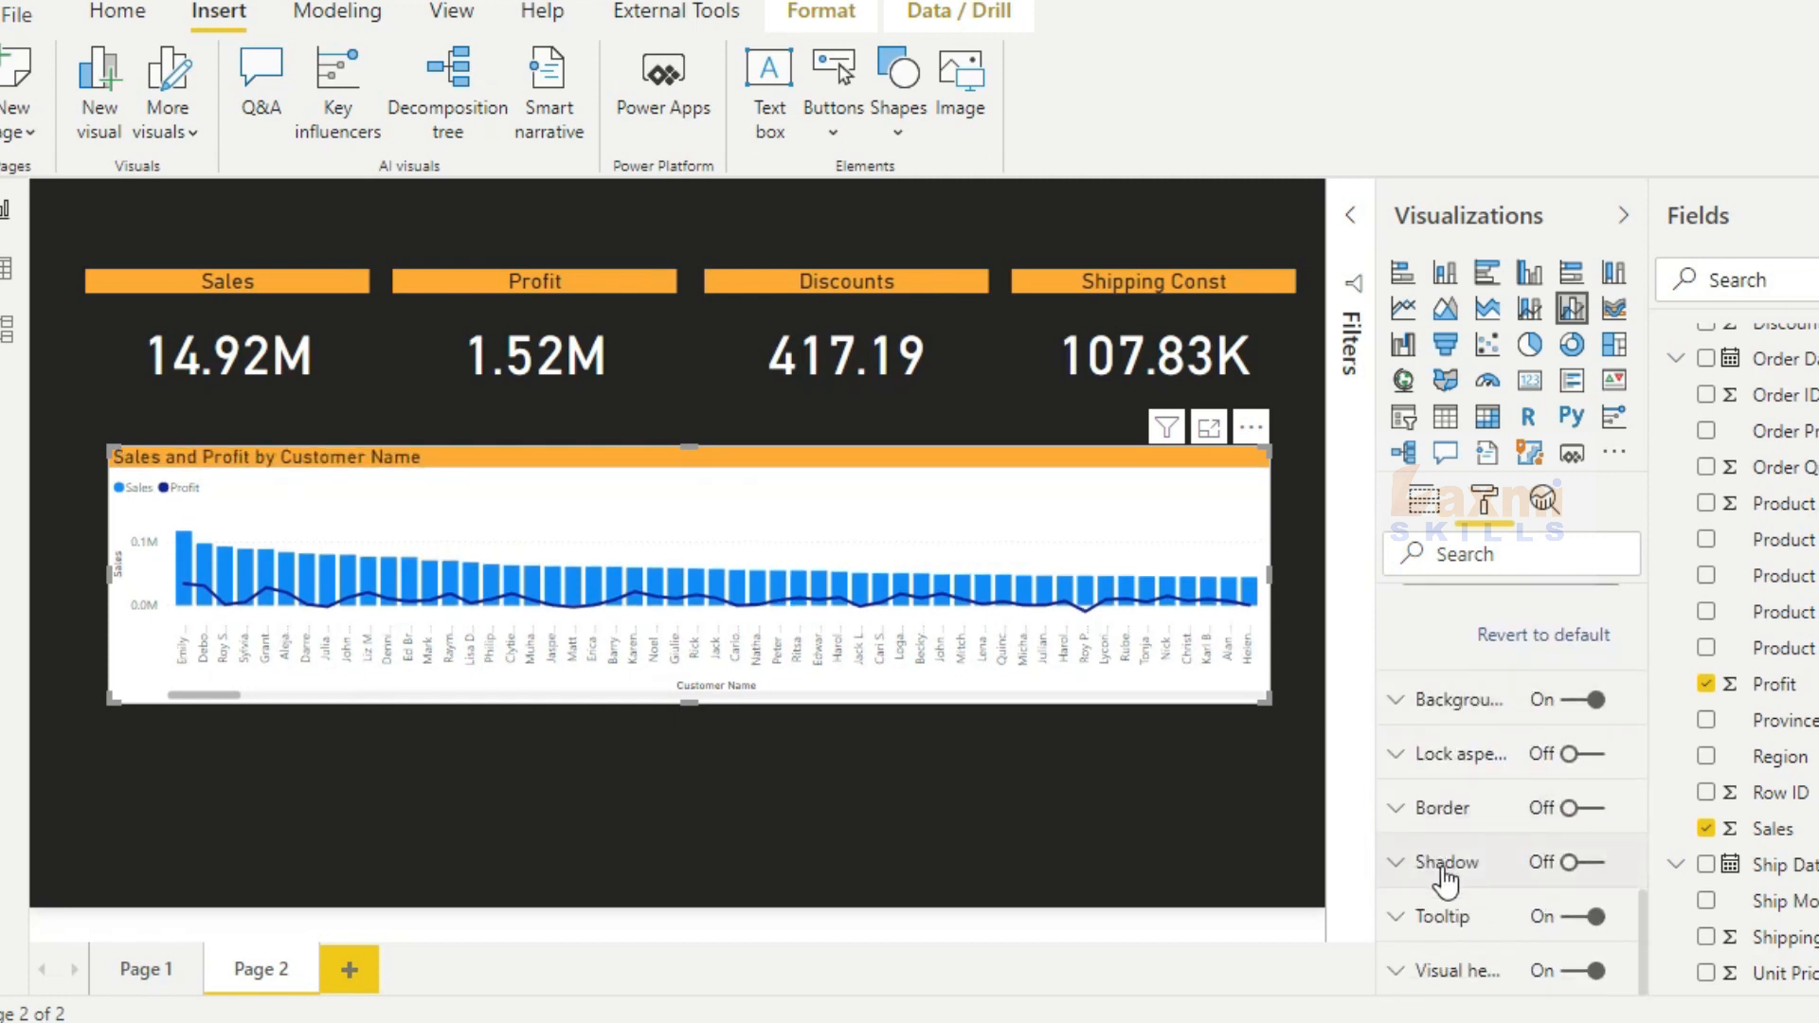
left_click(1596, 699)
scroll(1447, 755, "up", 6)
left_click(1413, 784)
scroll(1464, 775, "up", 2)
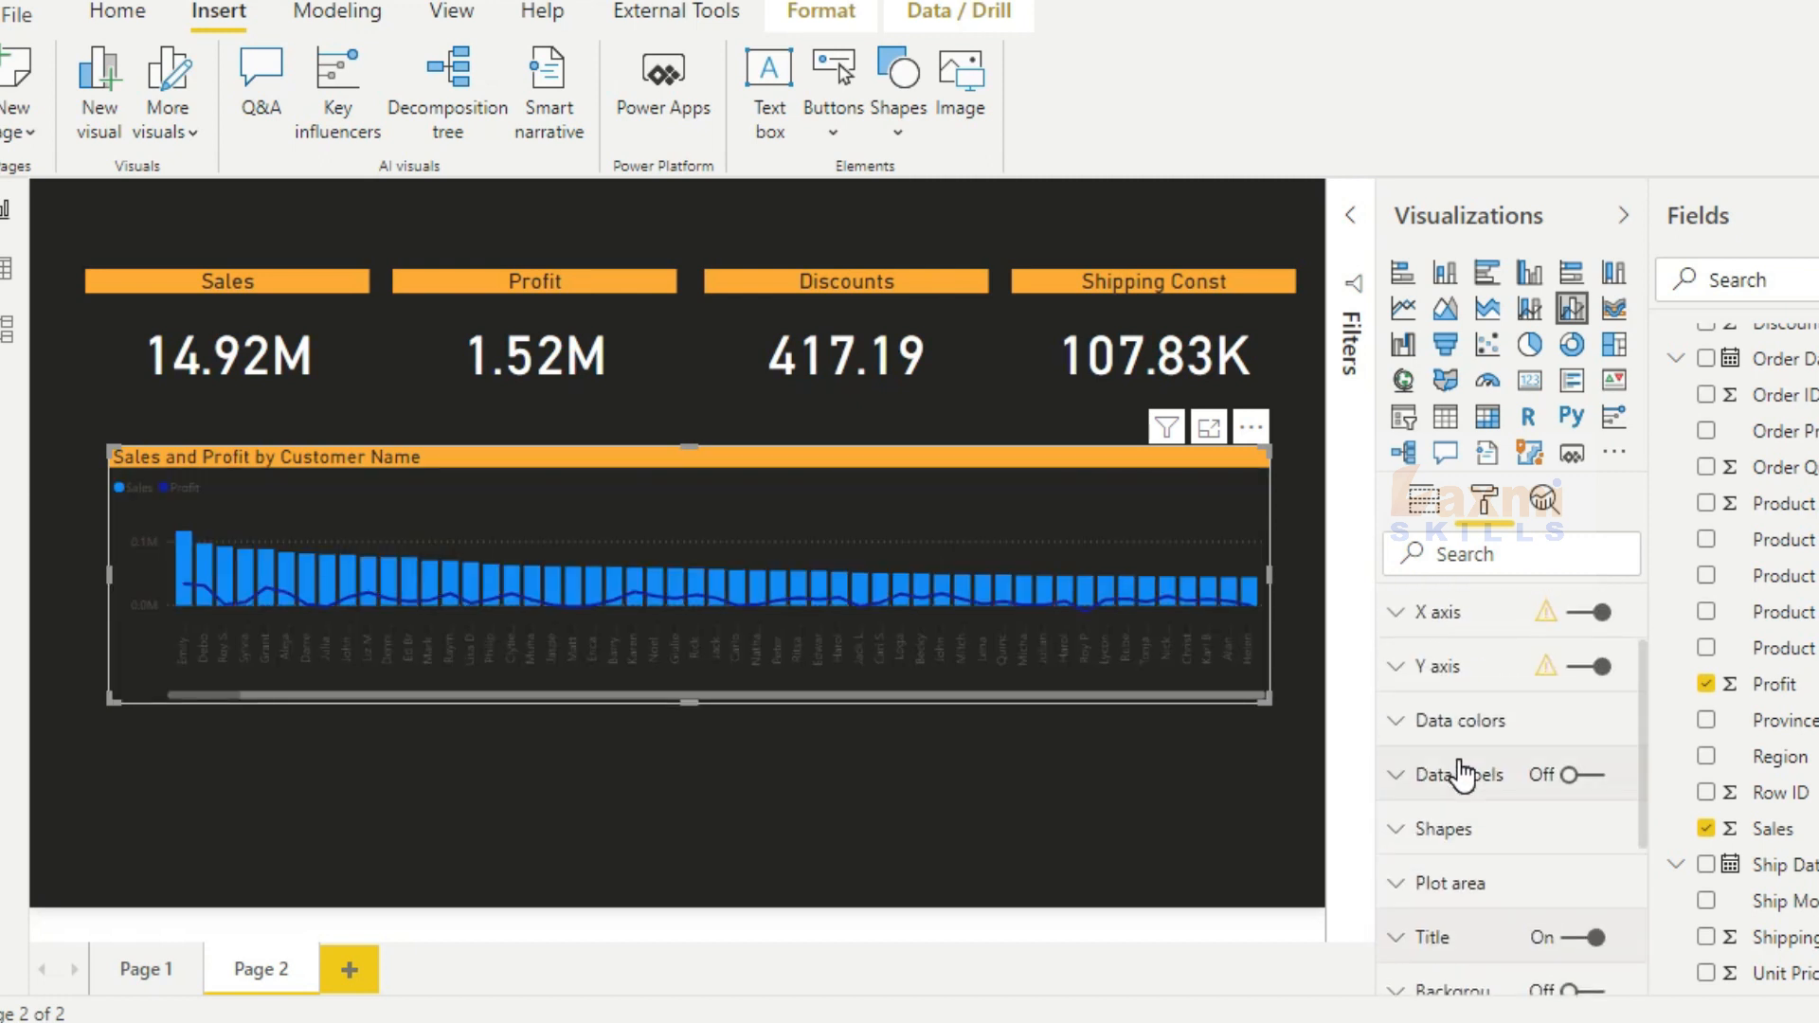
Set the combo chart's X axis label color to white and extend the chart slightly upward
left_click(1430, 616)
left_click(1449, 708)
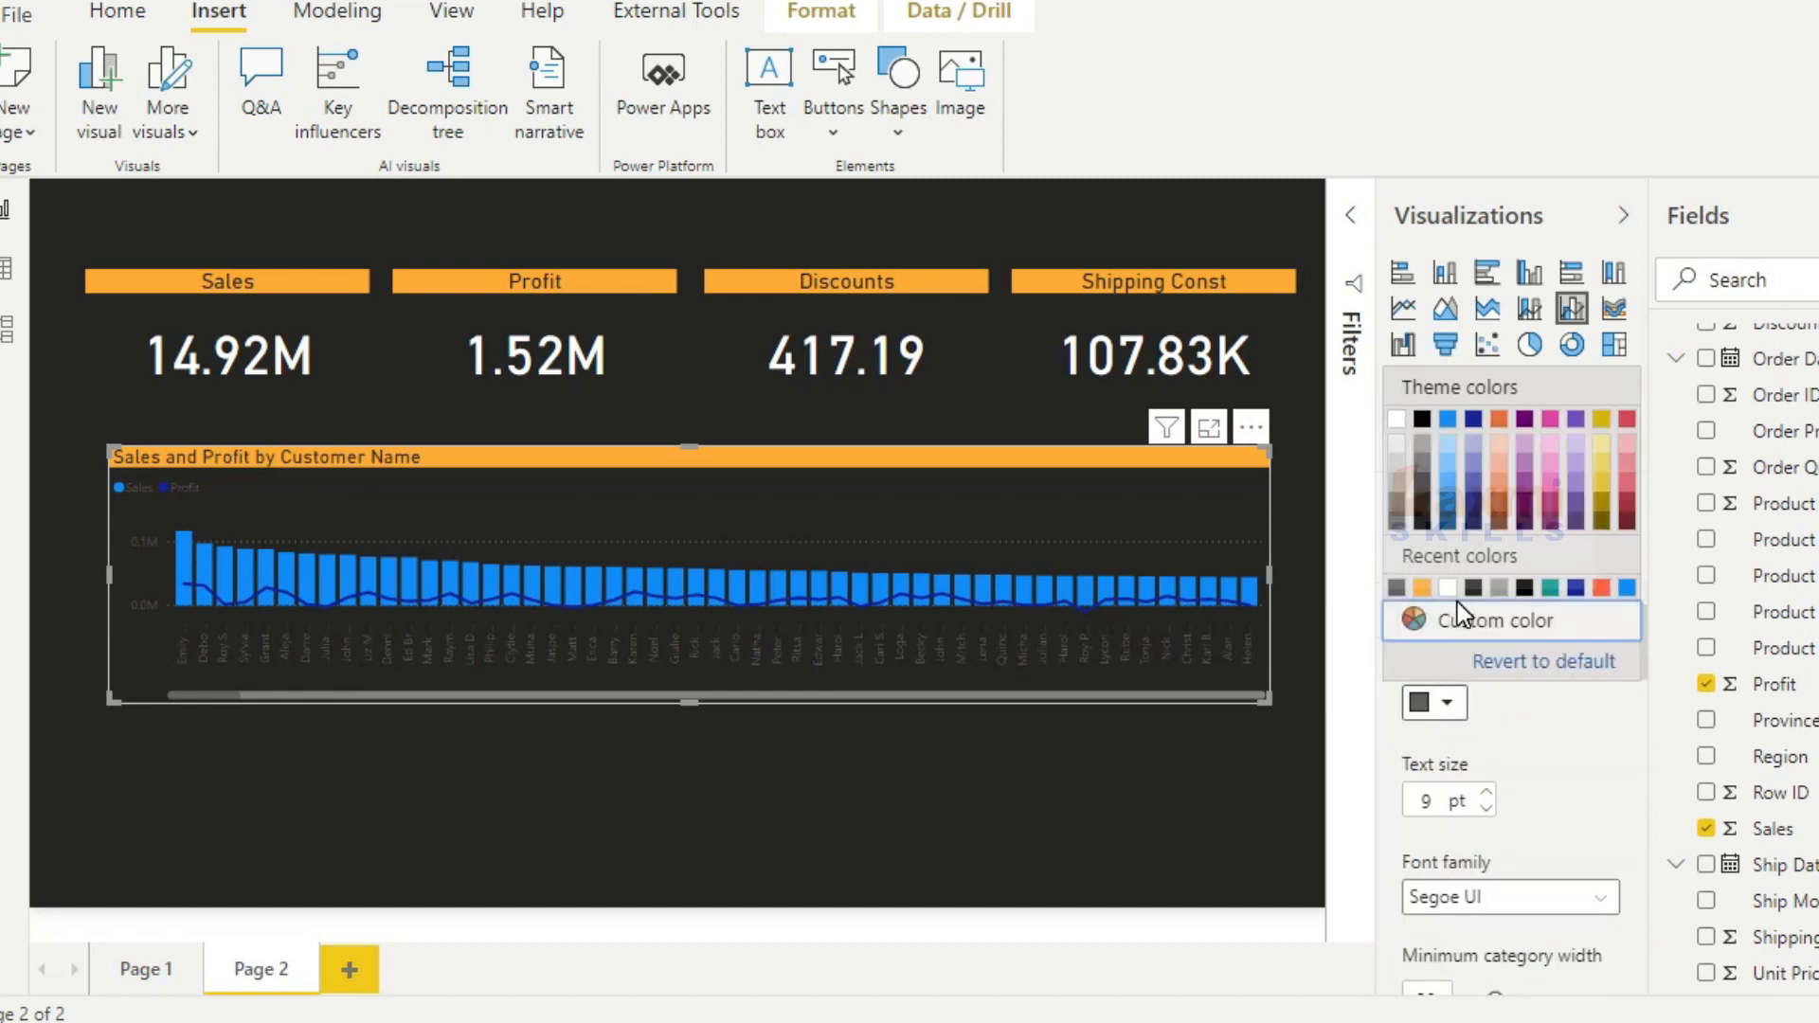
left_click(1448, 588)
scroll(1435, 741, "down", 2)
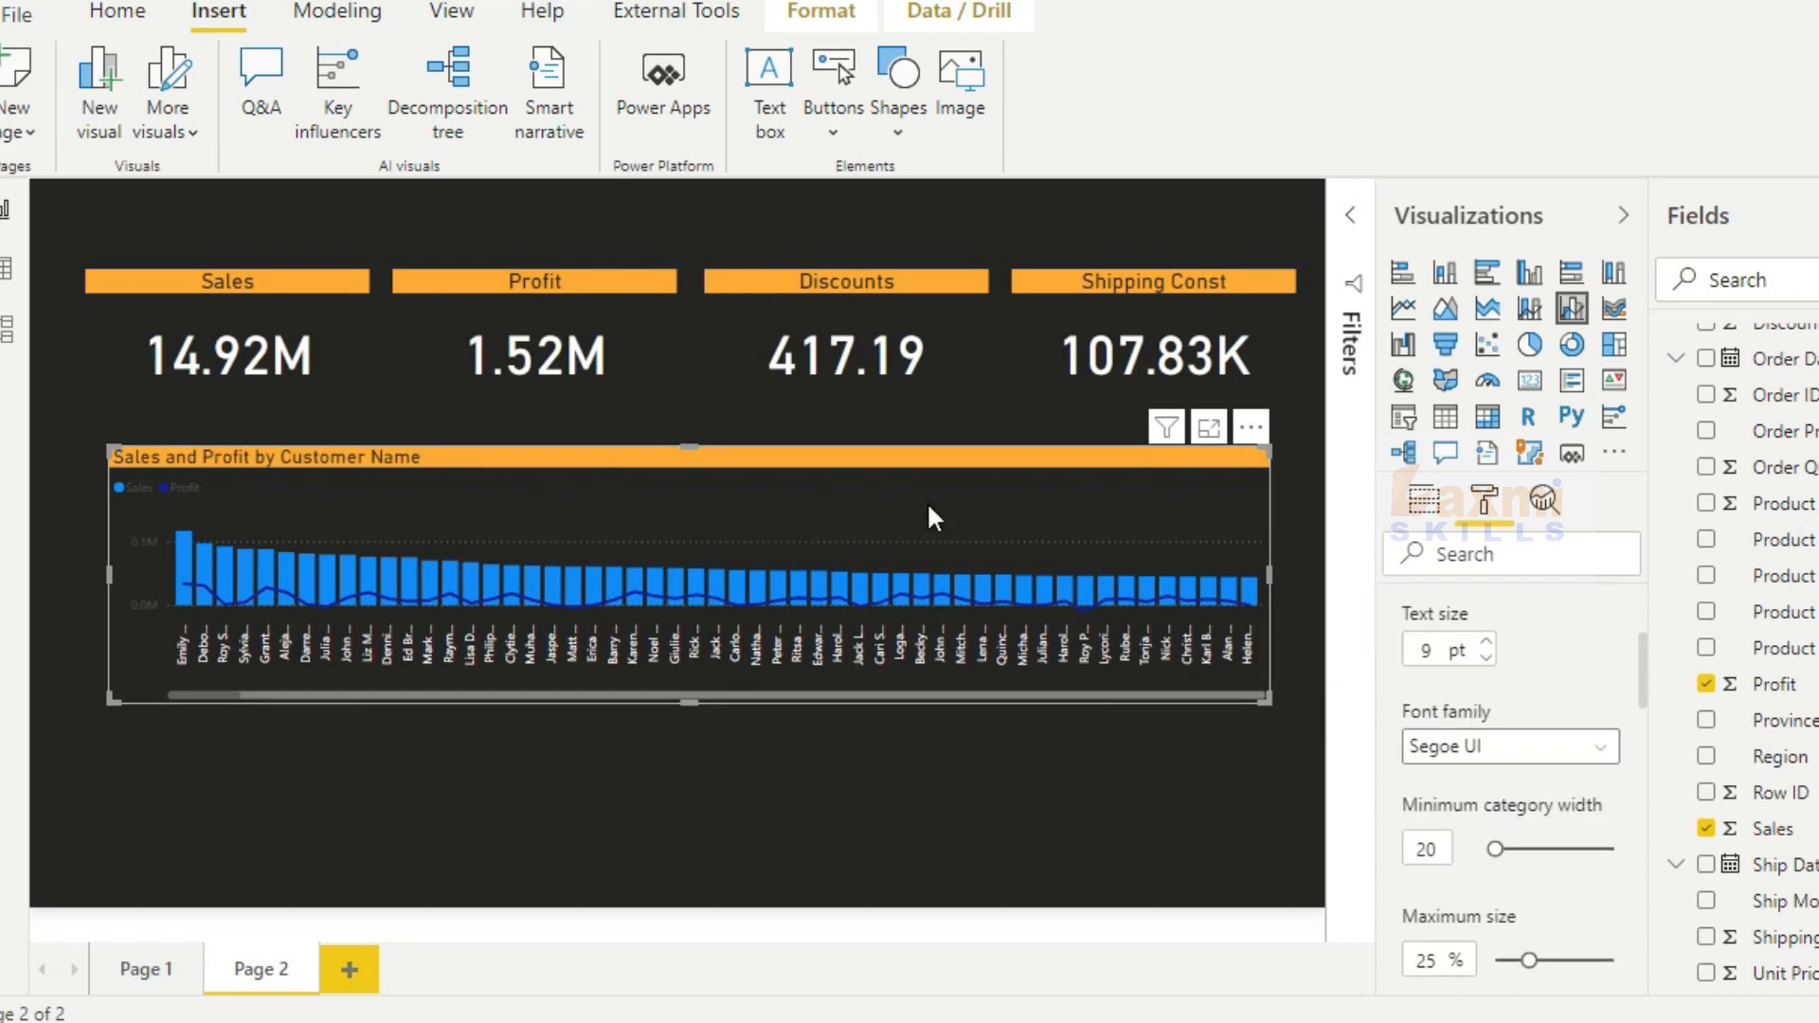
left_click_drag(699, 445, 702, 425)
Turn off the combo chart's legend
scroll(1461, 711, "up", 5)
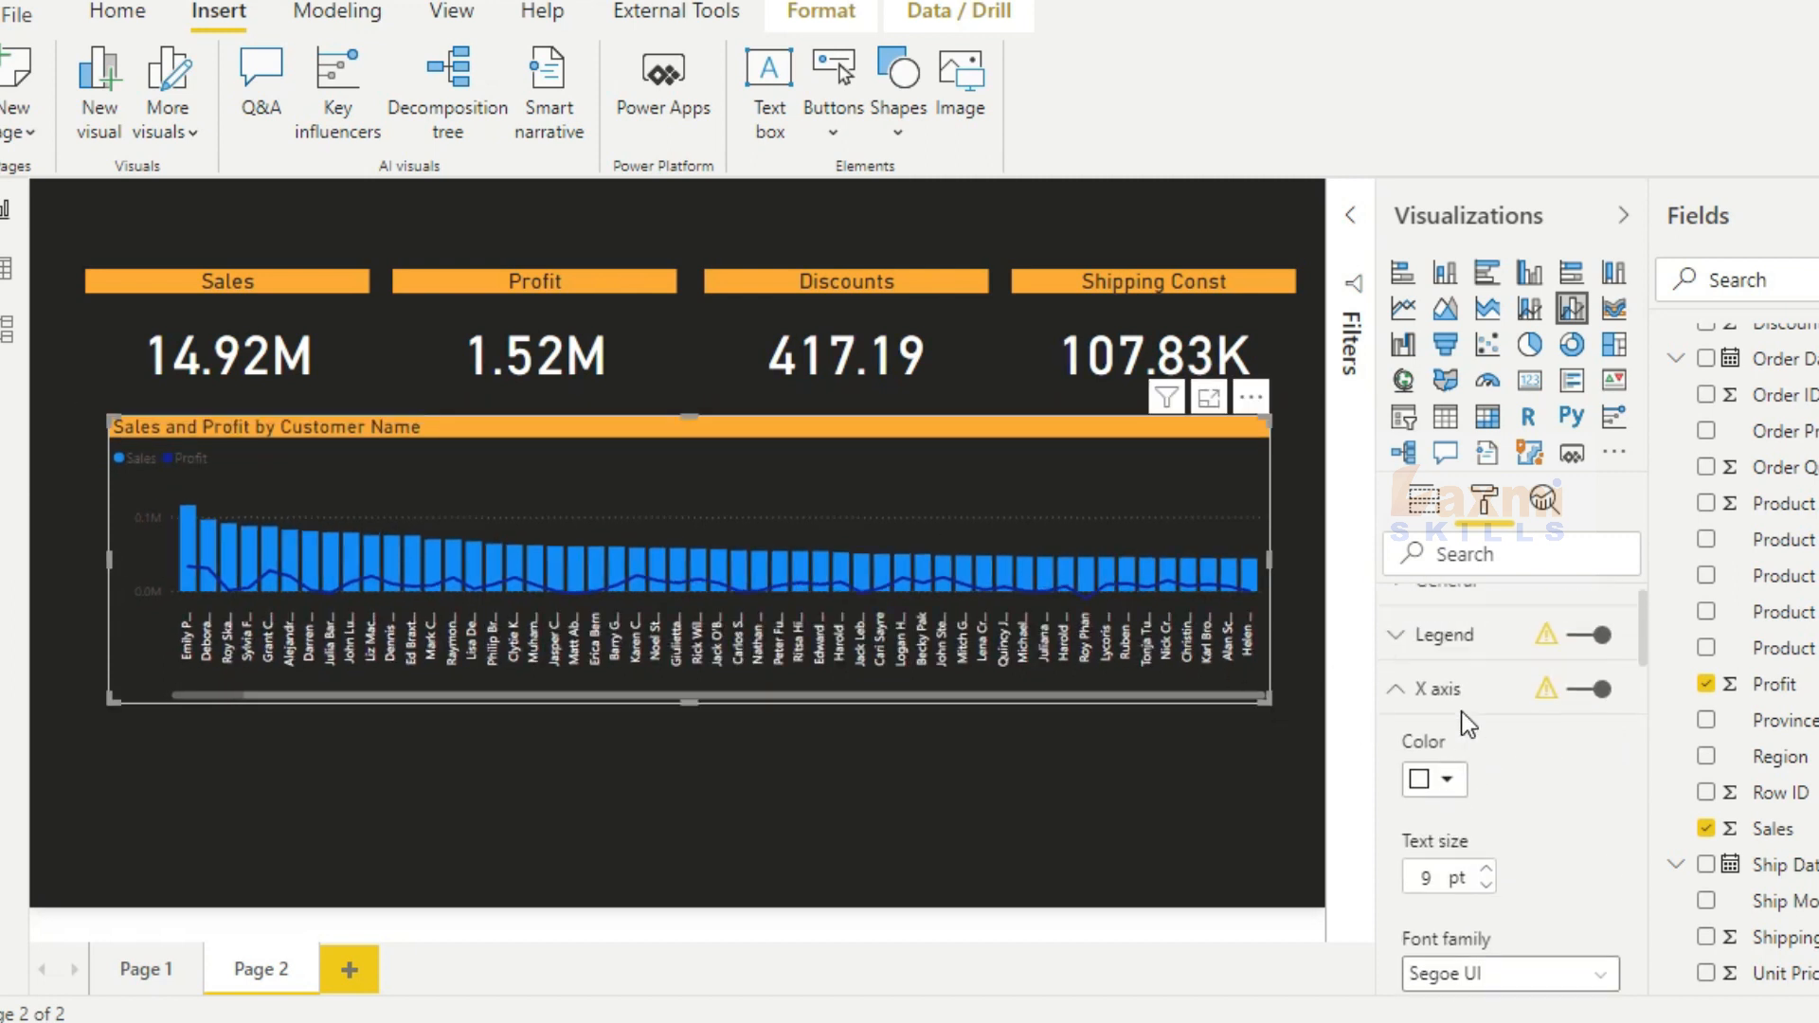
left_click(1433, 666)
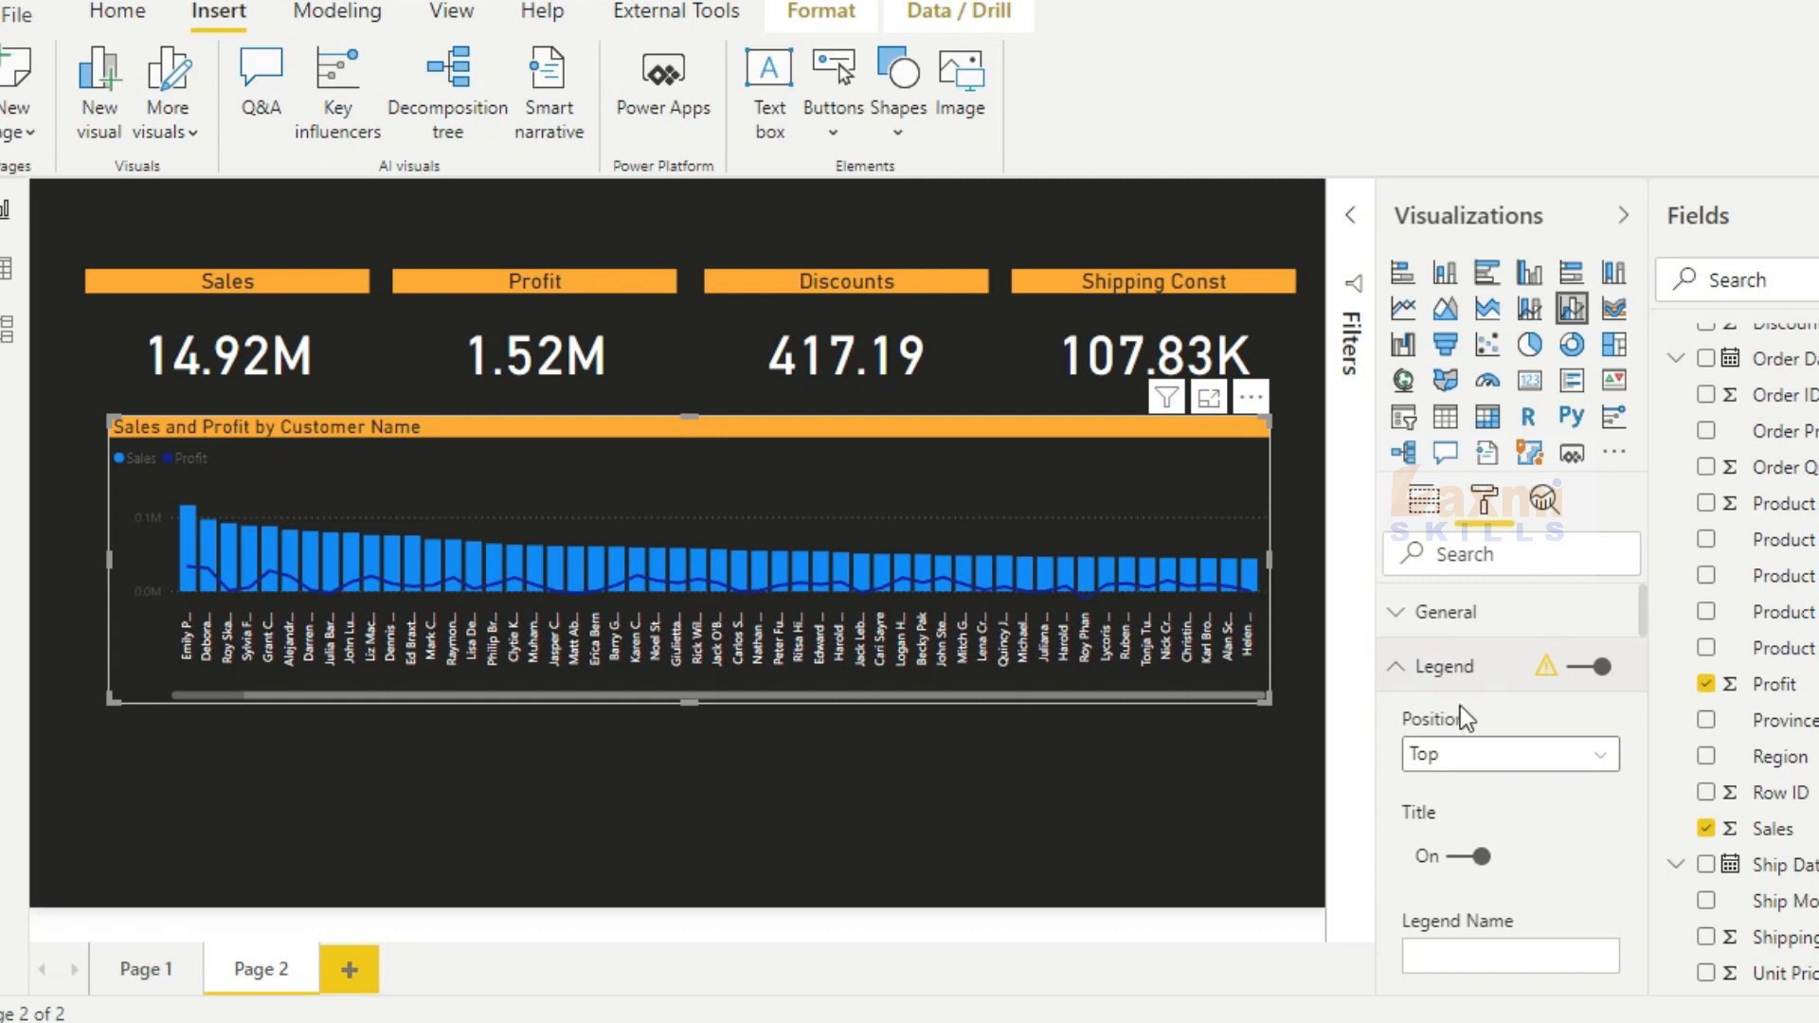
left_click(1457, 675)
left_click(1583, 669)
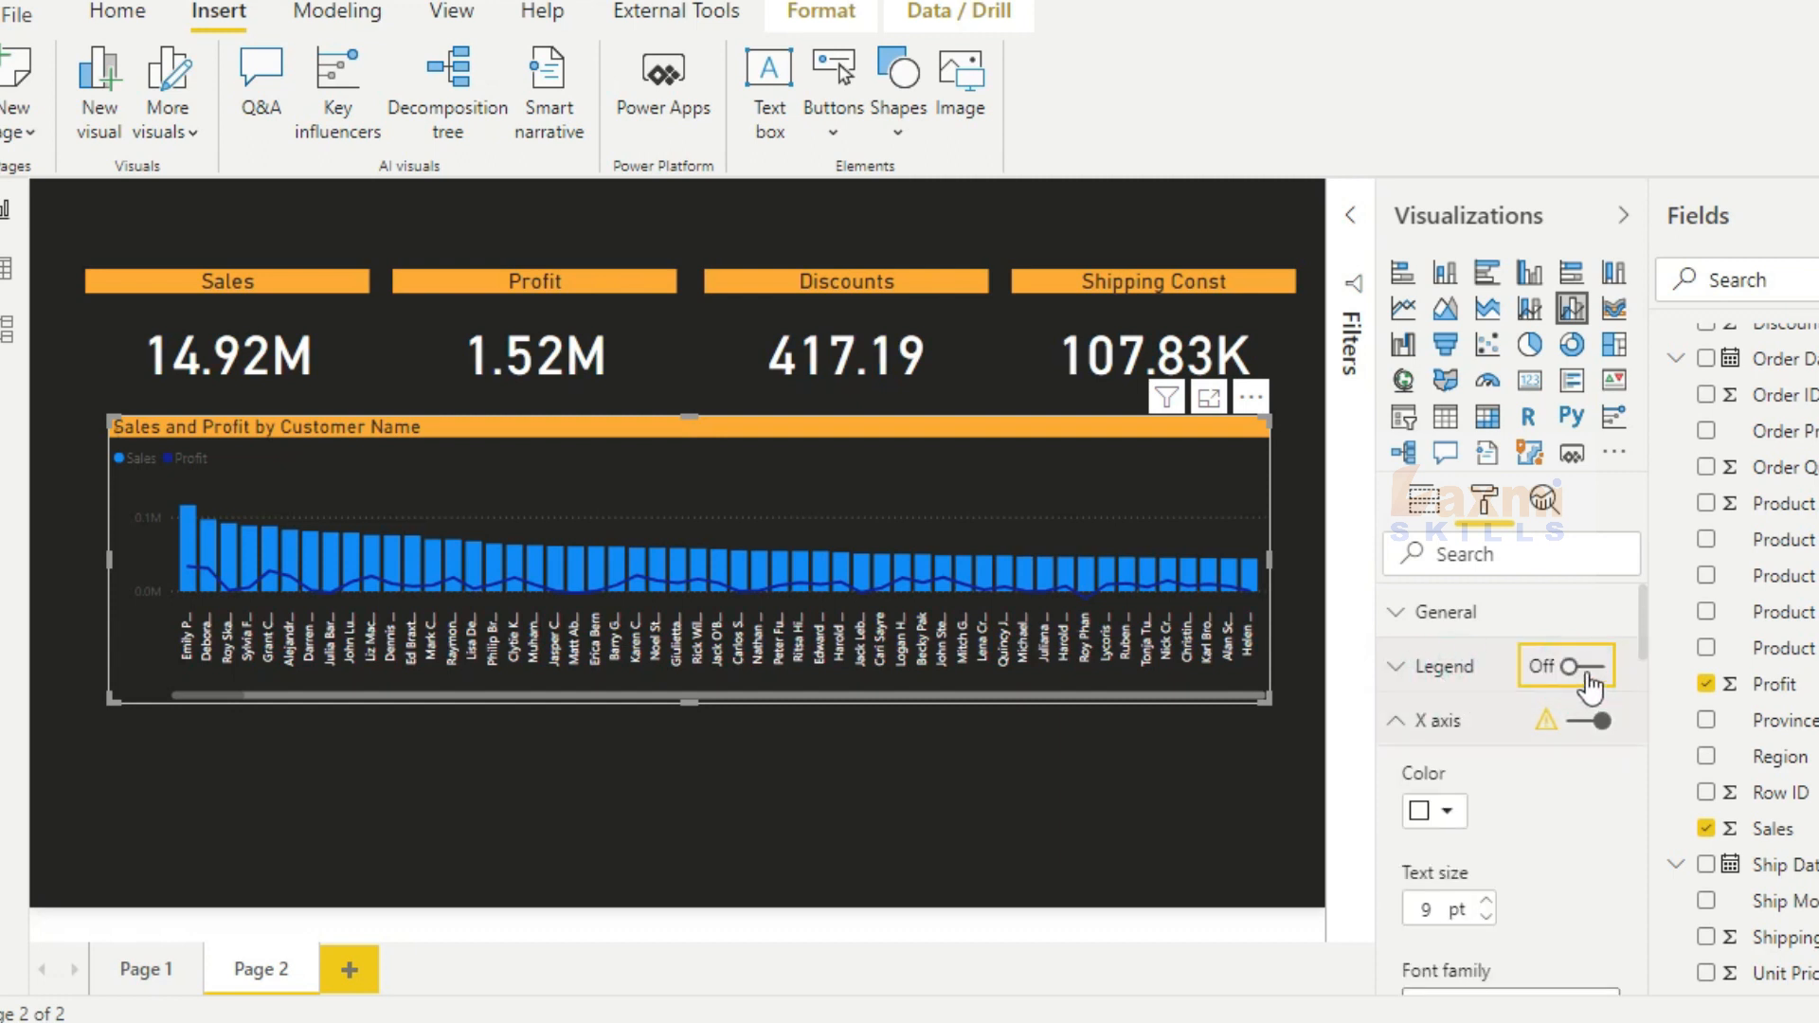
Set the combo chart's Y axis label color to white and shorten the chart from its bottom edge
scroll(1478, 810, "down", 7)
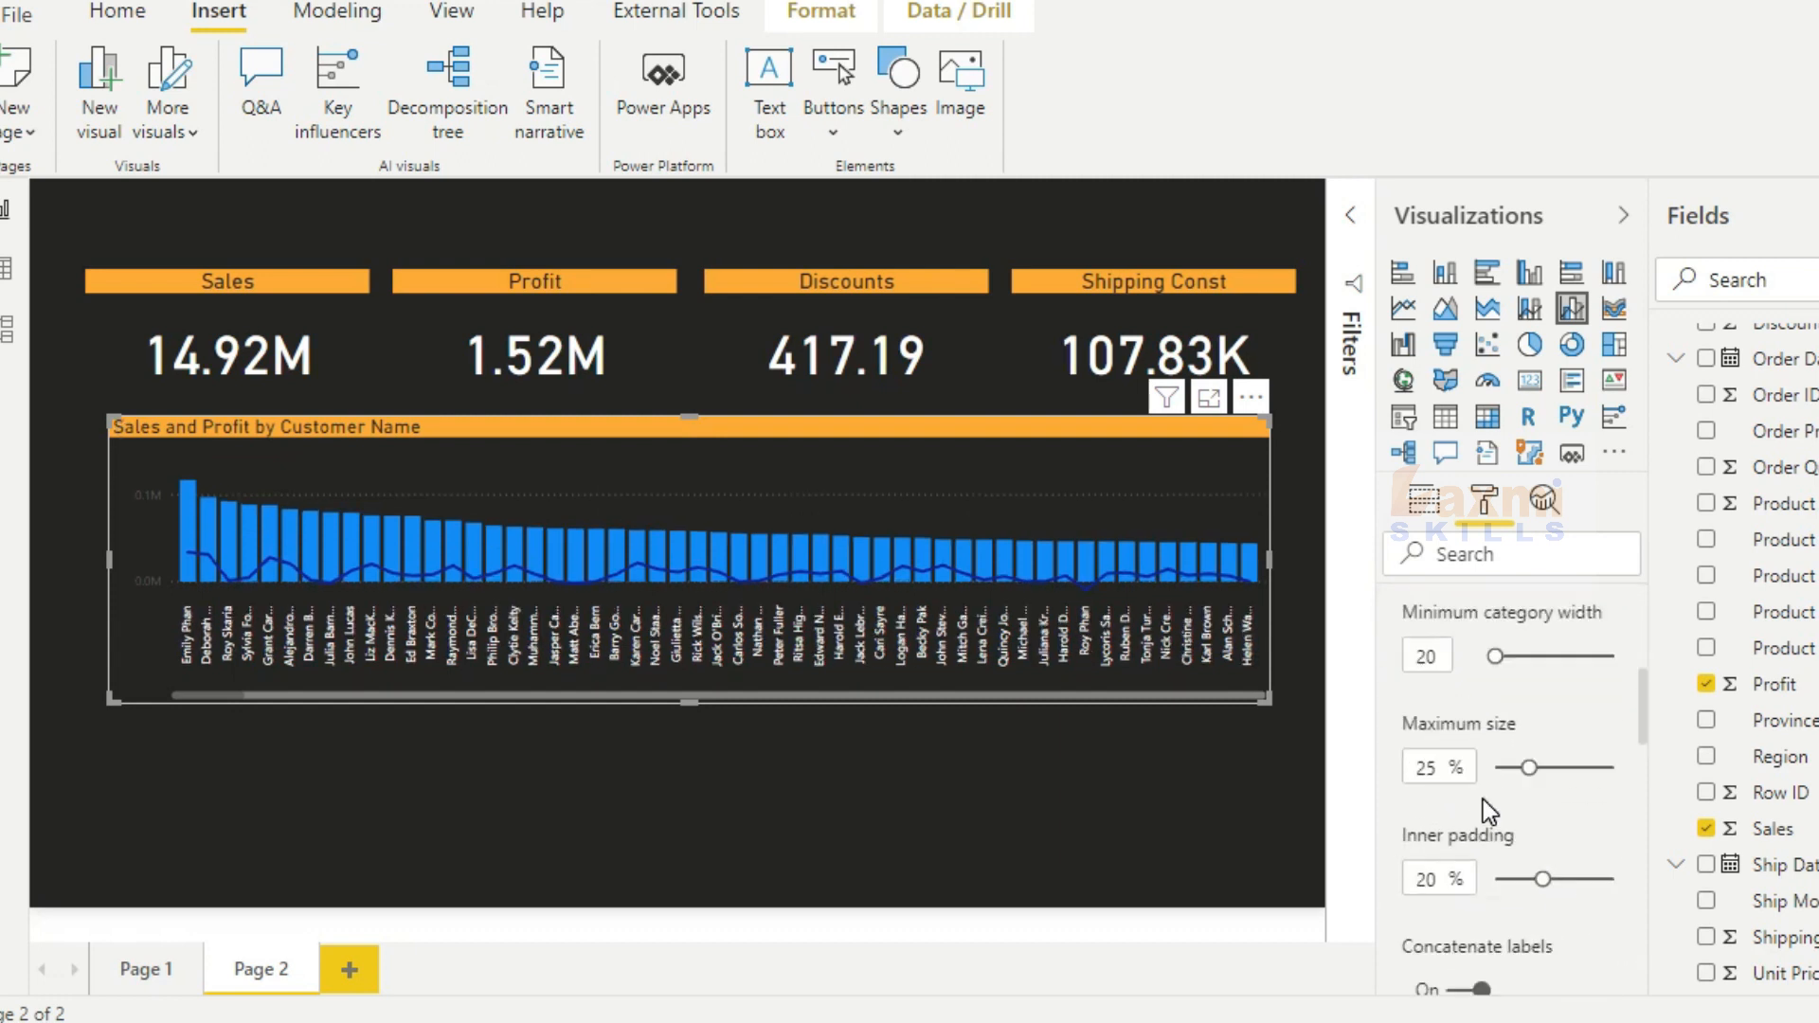
scroll(1488, 805, "down", 6)
left_click(1450, 660)
scroll(1464, 786, "down", 3)
scroll(1452, 810, "down", 2)
left_click(1436, 737)
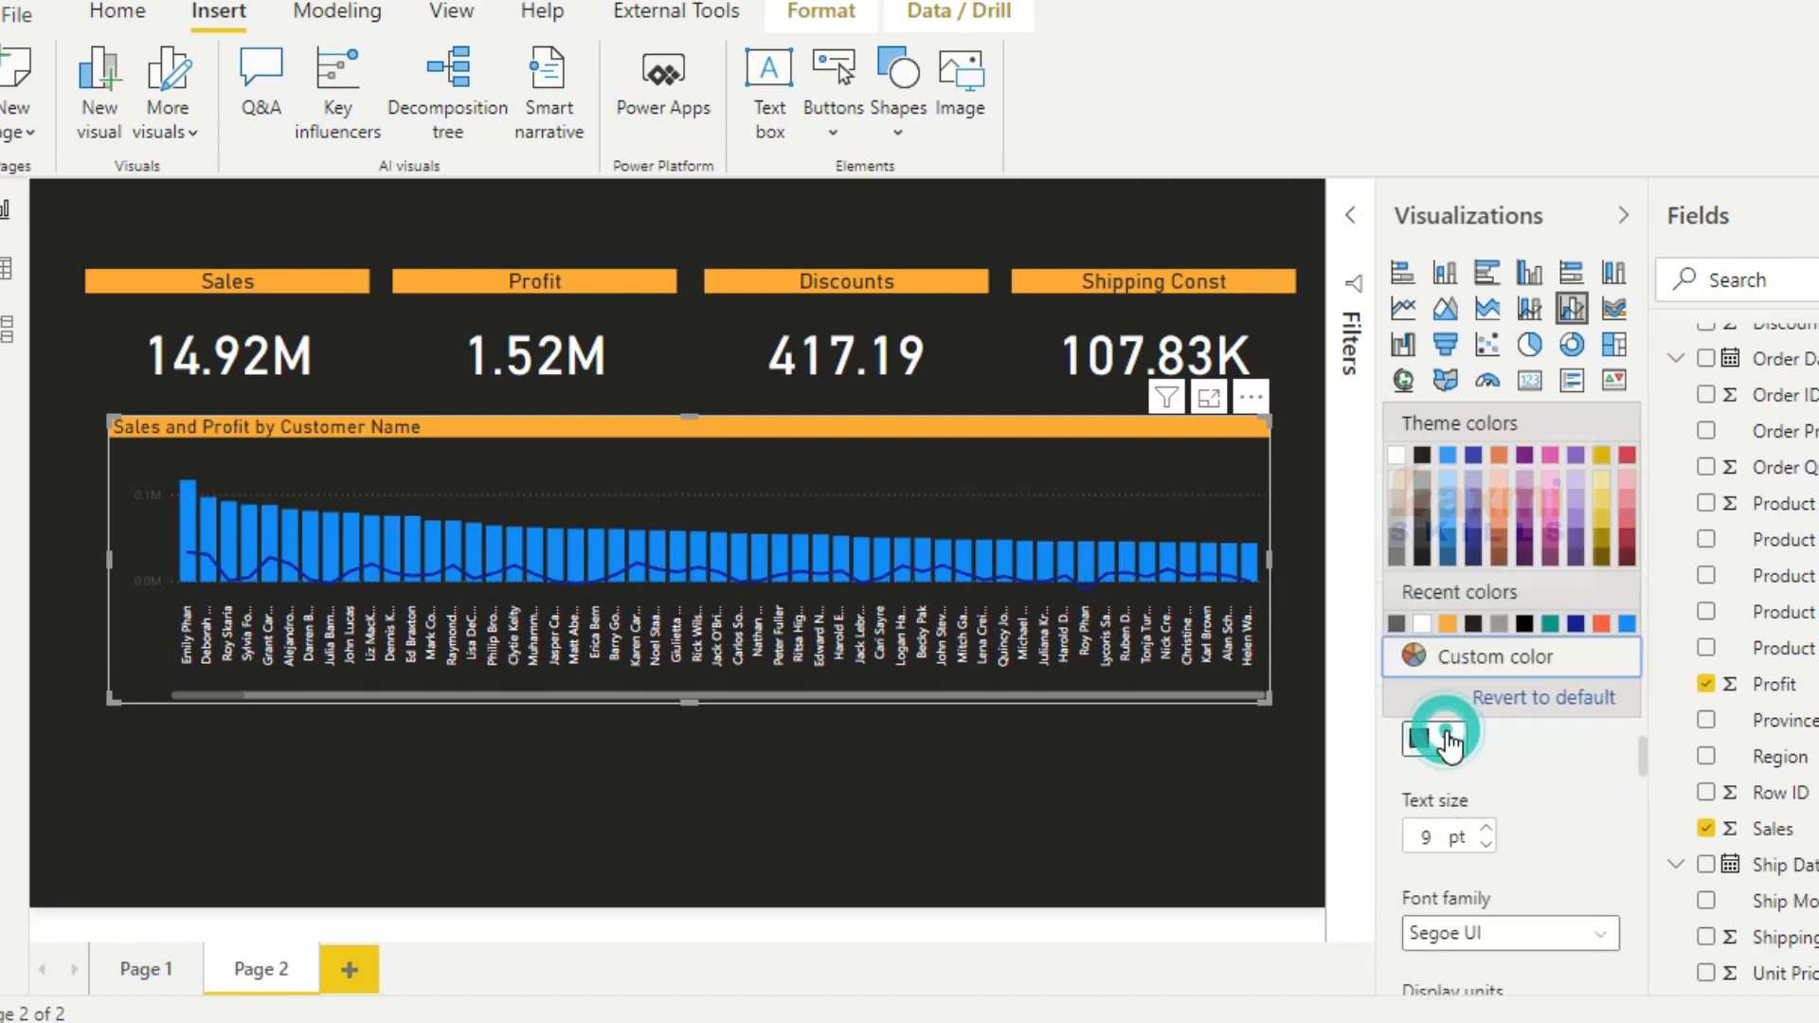
left_click(1423, 624)
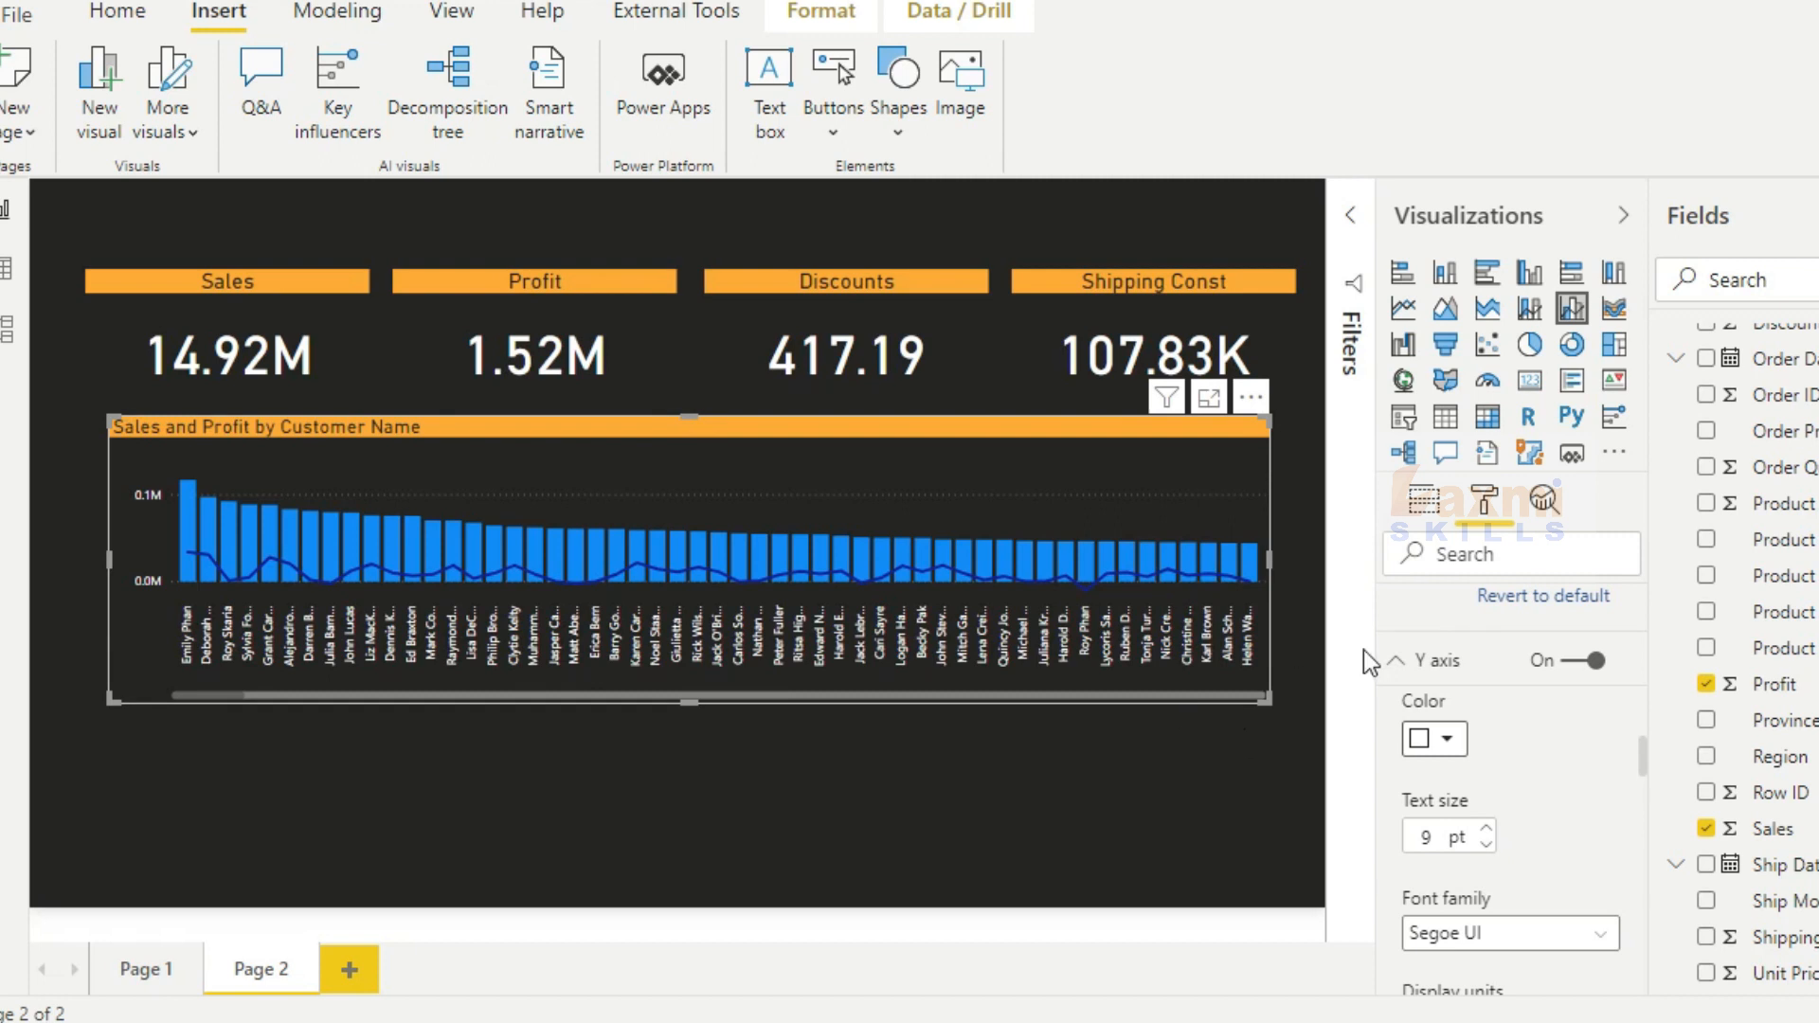
left_click_drag(686, 703, 697, 665)
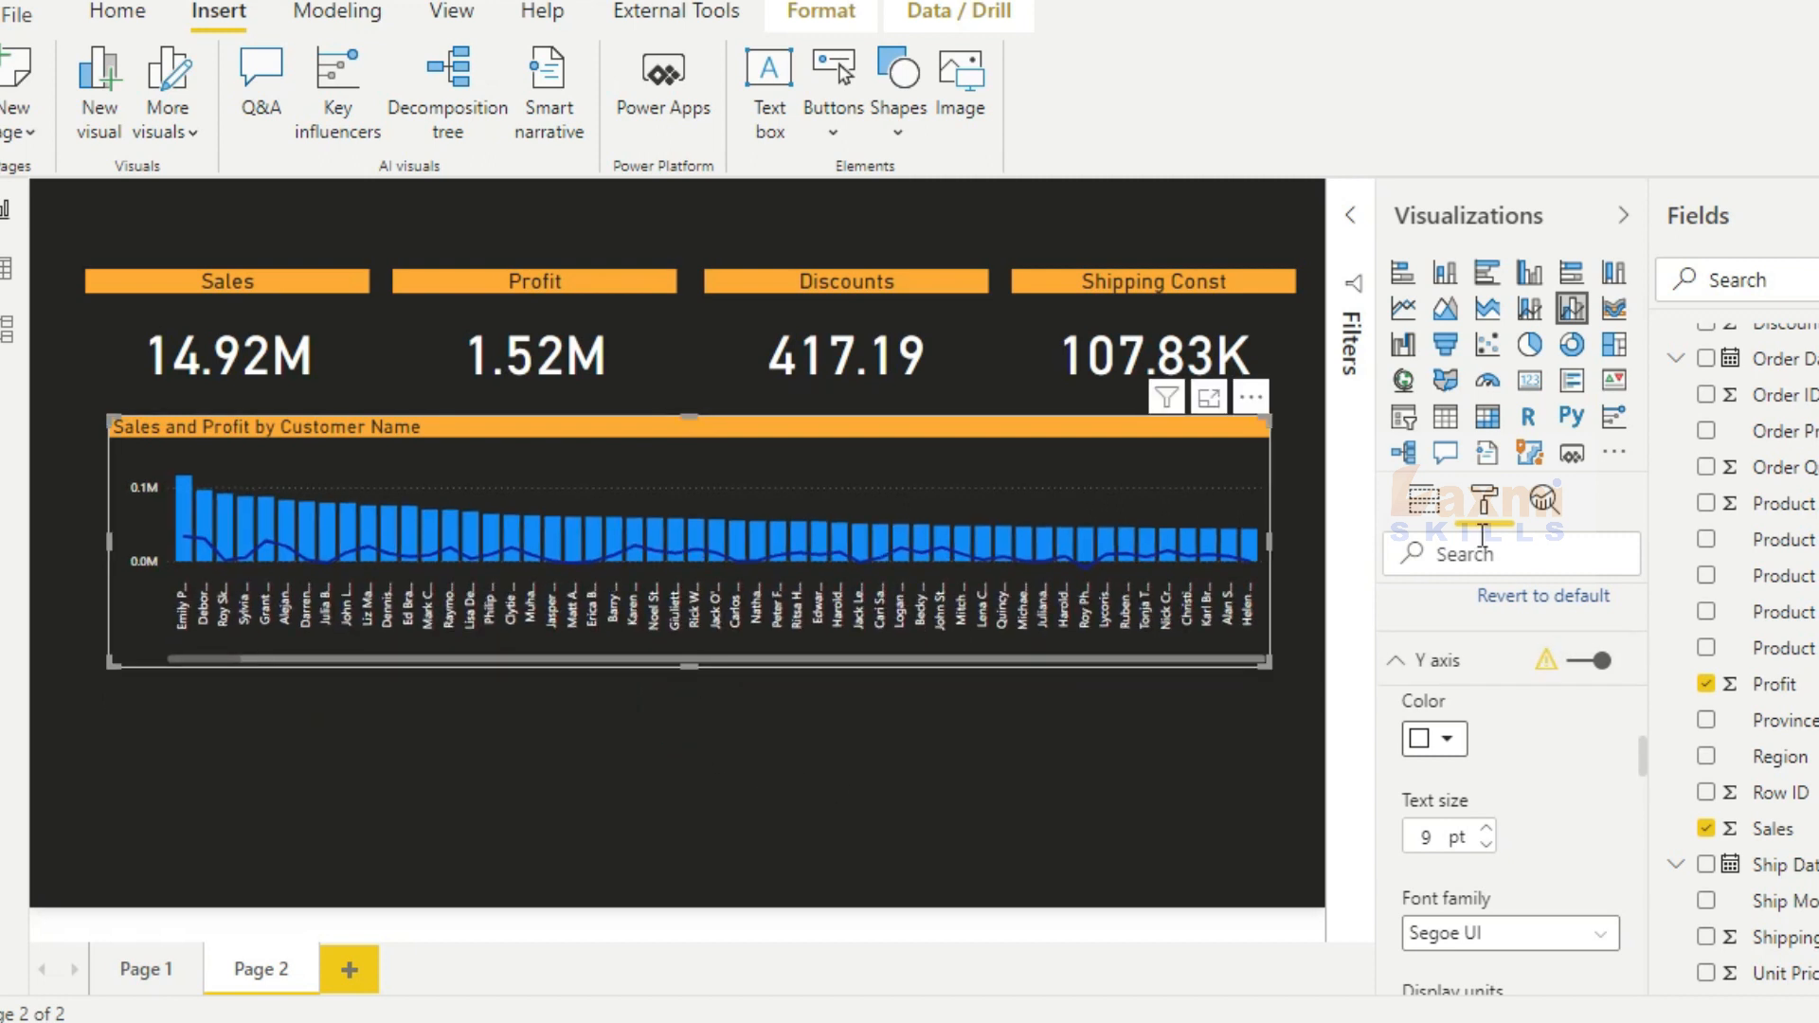
Change the default color of the combo chart's Sales columns to orange-red
scroll(1458, 702, "up", 5)
scroll(1457, 701, "down", 8)
scroll(1469, 725, "up", 10)
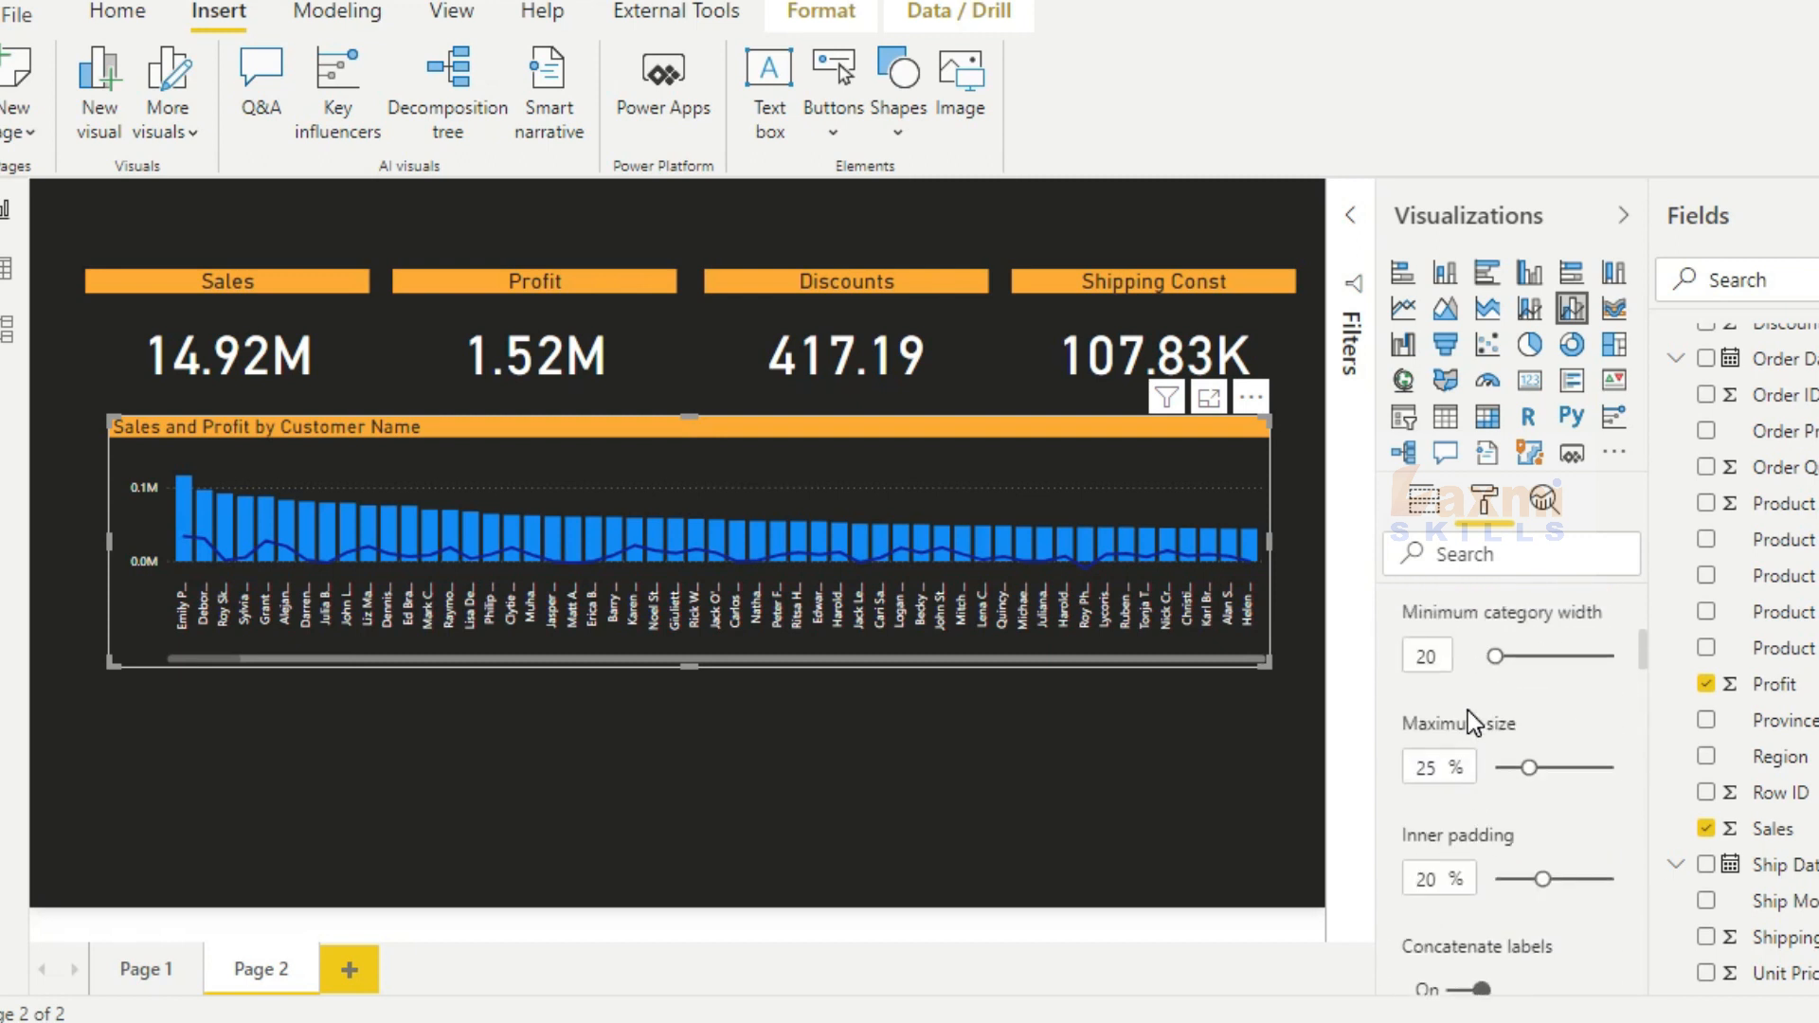
left_click(1464, 720)
left_click(1450, 777)
scroll(1450, 777, "down", 2)
left_click(1446, 681)
scroll(1448, 743, "down", 2)
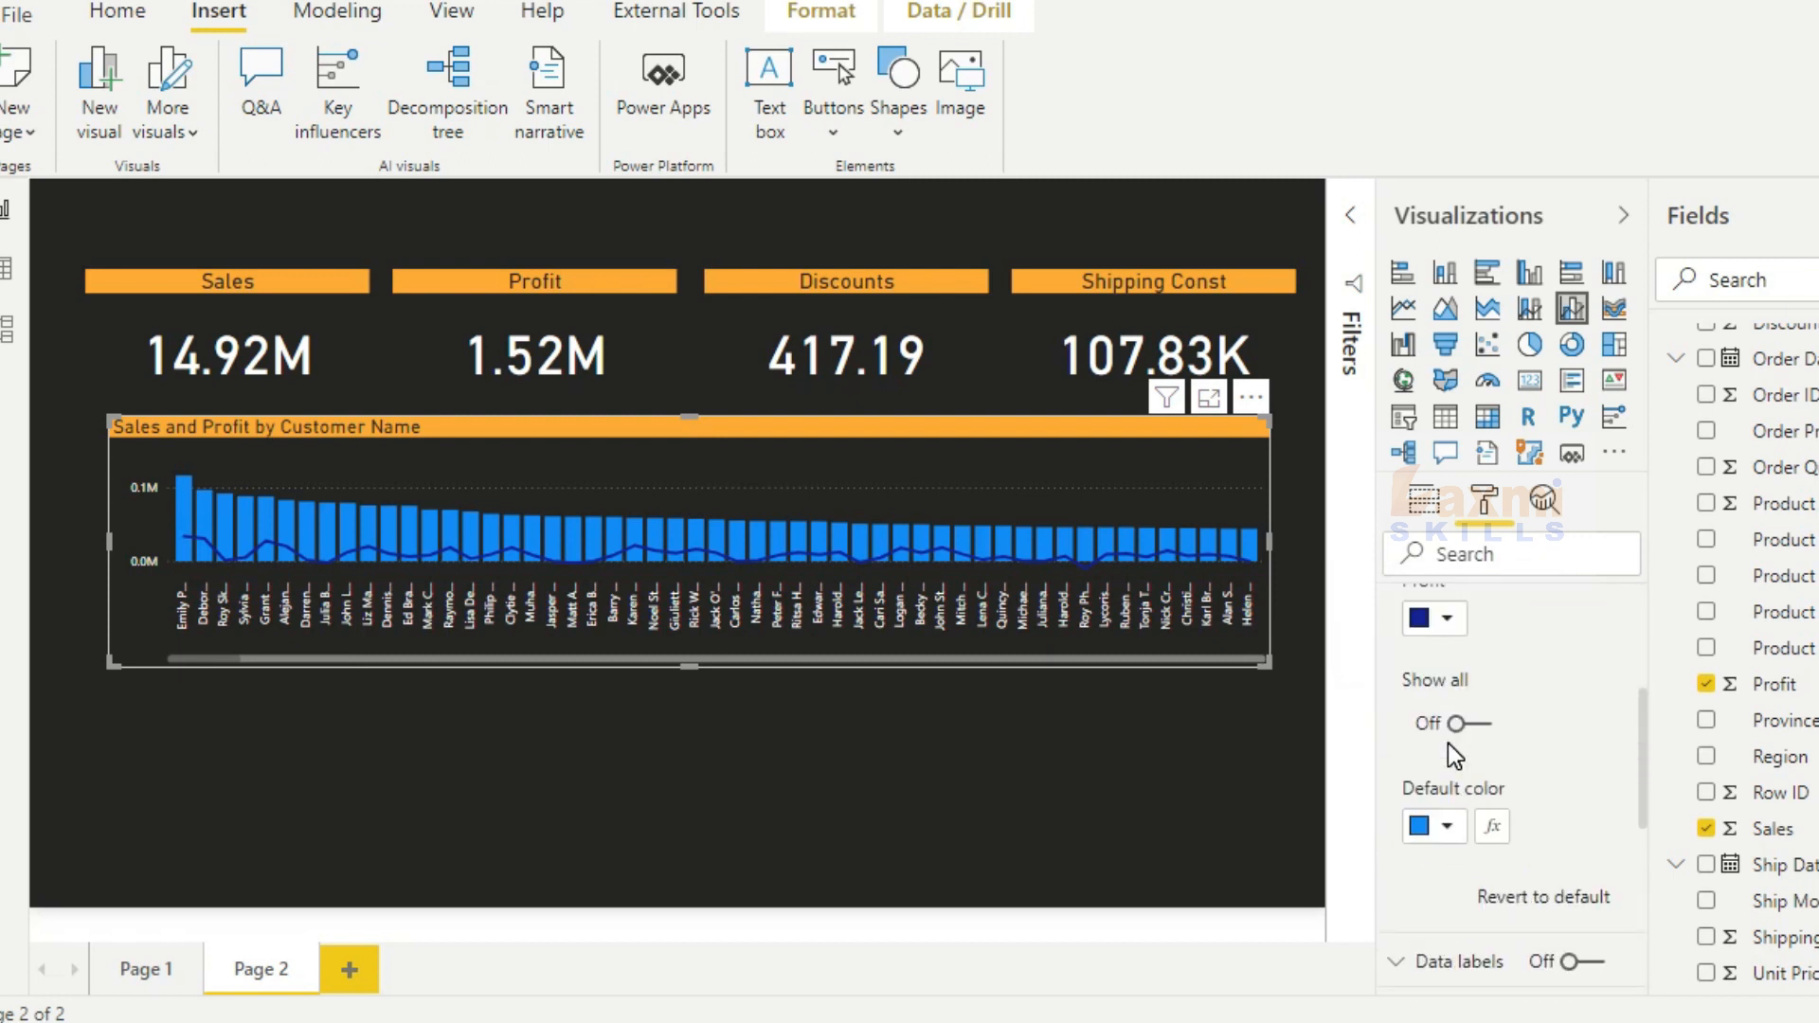
left_click(1446, 616)
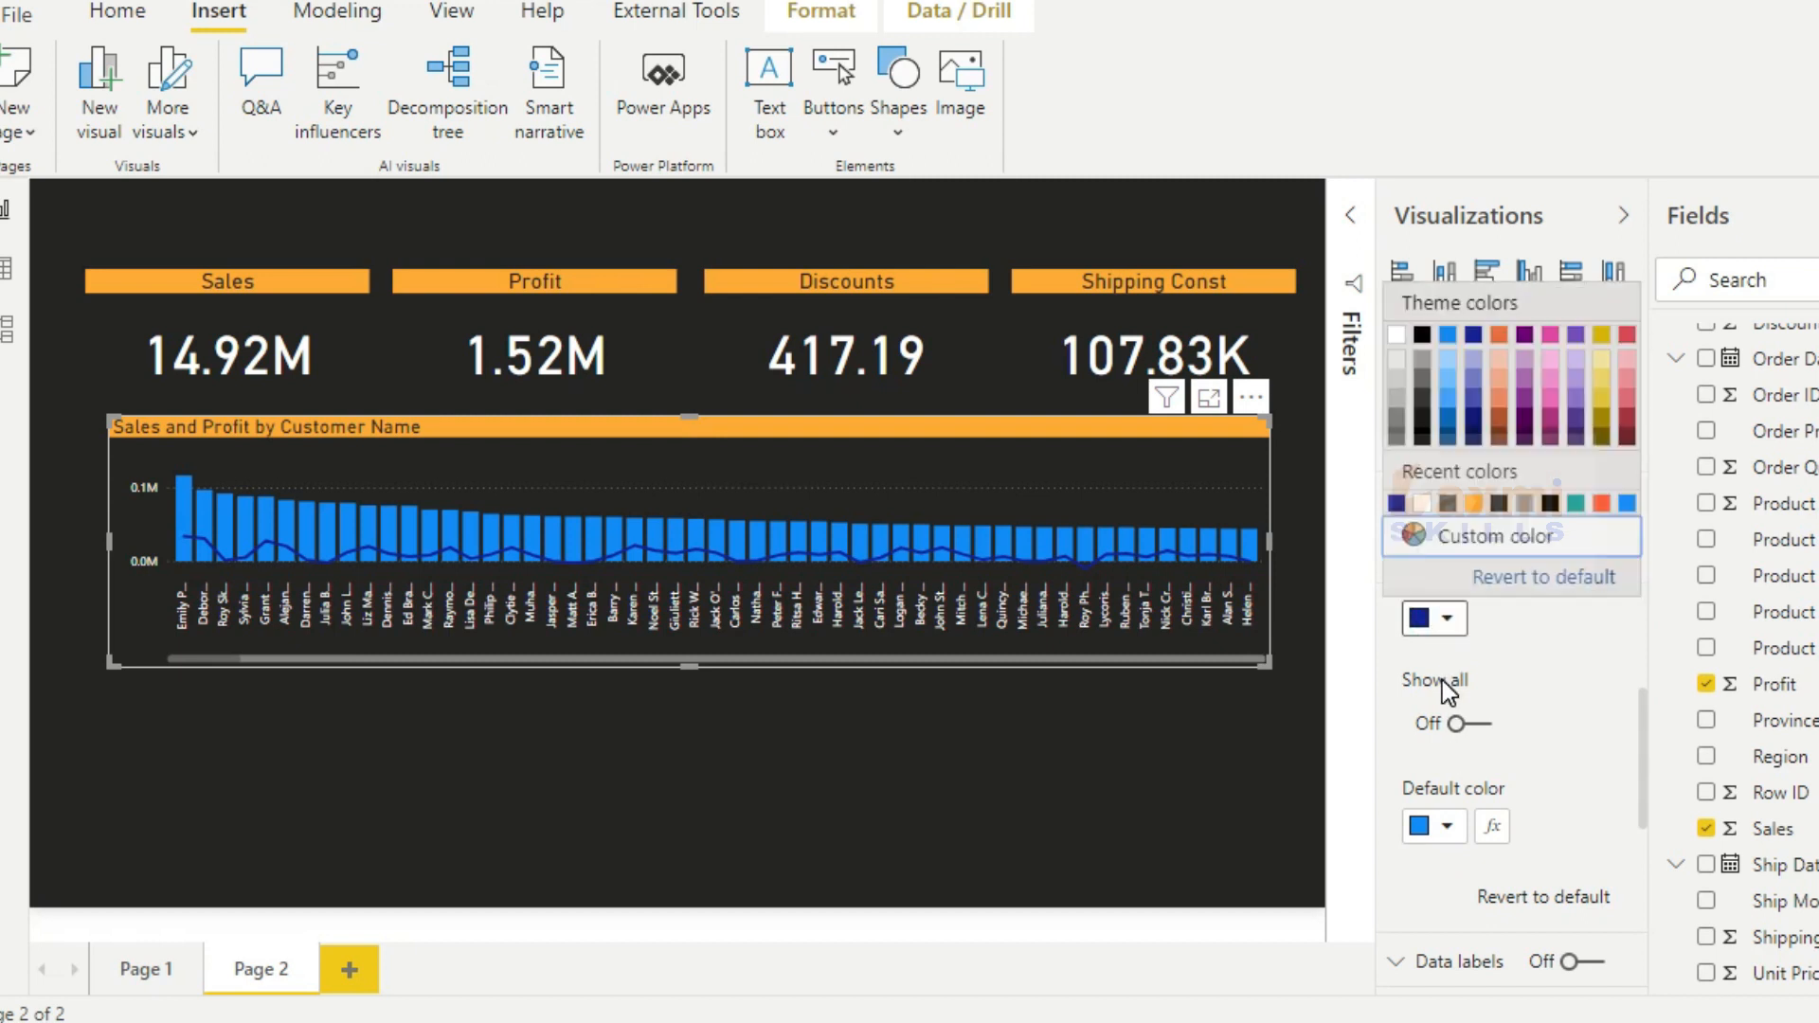
left_click(1438, 832)
left_click(1447, 832)
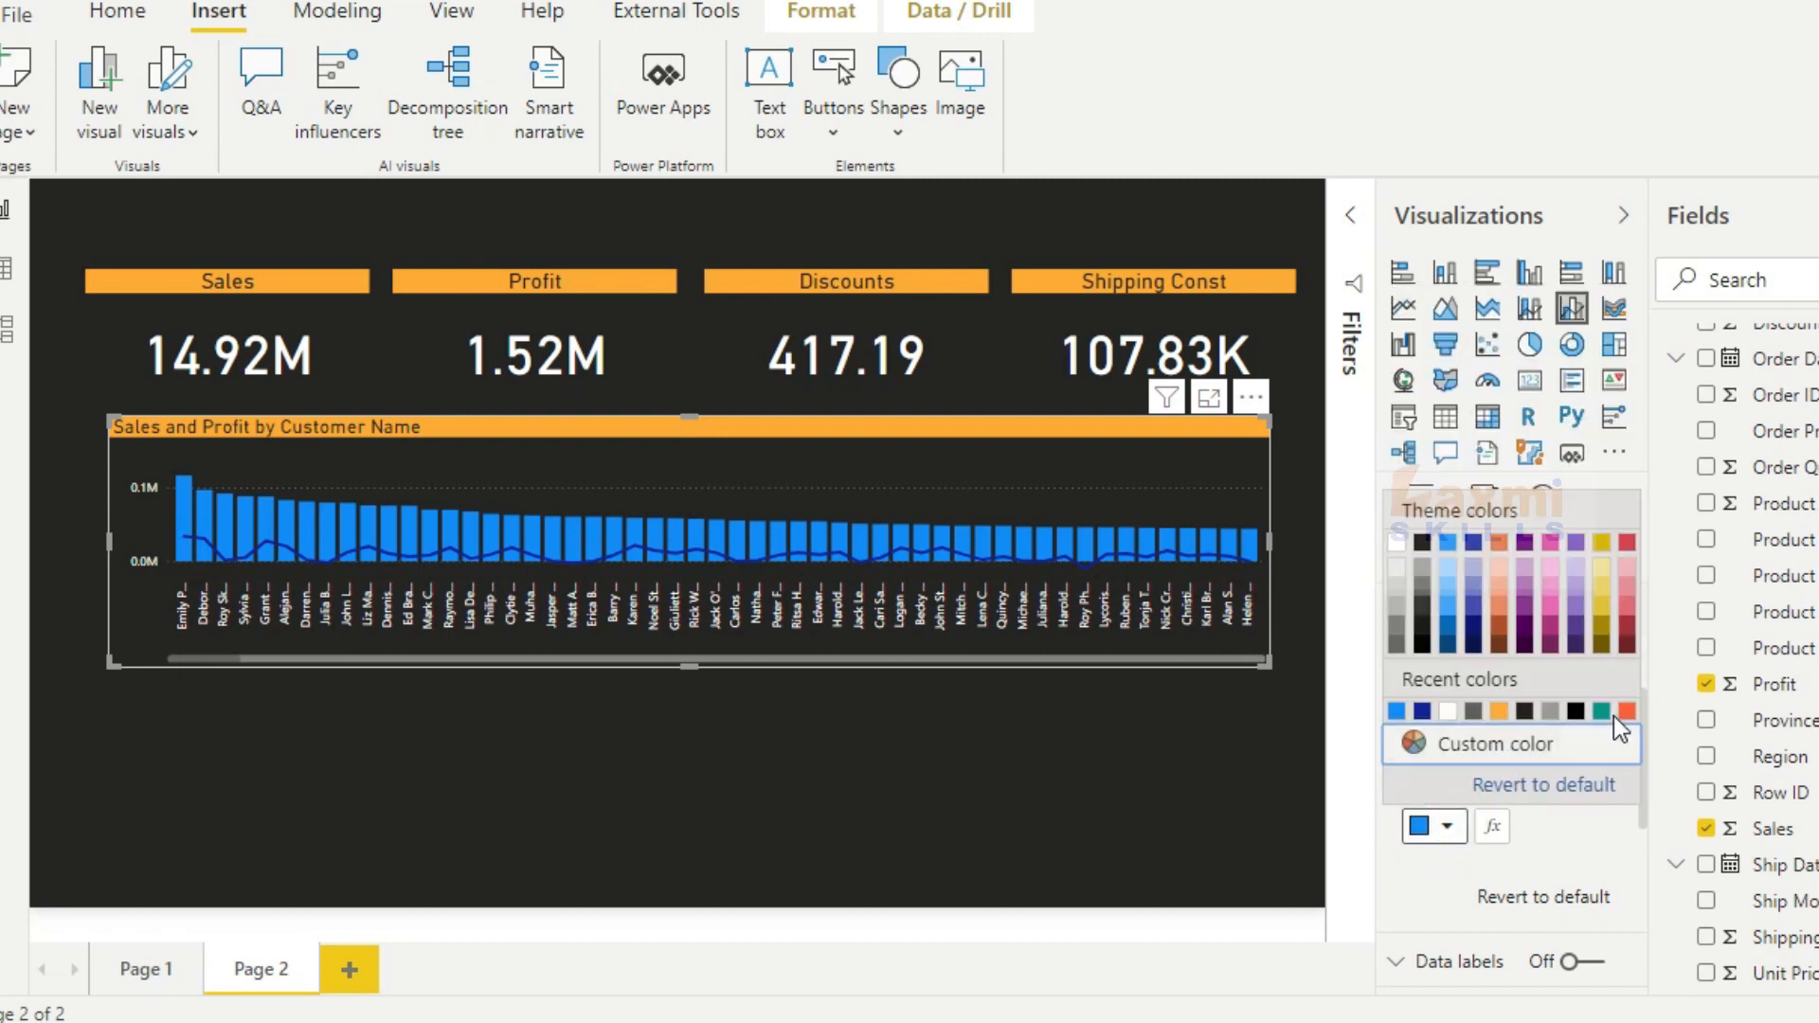
left_click(1625, 712)
Change the combo chart's Profit line color to teal
left_click(1441, 617)
left_click(1626, 504)
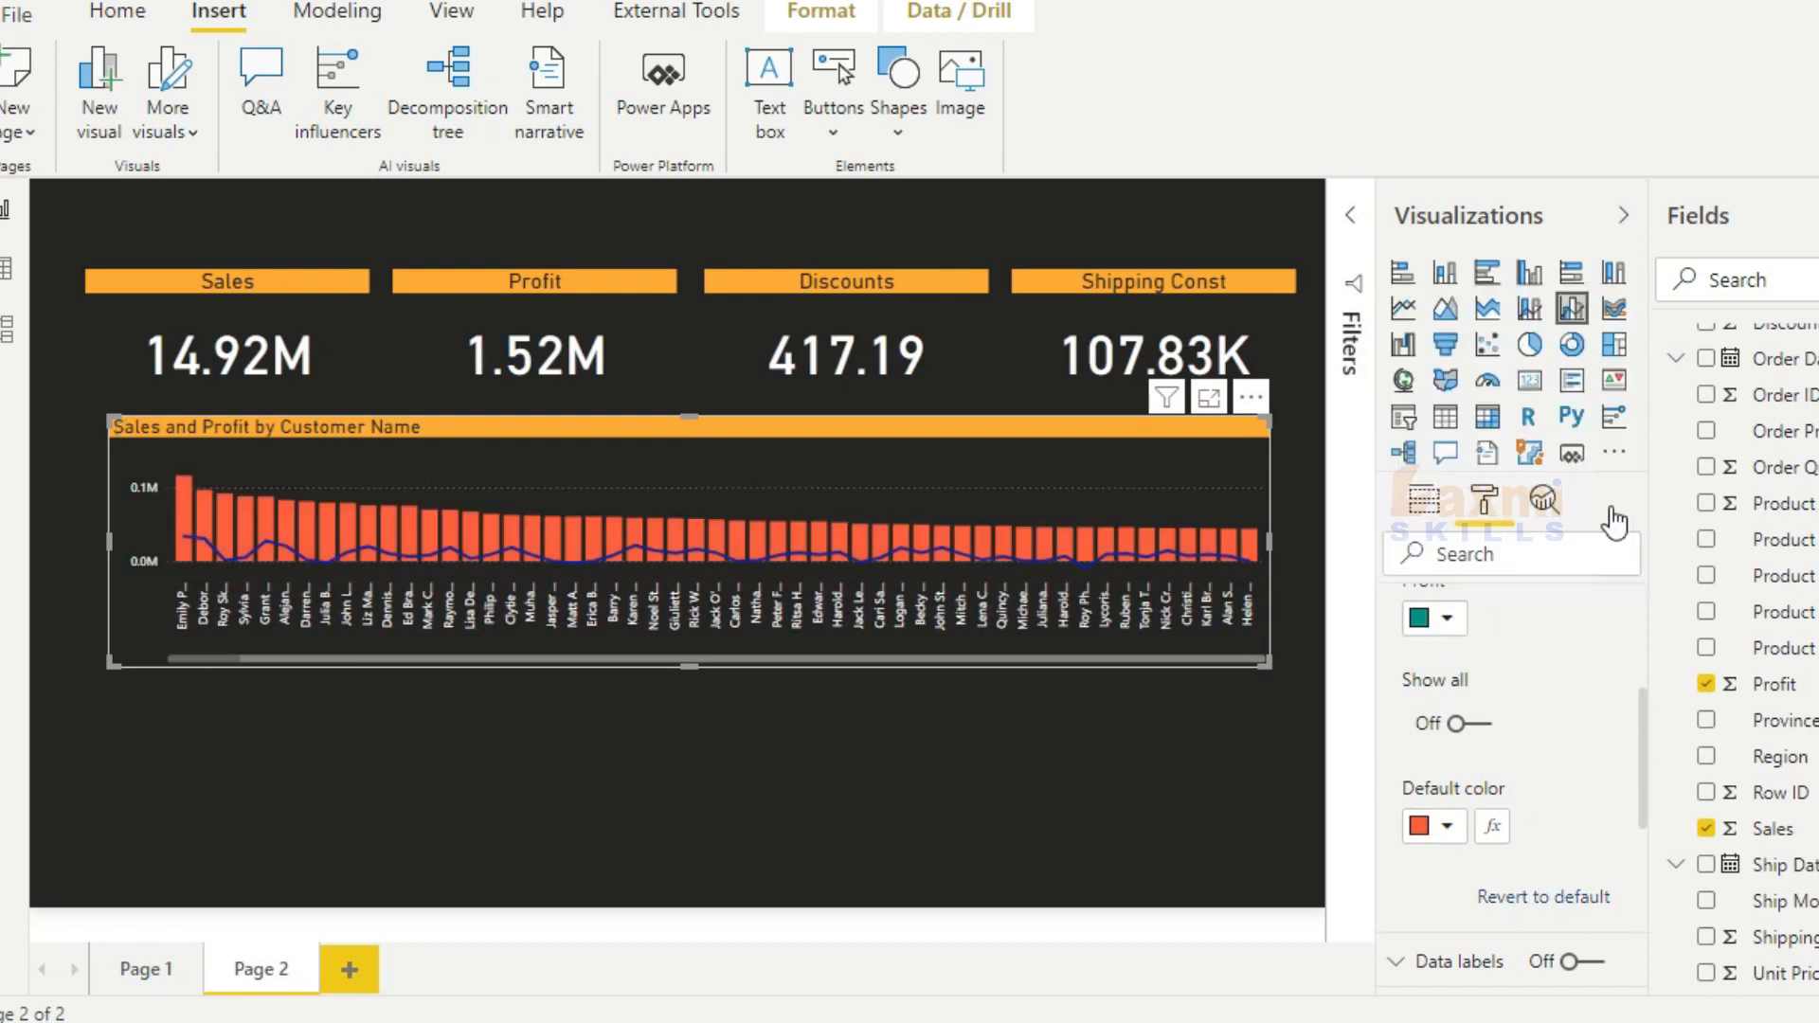
left_click(1240, 719)
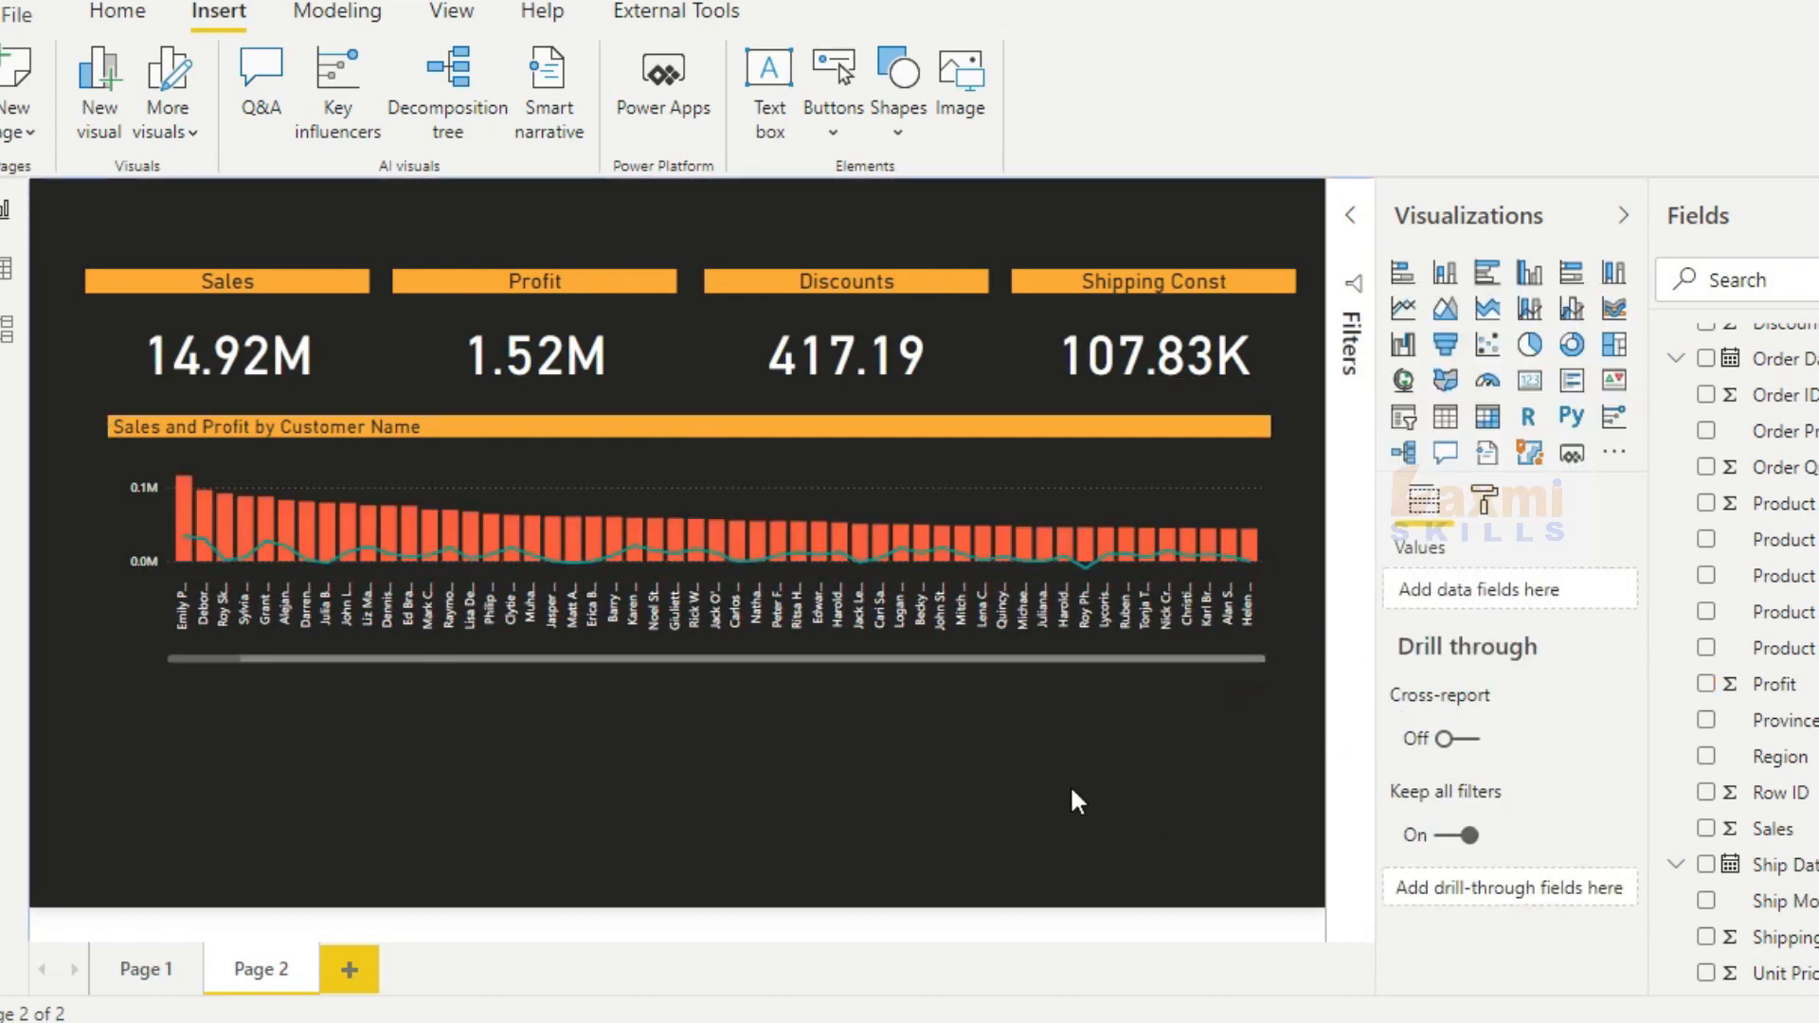
Insert a pie chart of Profit by Province below the combo chart, narrowed to about half the page width
left_click(1530, 345)
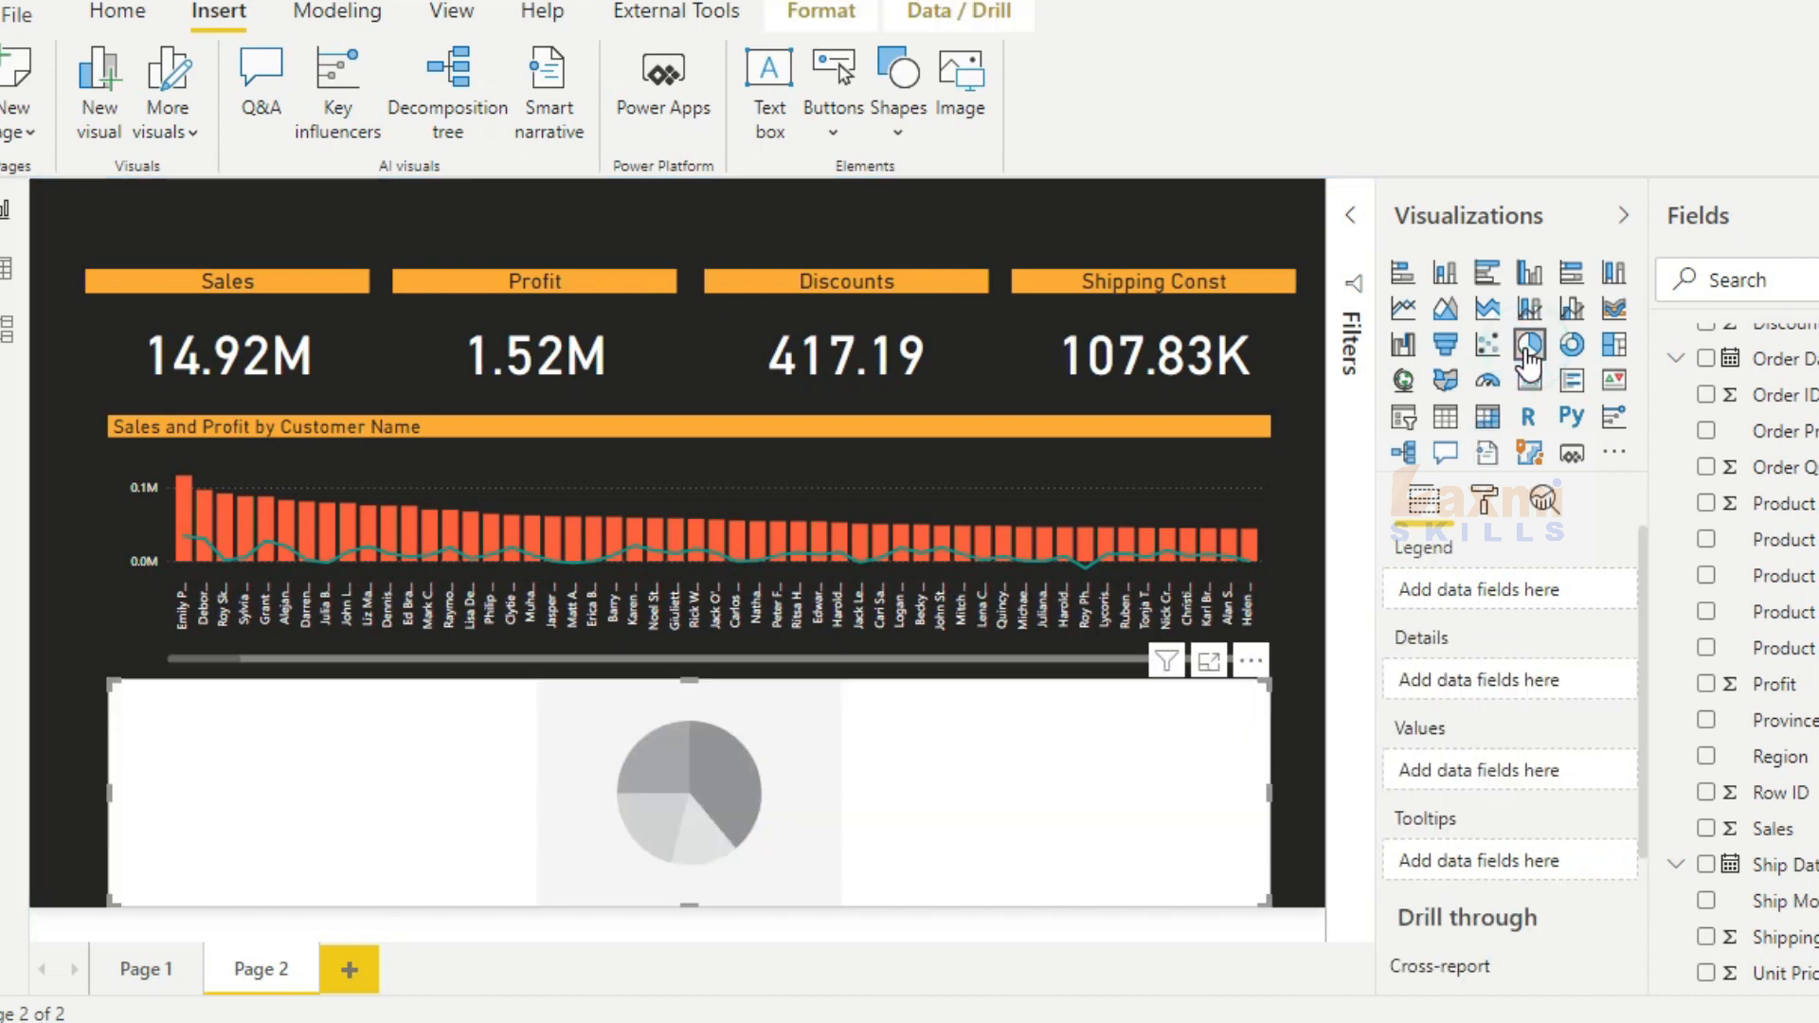
left_click_drag(1263, 902, 742, 881)
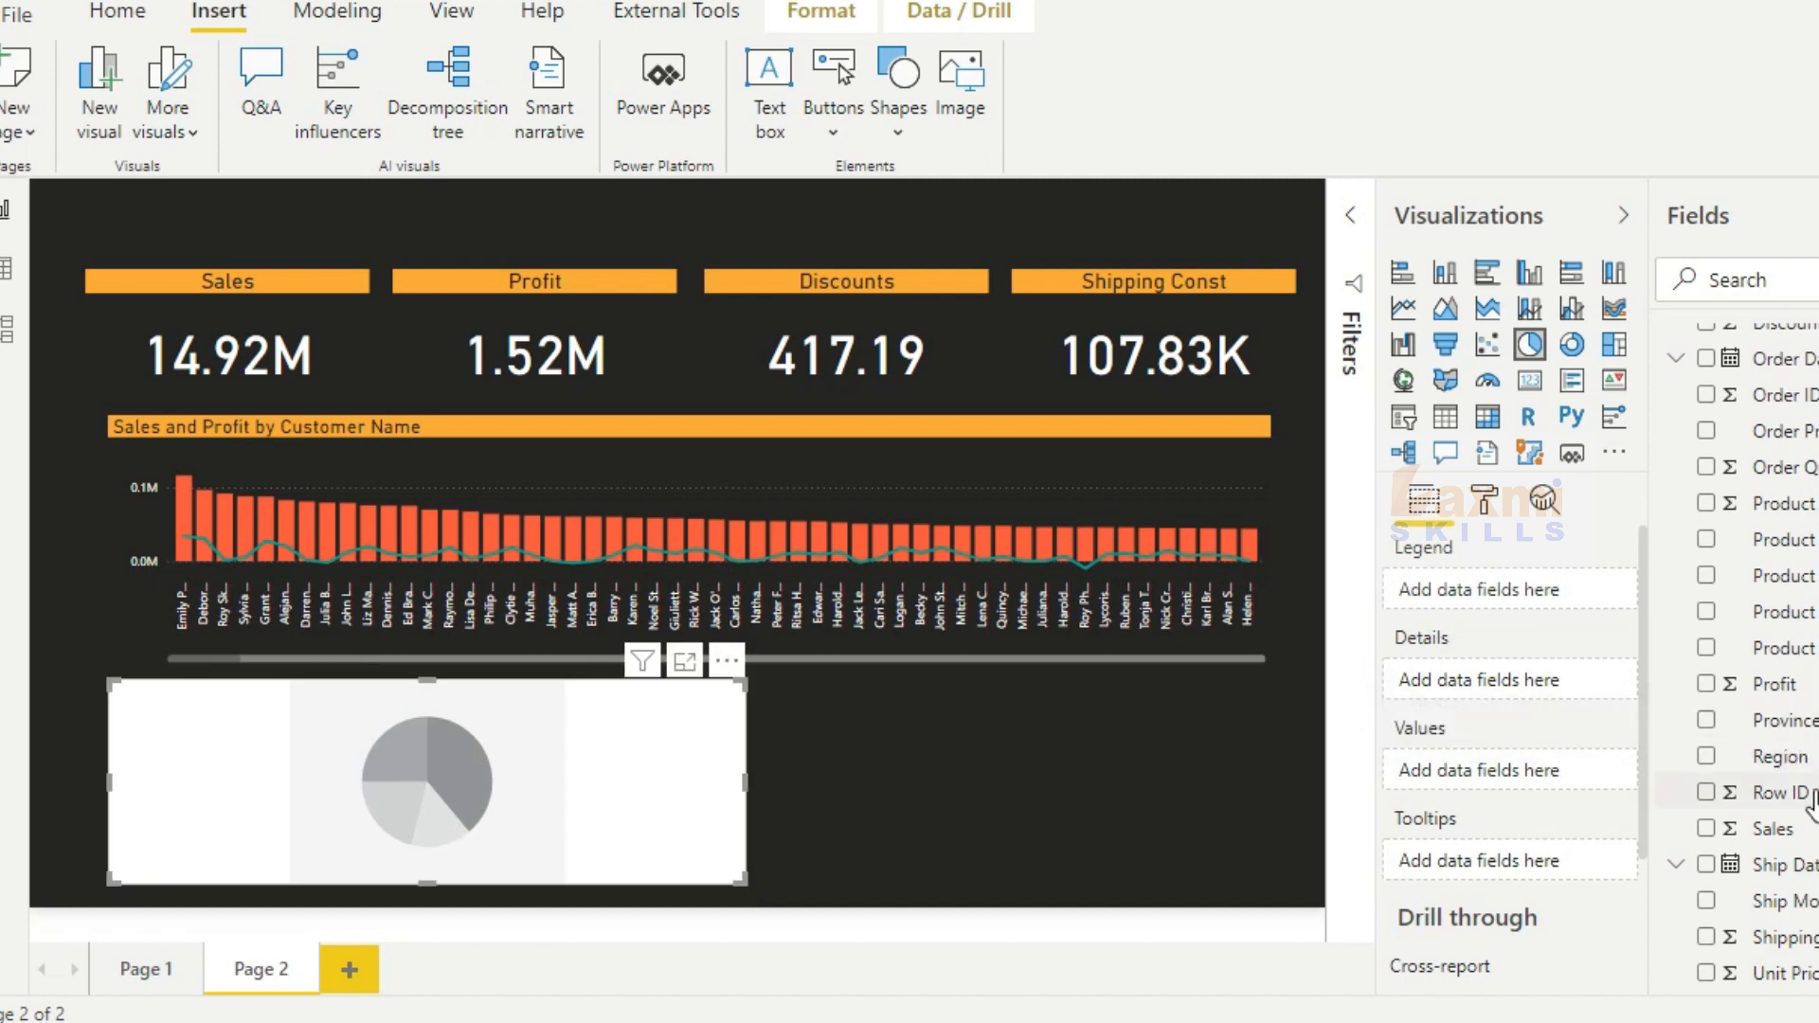
left_click(1708, 723)
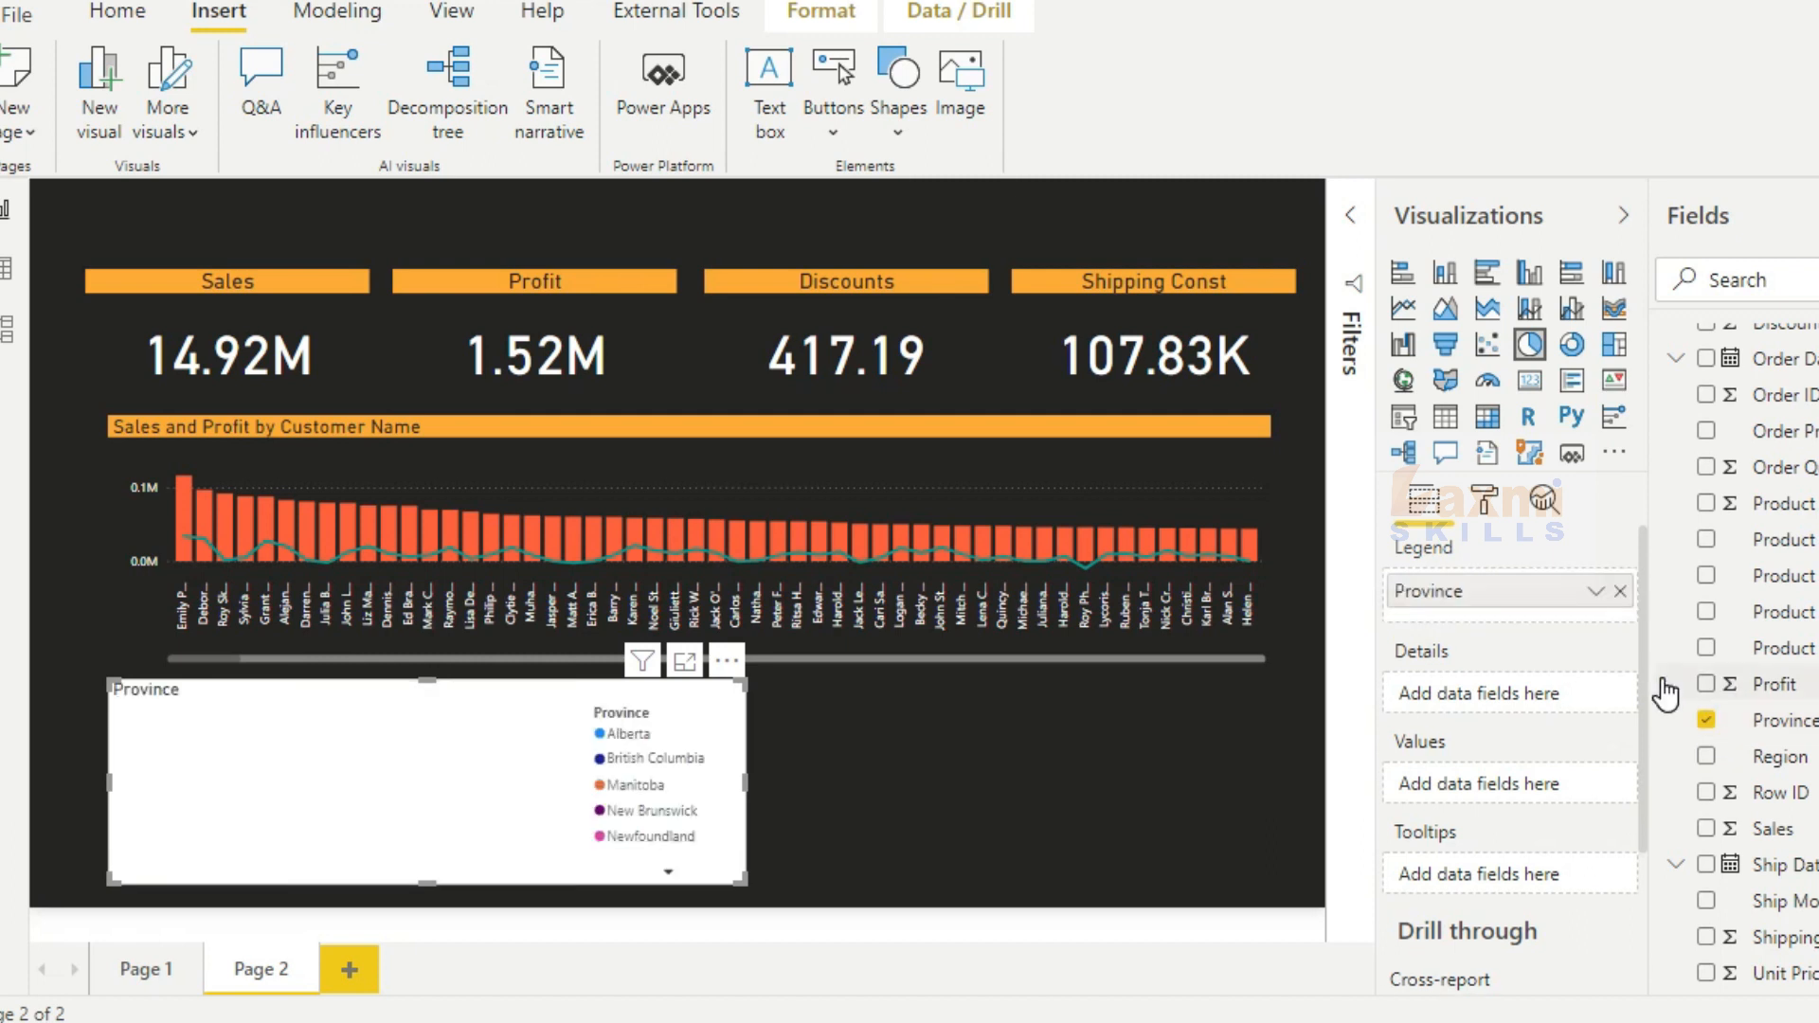
left_click(1706, 686)
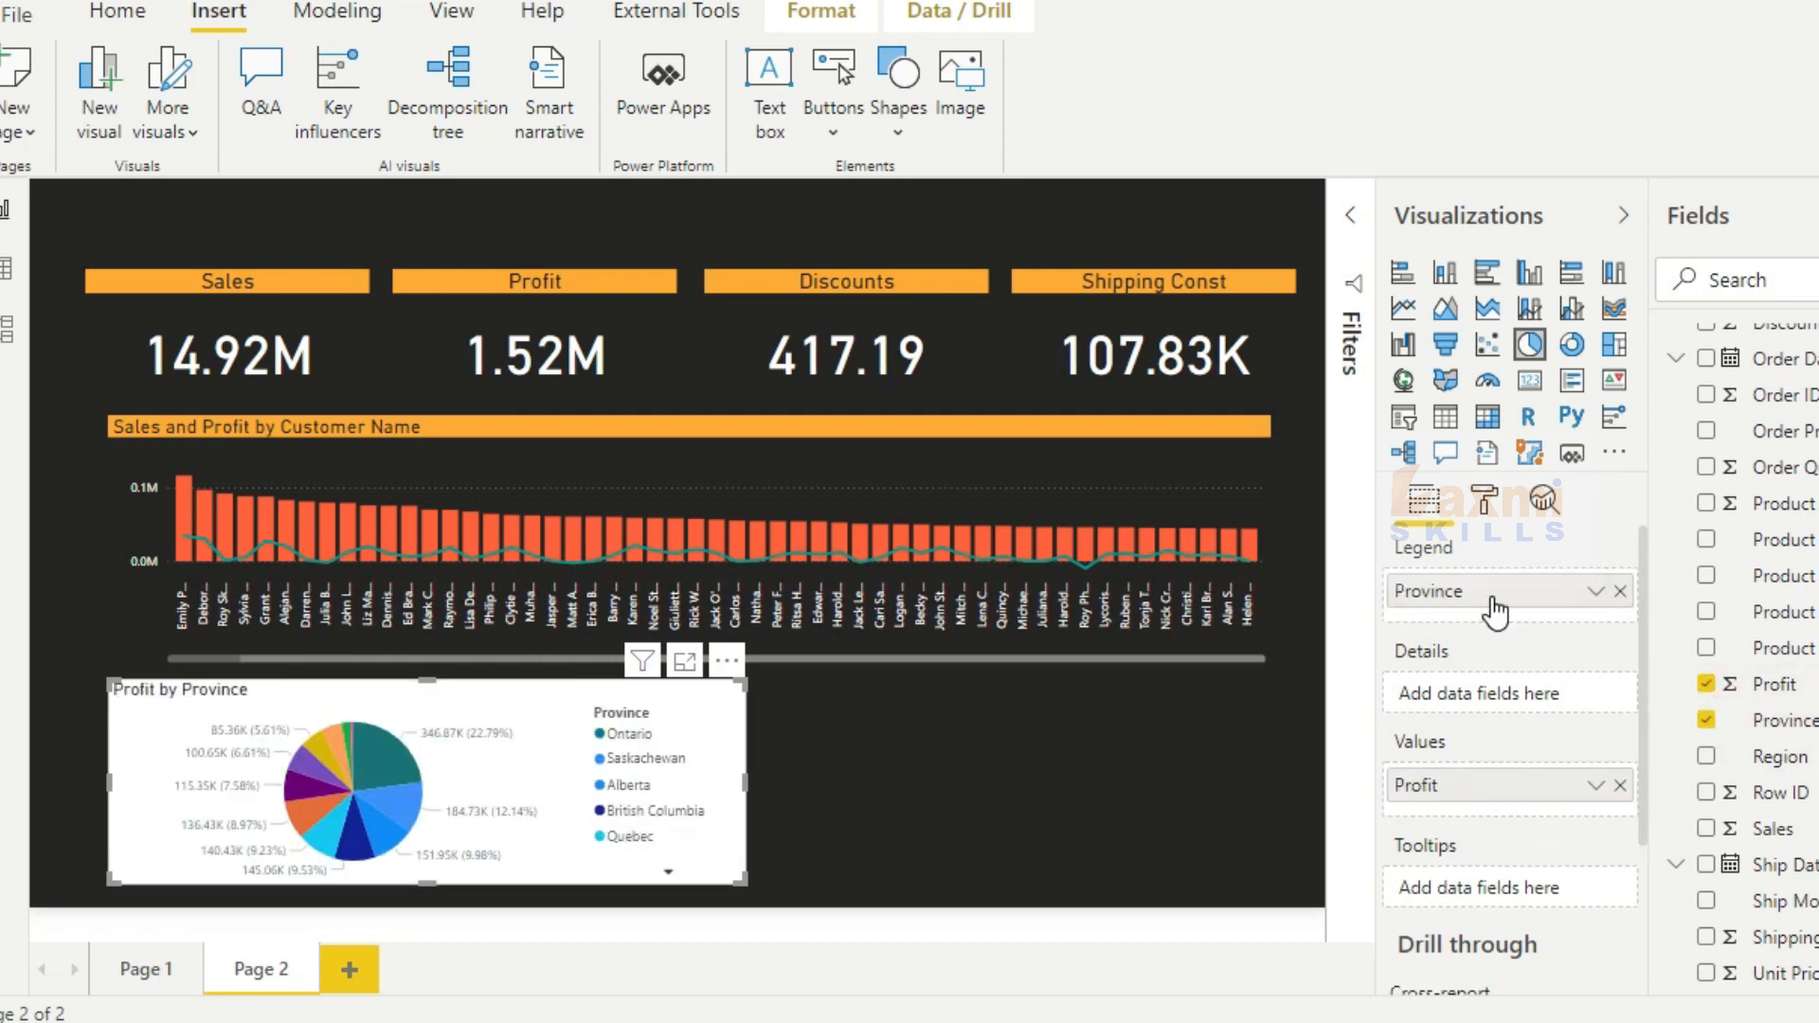
Turn off the legend of the Profit by Province pie chart
left_click(1484, 503)
left_click(1573, 667)
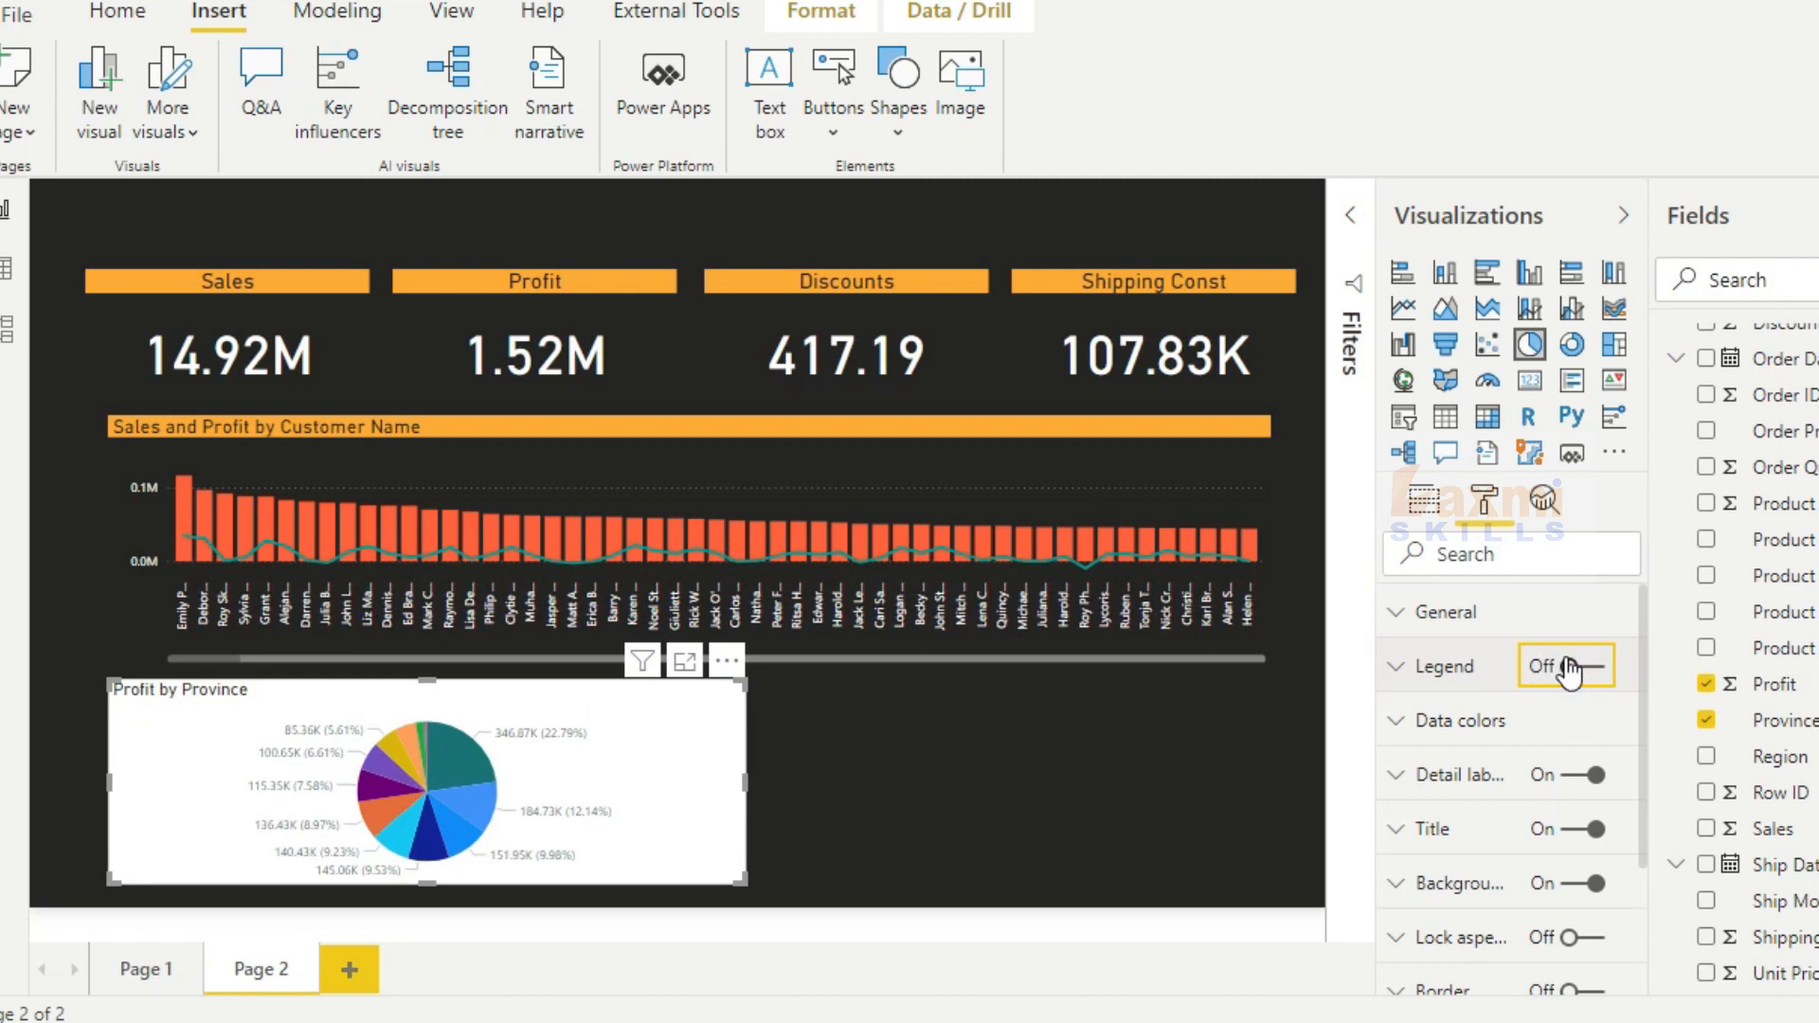
left_click(1441, 746)
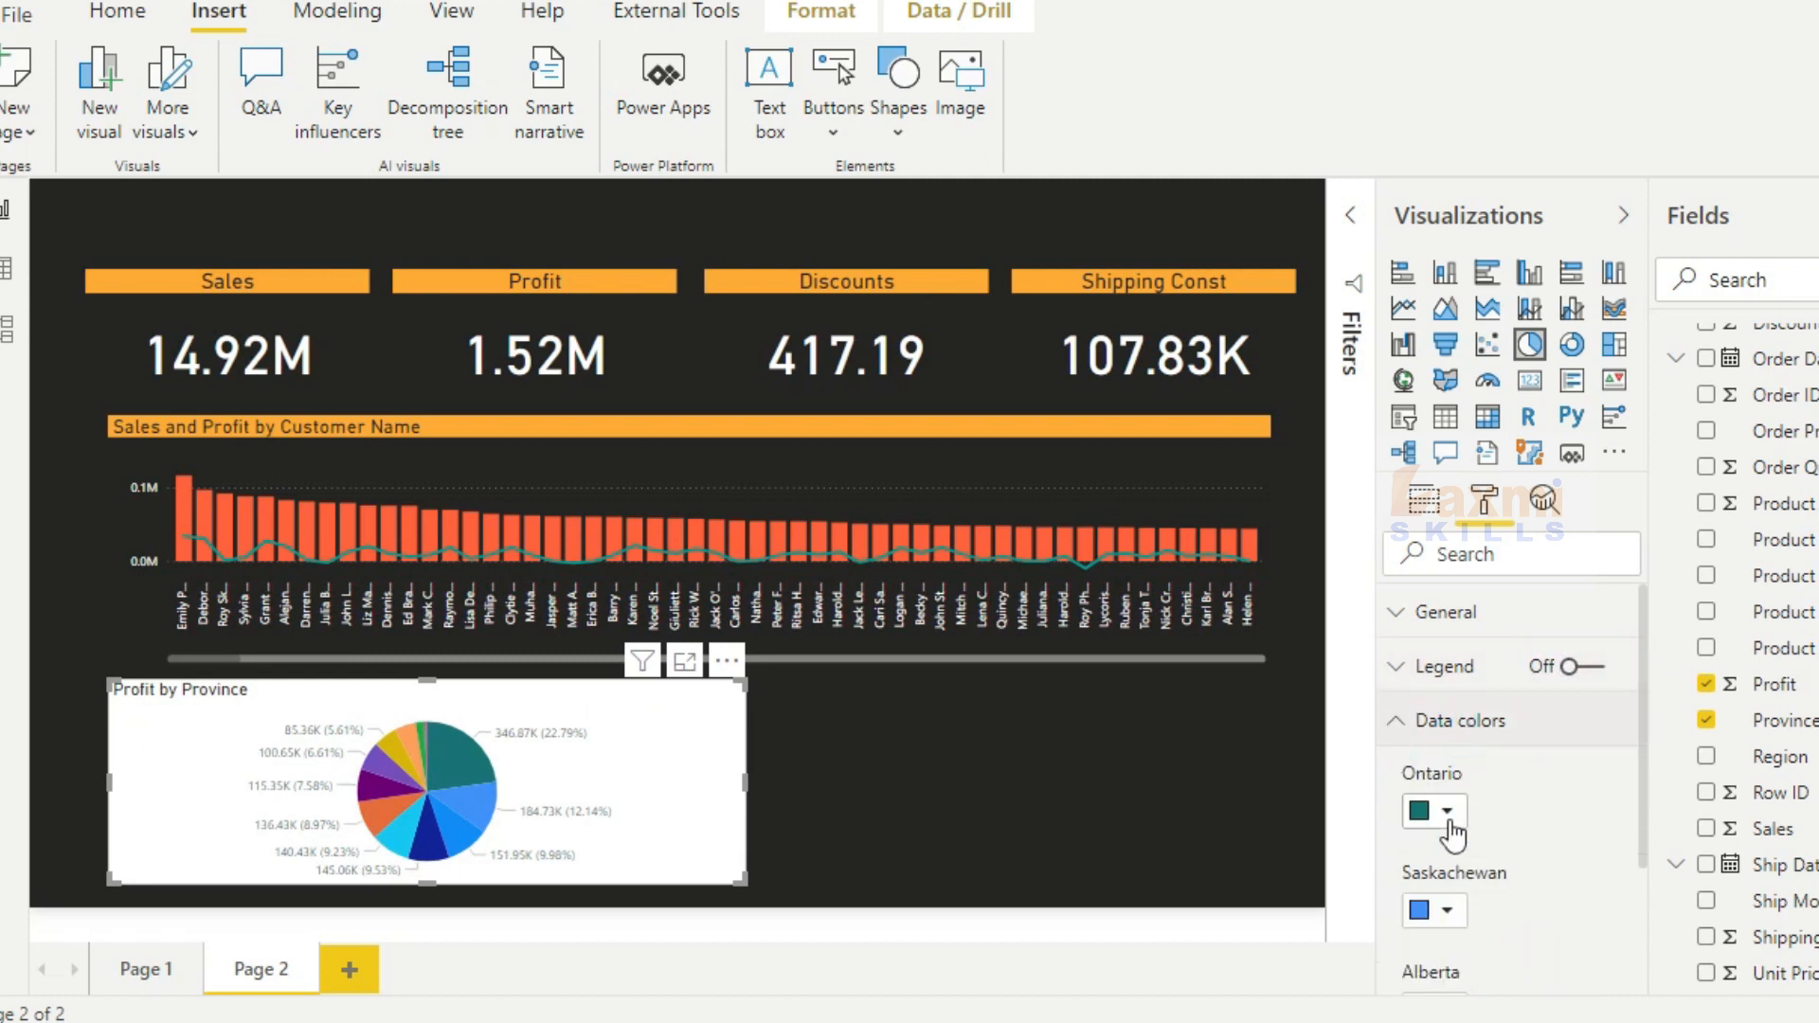
left_click(1428, 730)
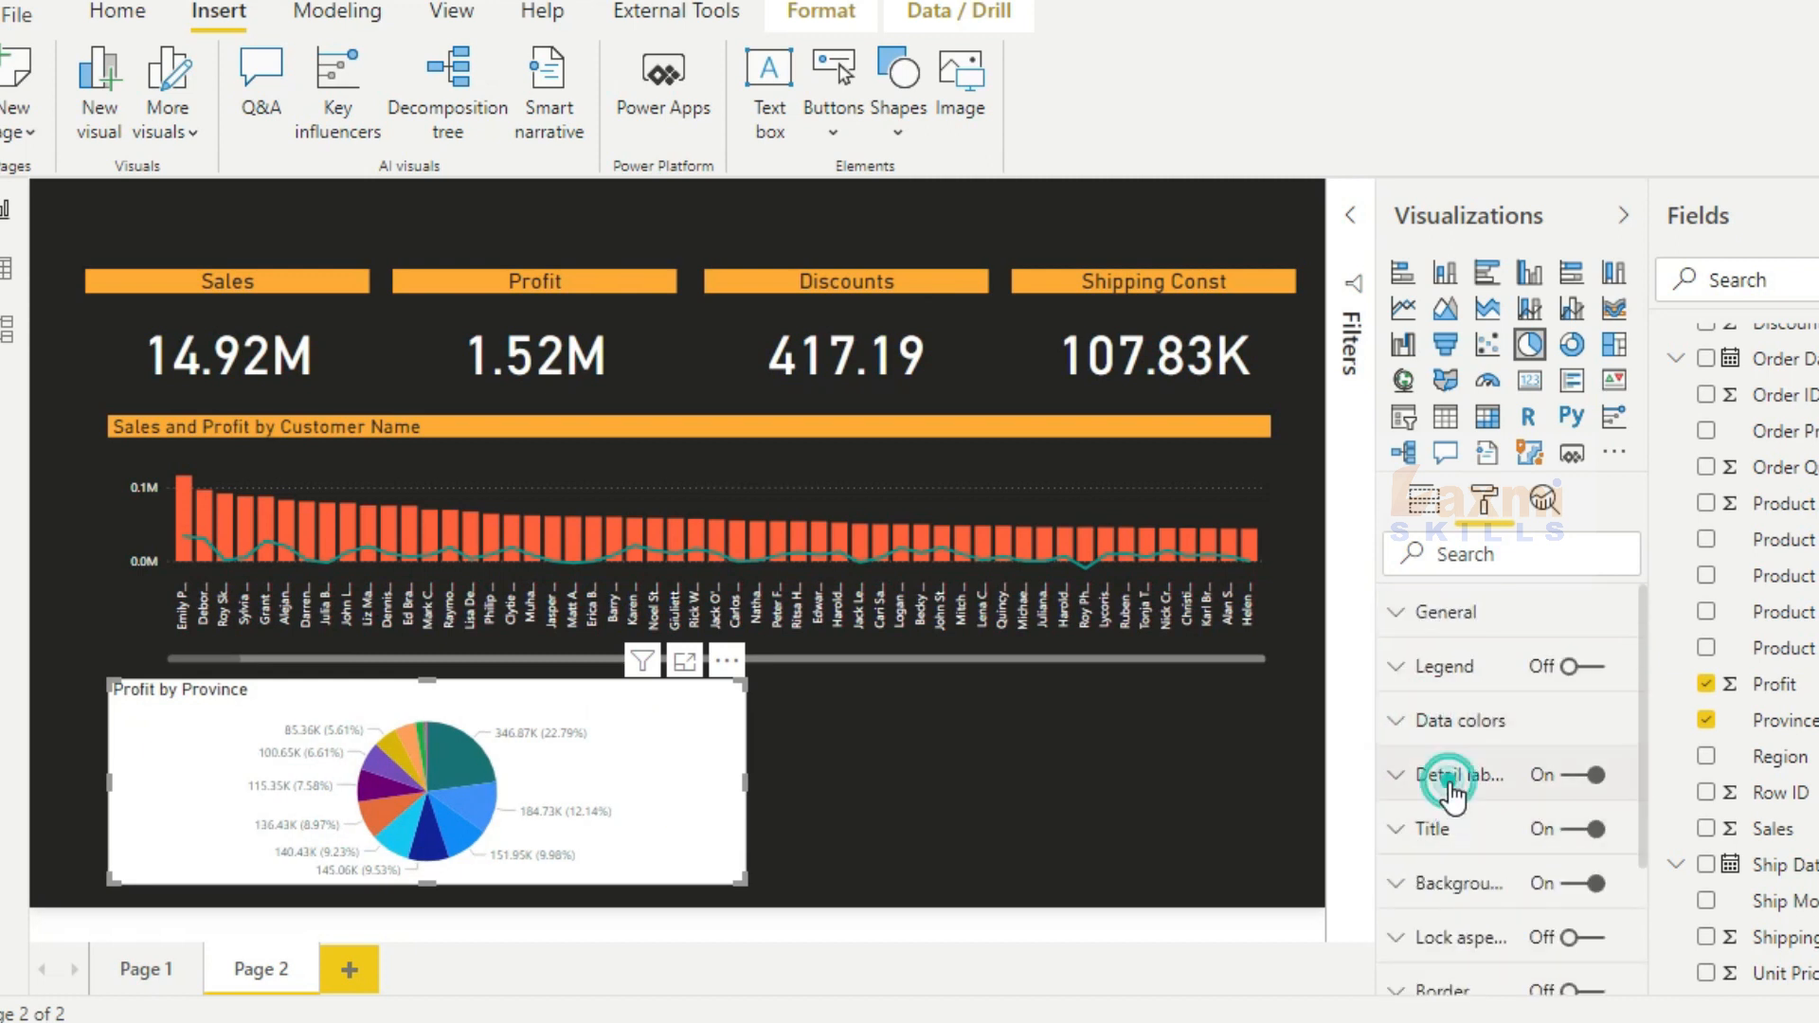
Set the Profit by Province pie's detail label color to white and turn off its background
left_click(1450, 788)
left_click(1439, 807)
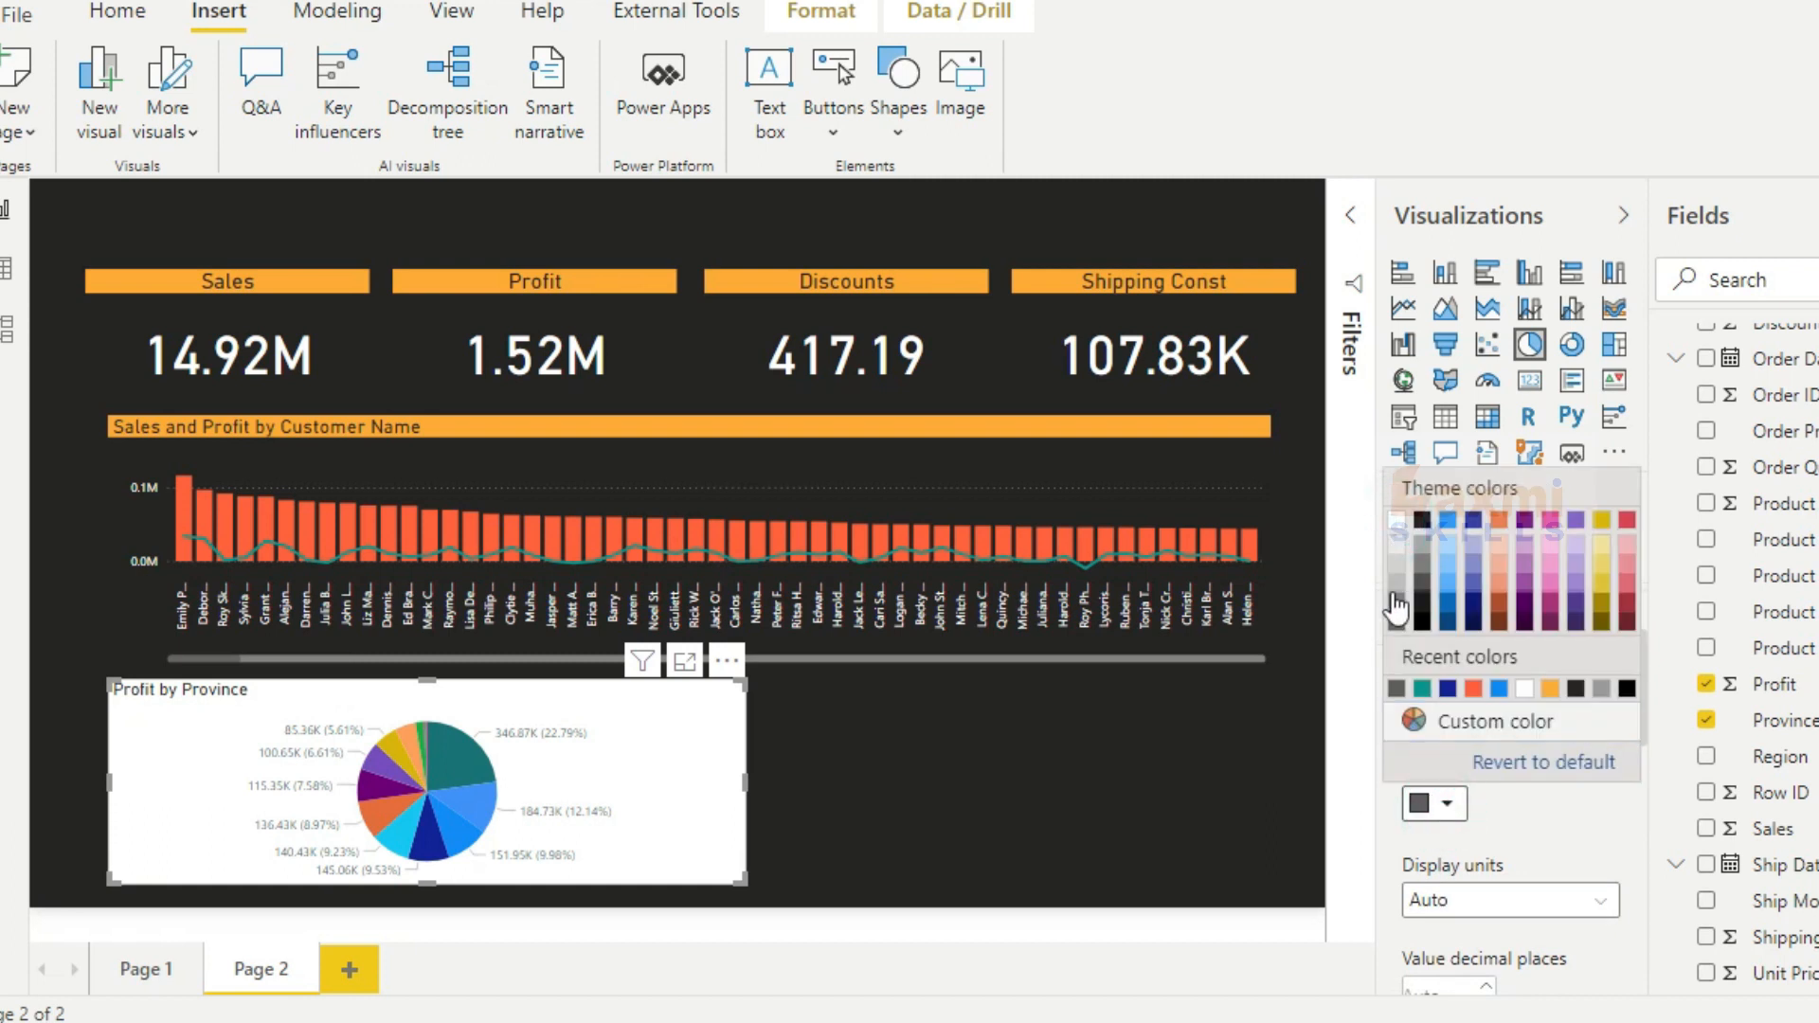
left_click(1395, 571)
left_click(1417, 630)
scroll(1421, 759, "down", 1)
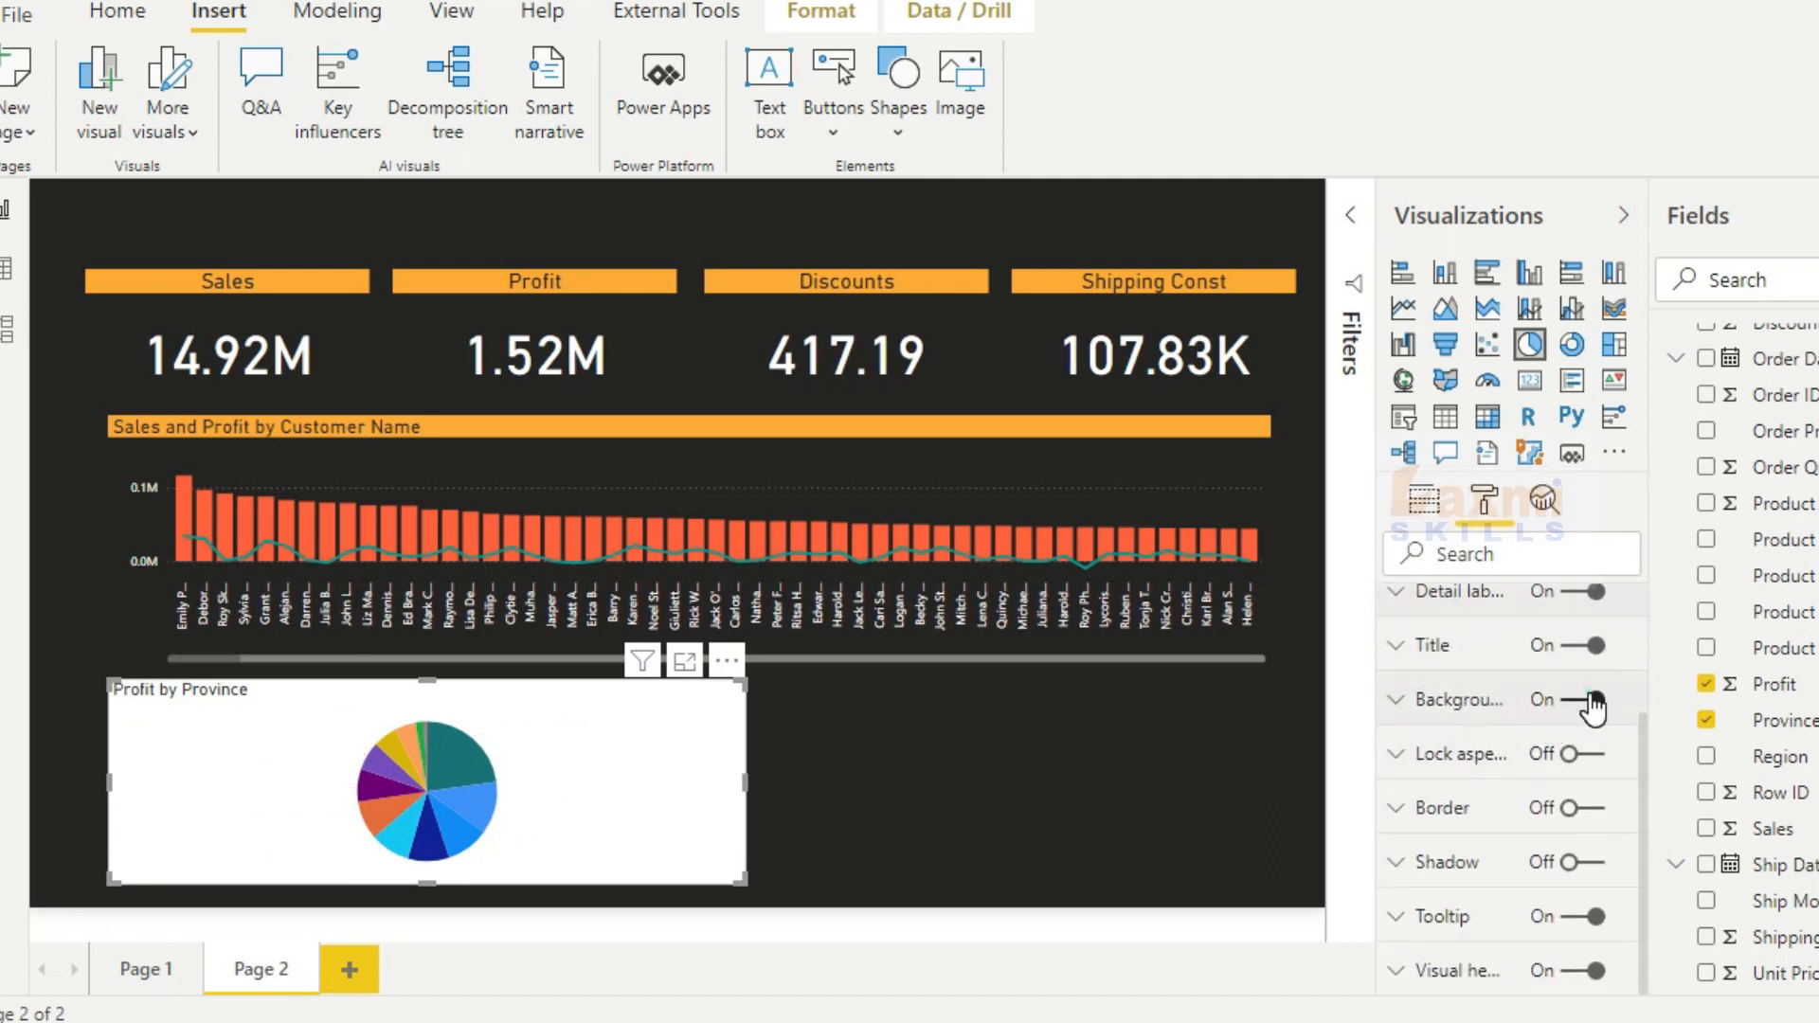
left_click(1595, 701)
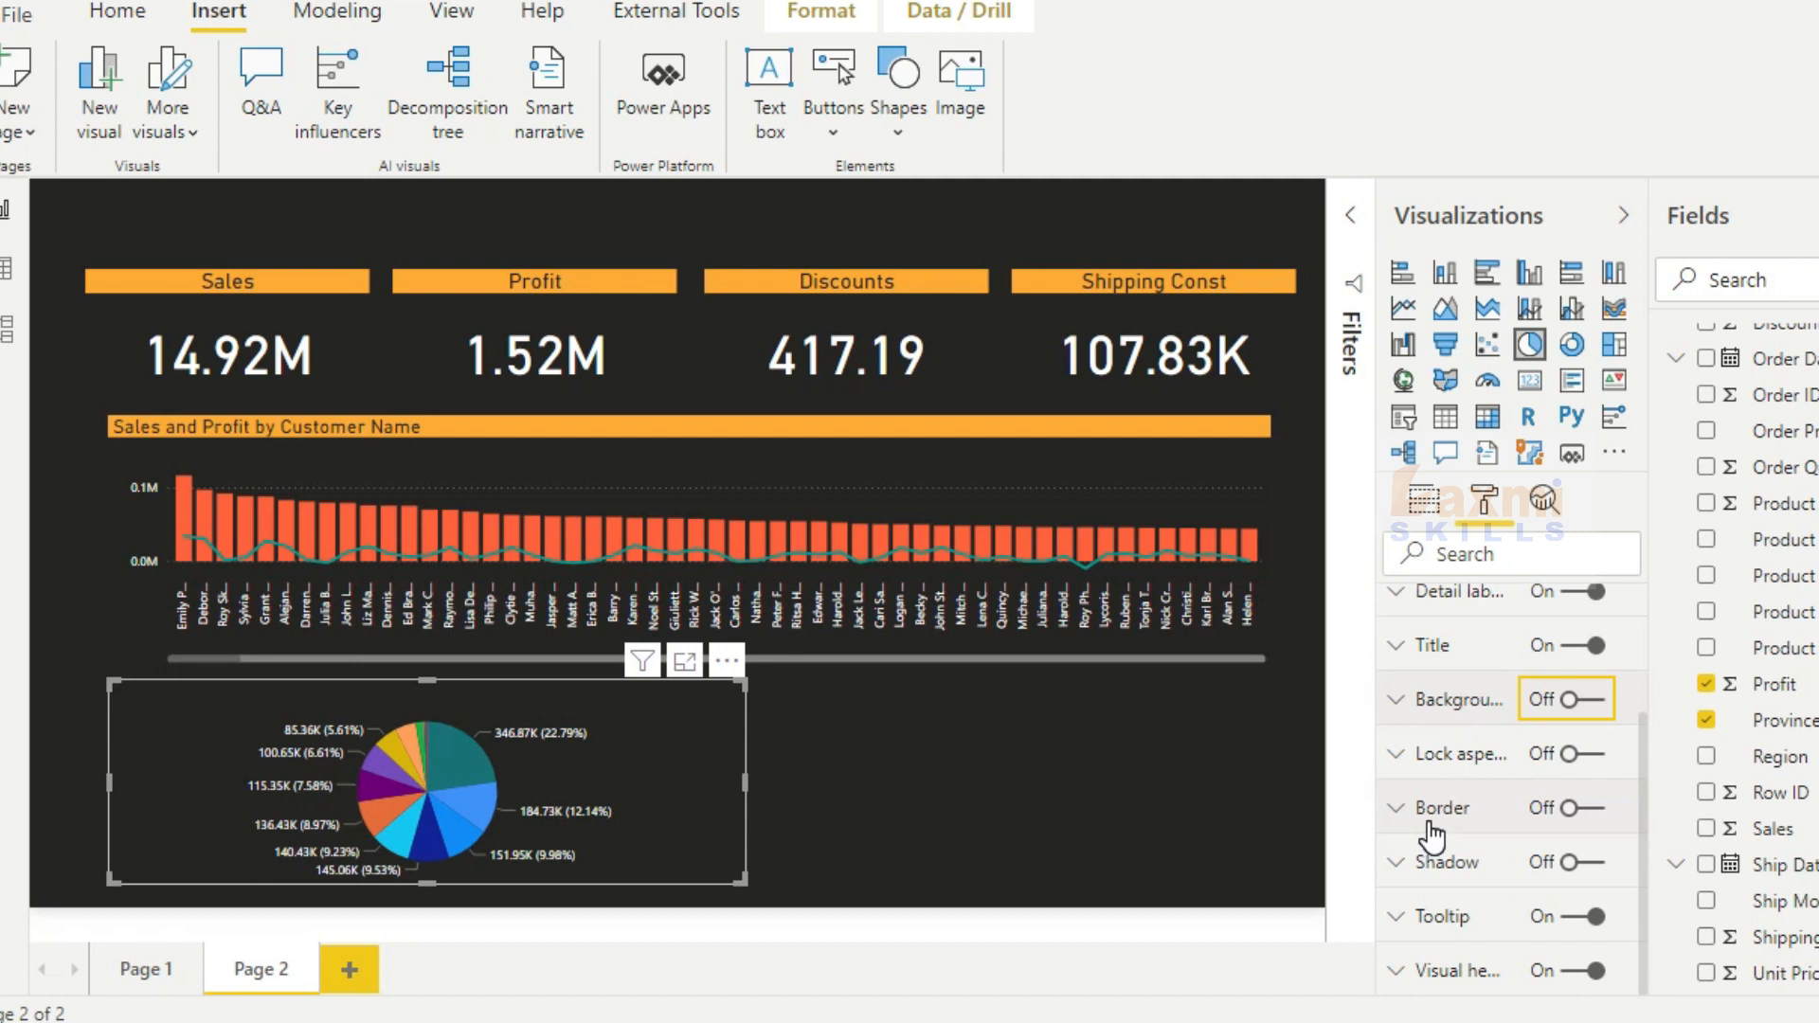
Give the Profit by Province pie's title an orange background and a text size of 16 pt
scroll(1459, 758, "up", 2)
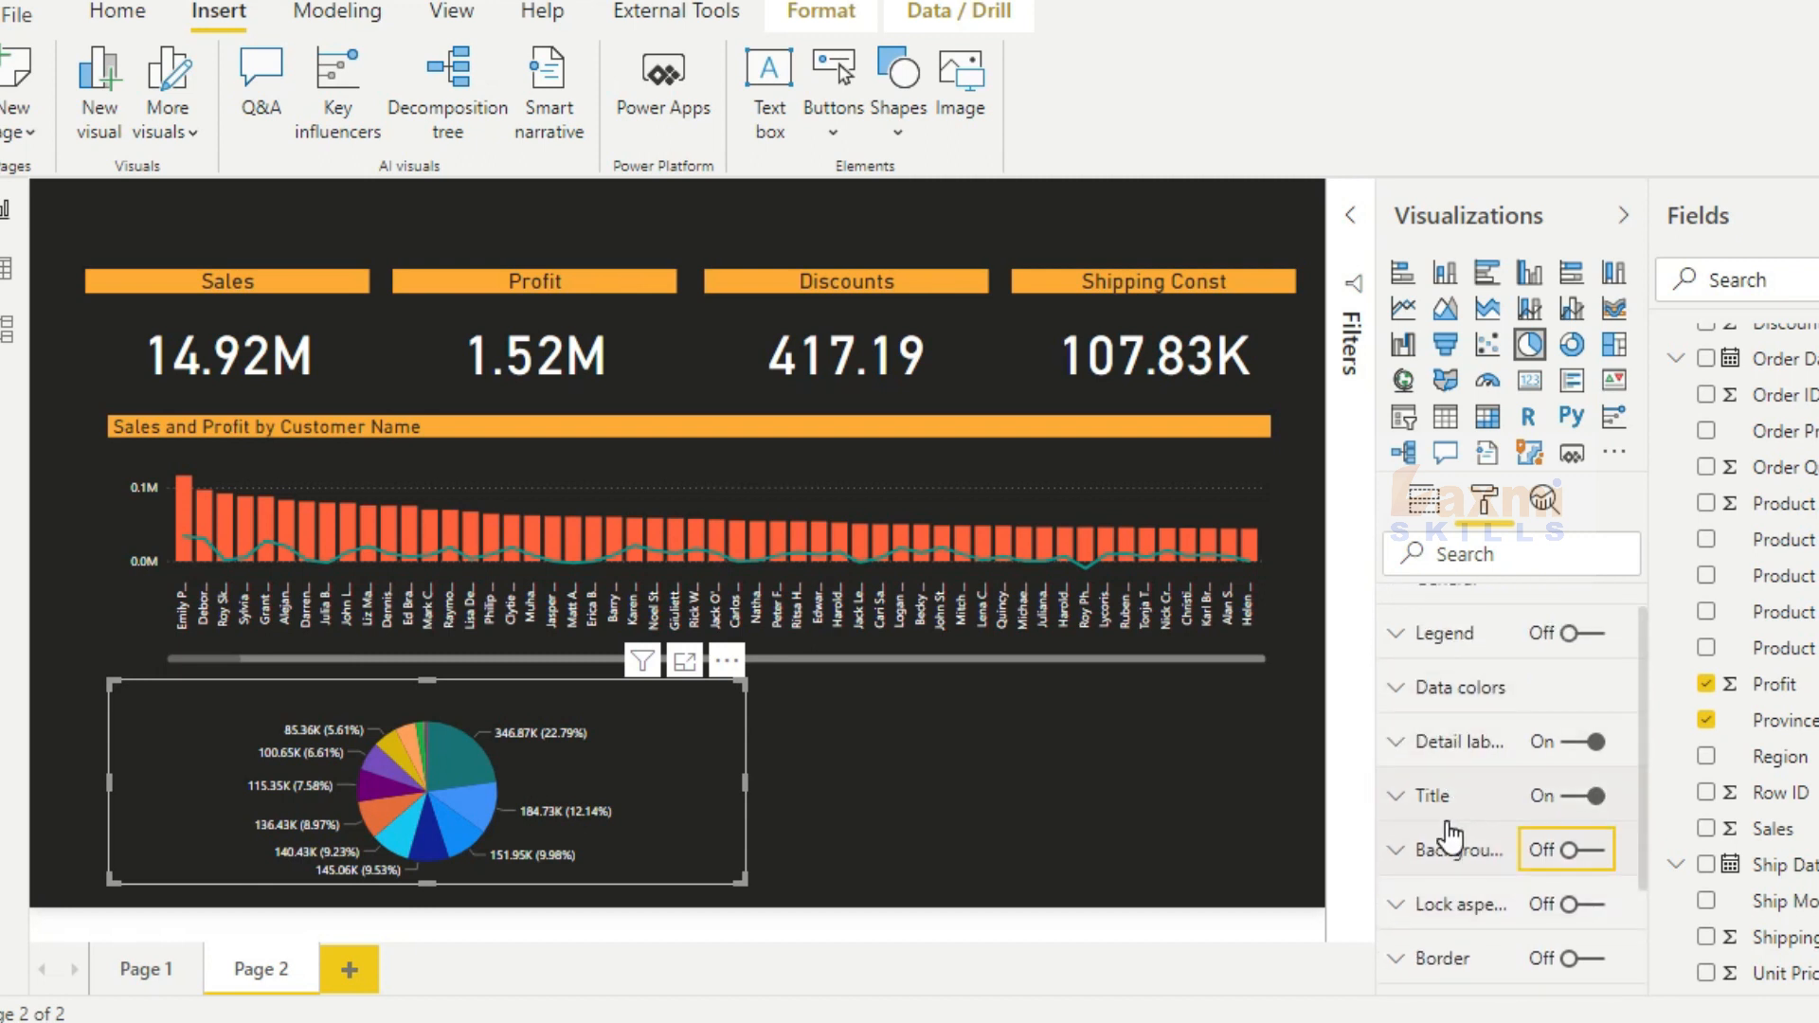
scroll(1447, 838, "down", 1)
left_click(1450, 646)
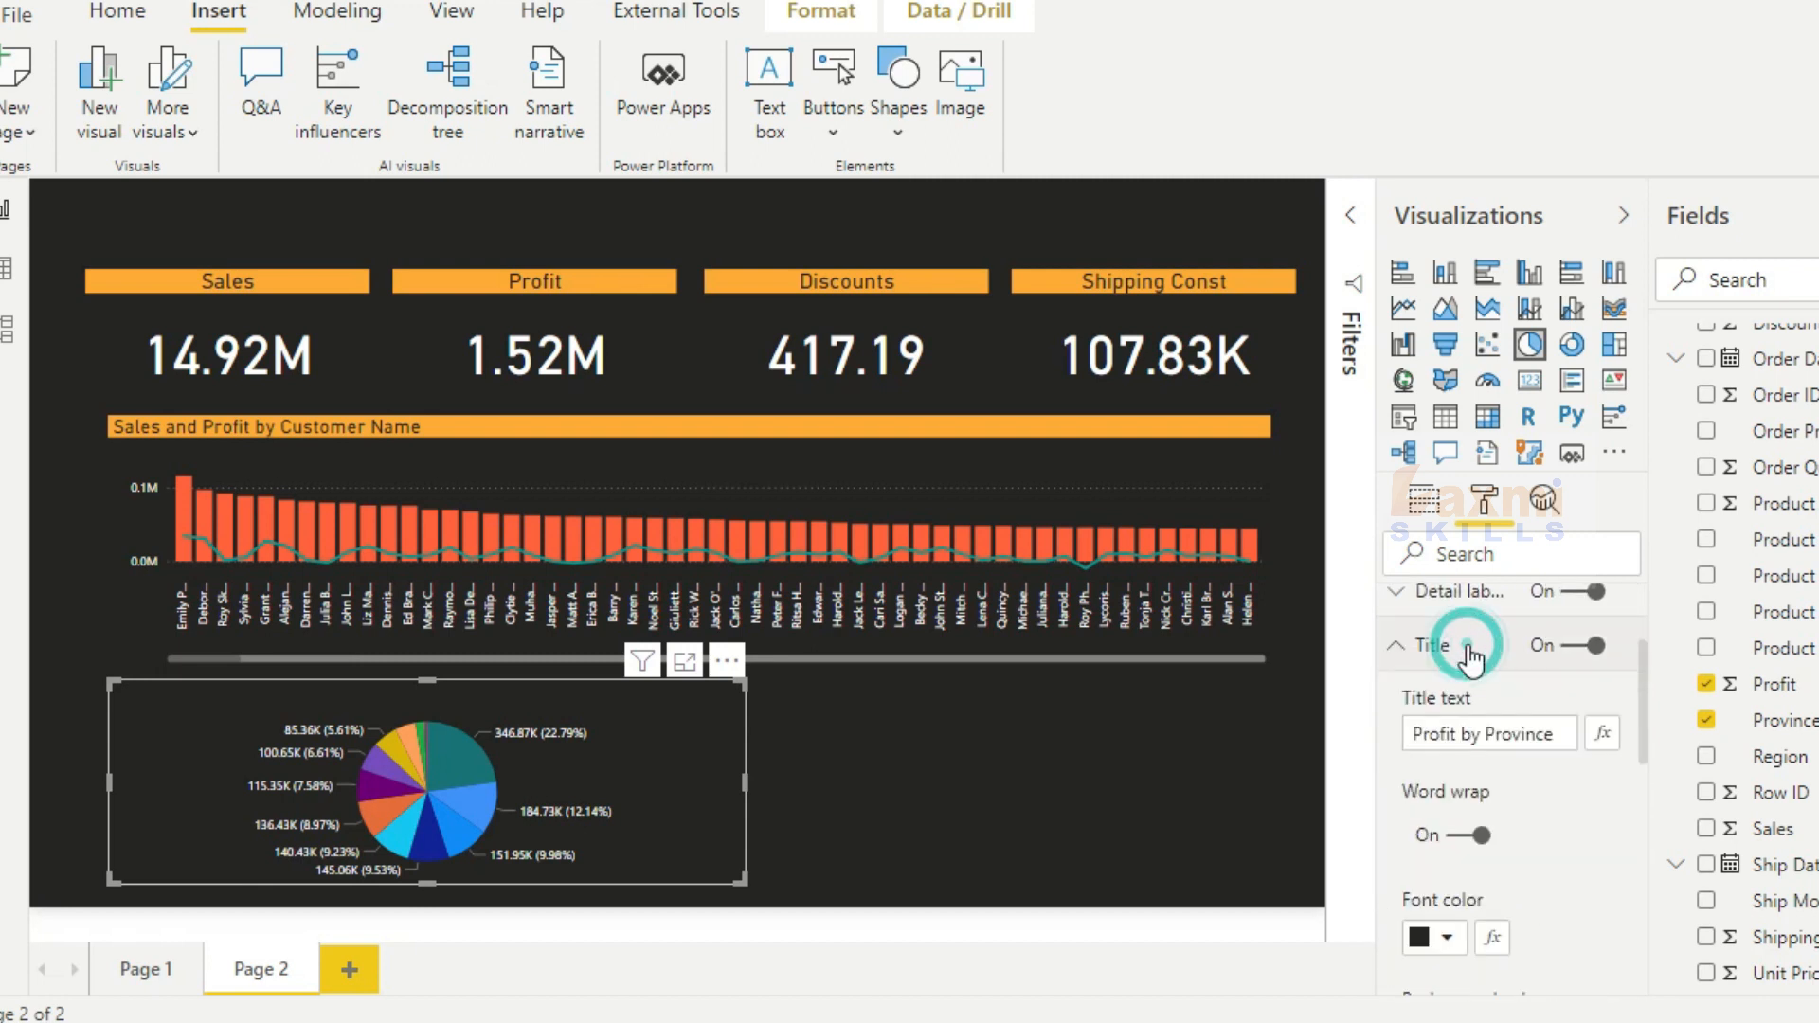
scroll(1459, 824, "down", 3)
left_click(1443, 891)
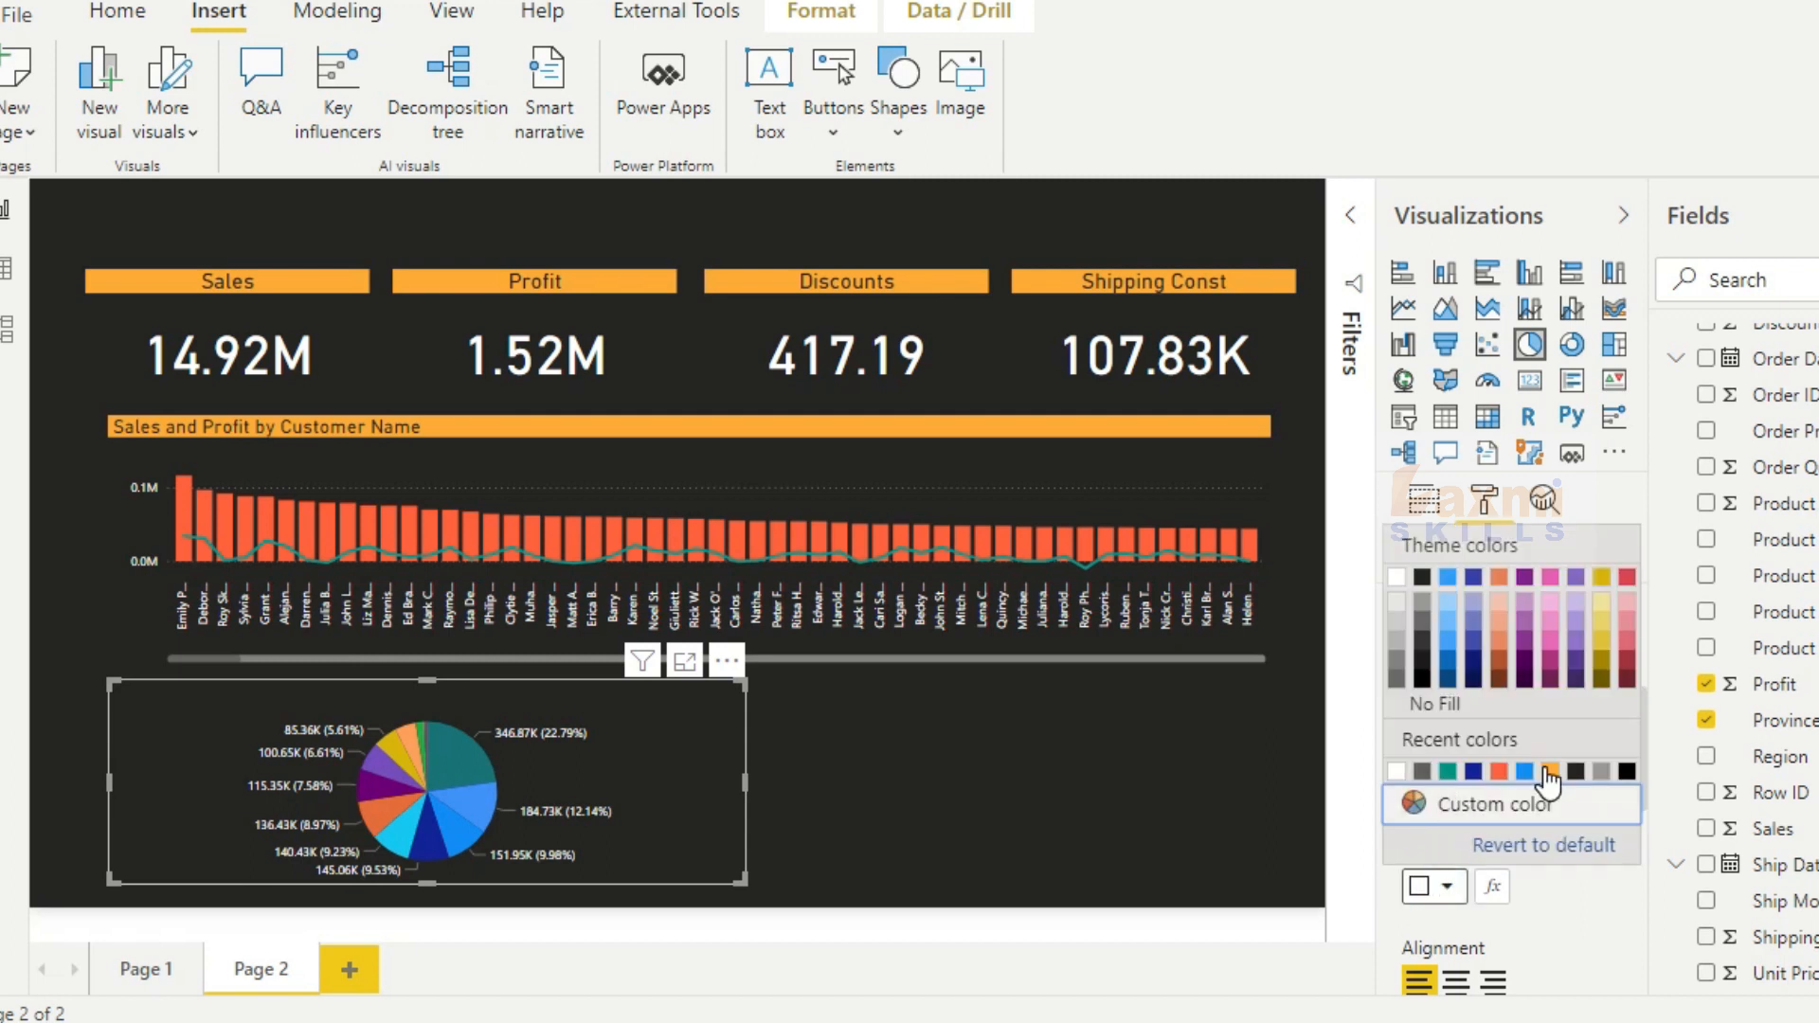
left_click(1549, 771)
scroll(1456, 817, "down", 4)
left_click(1486, 923)
left_click(1486, 923)
Duplicate the Profit by Province pie beside the original and narrow both so they fit side by side below the combo chart
left_click(605, 697)
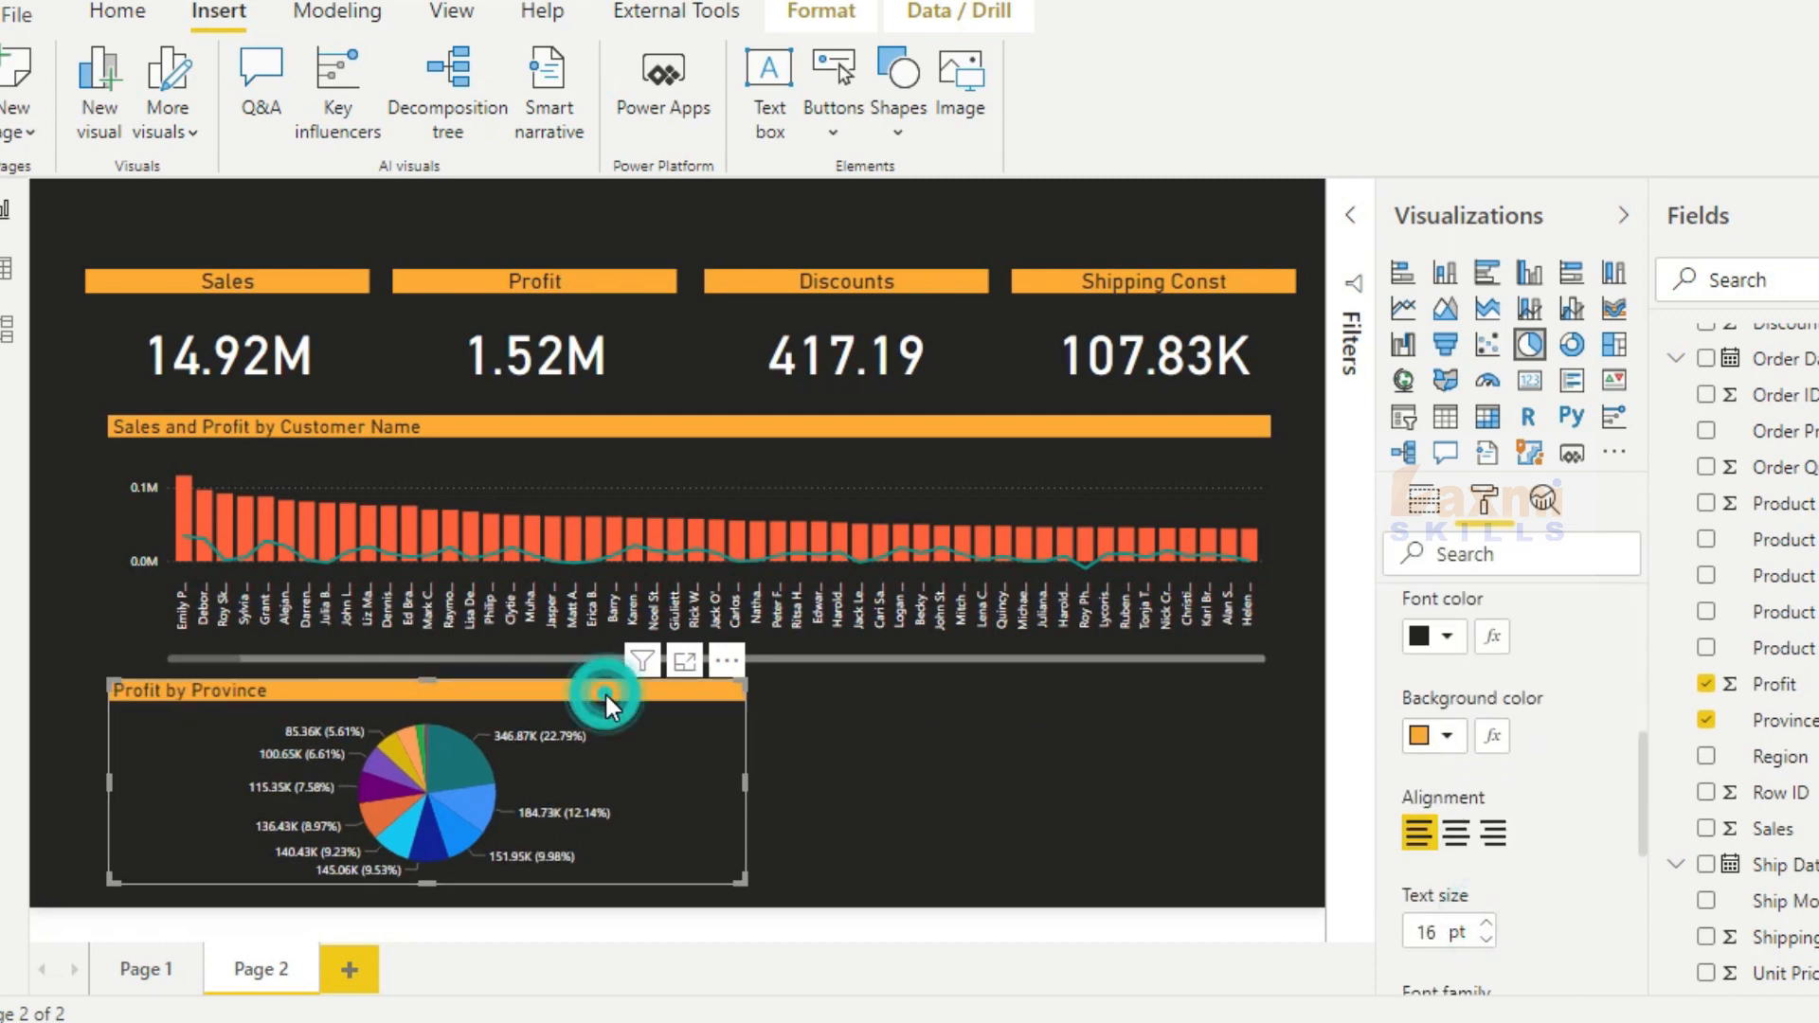
key("ctrl+c")
key("ctrl+v")
left_click_drag(479, 699, 995, 692)
left_click_drag(629, 777, 717, 772)
left_click(675, 701)
left_click(870, 701)
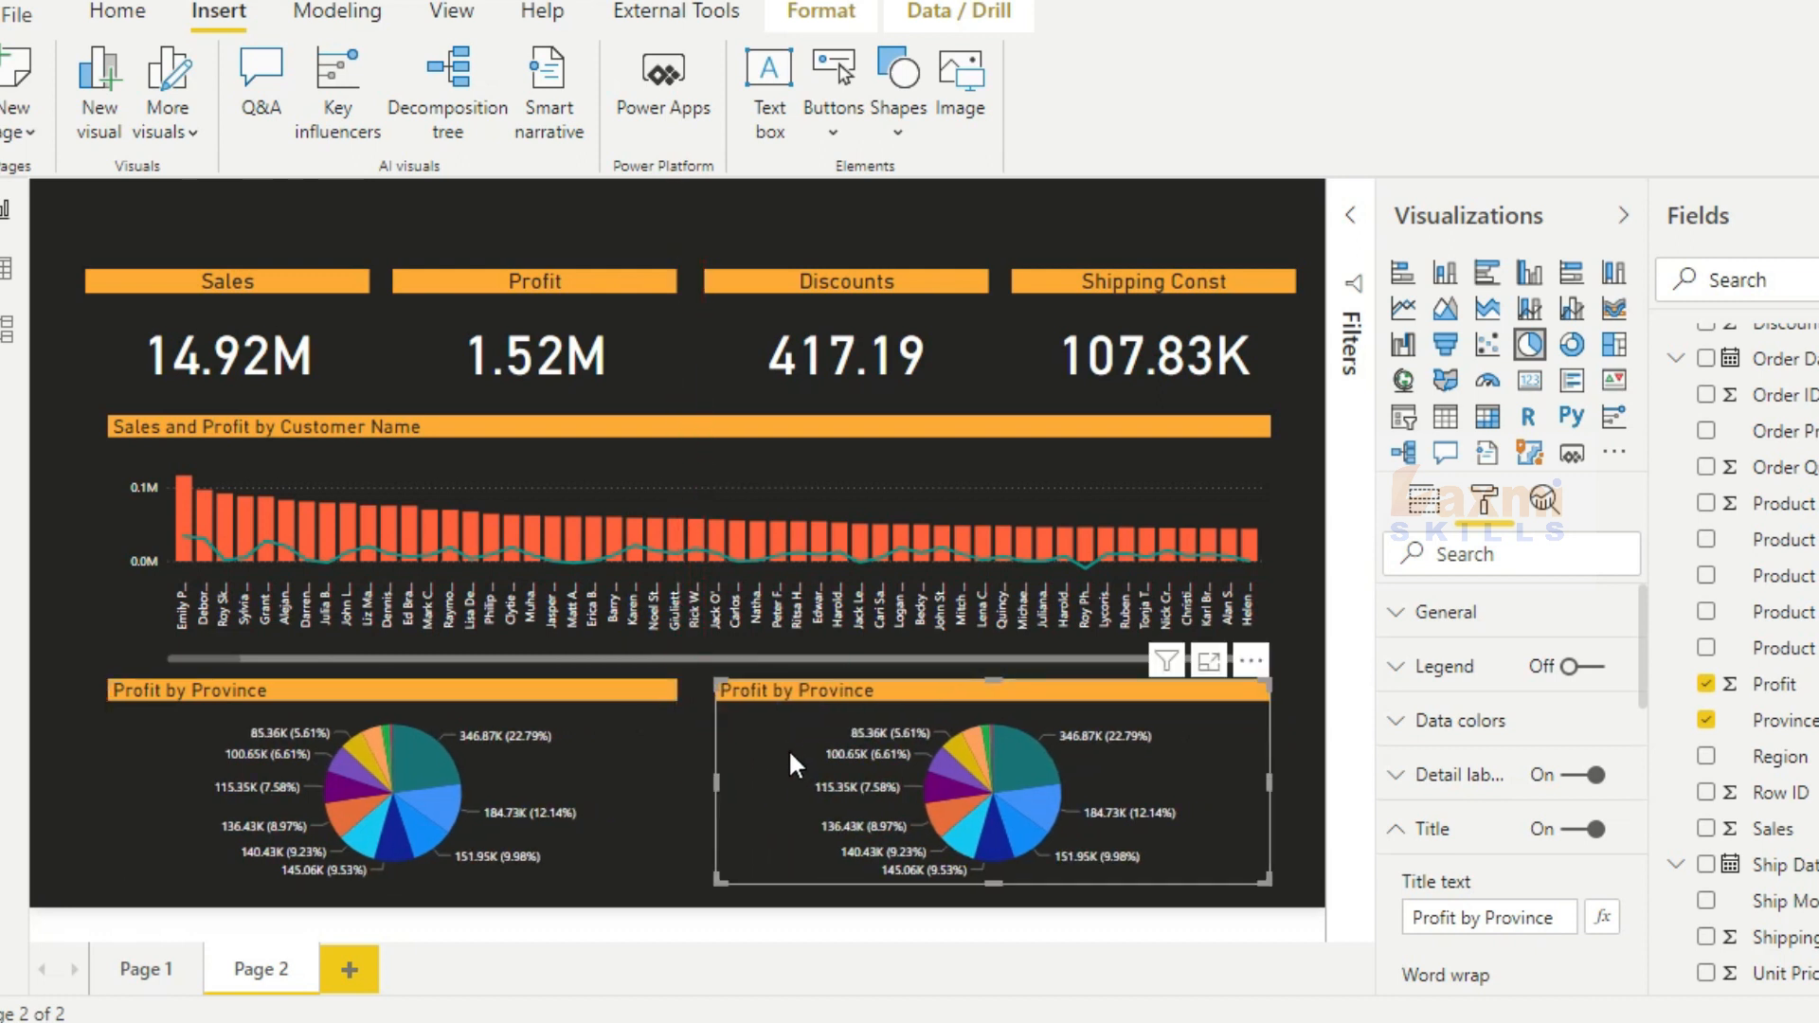
Replace the Province field with Region in the duplicated pie chart
left_click(1706, 720)
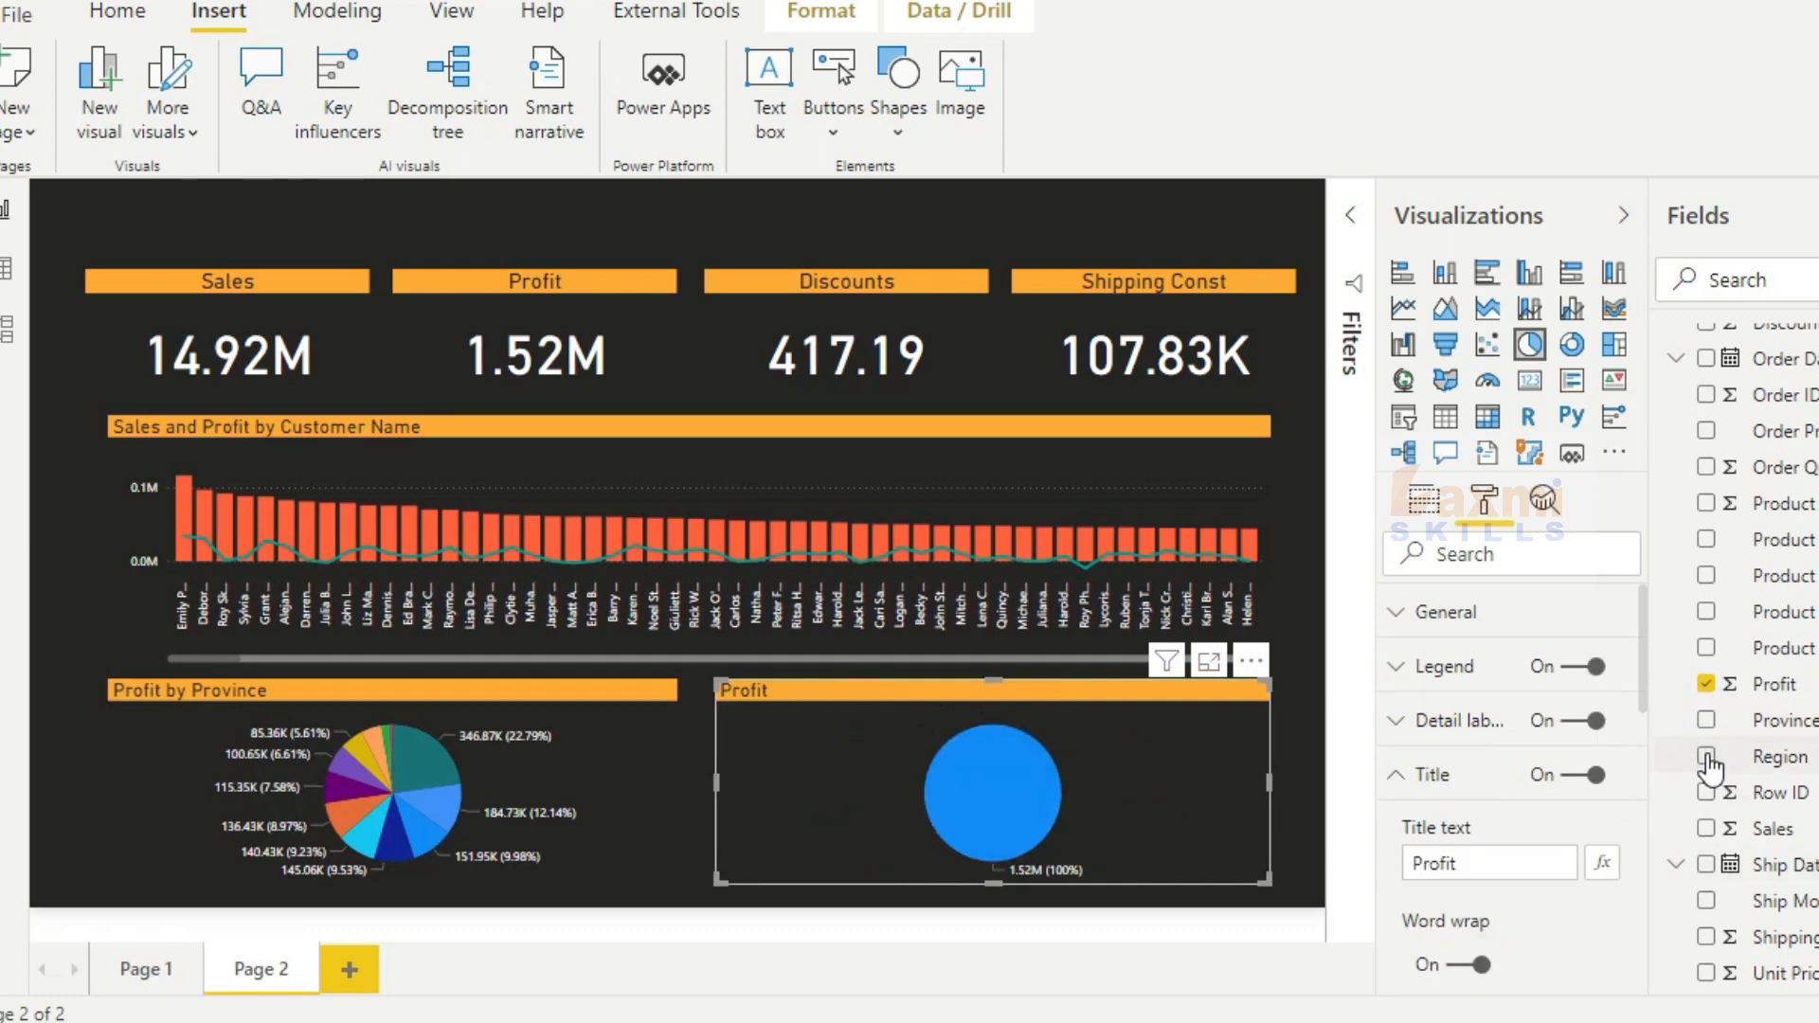
left_click(1707, 758)
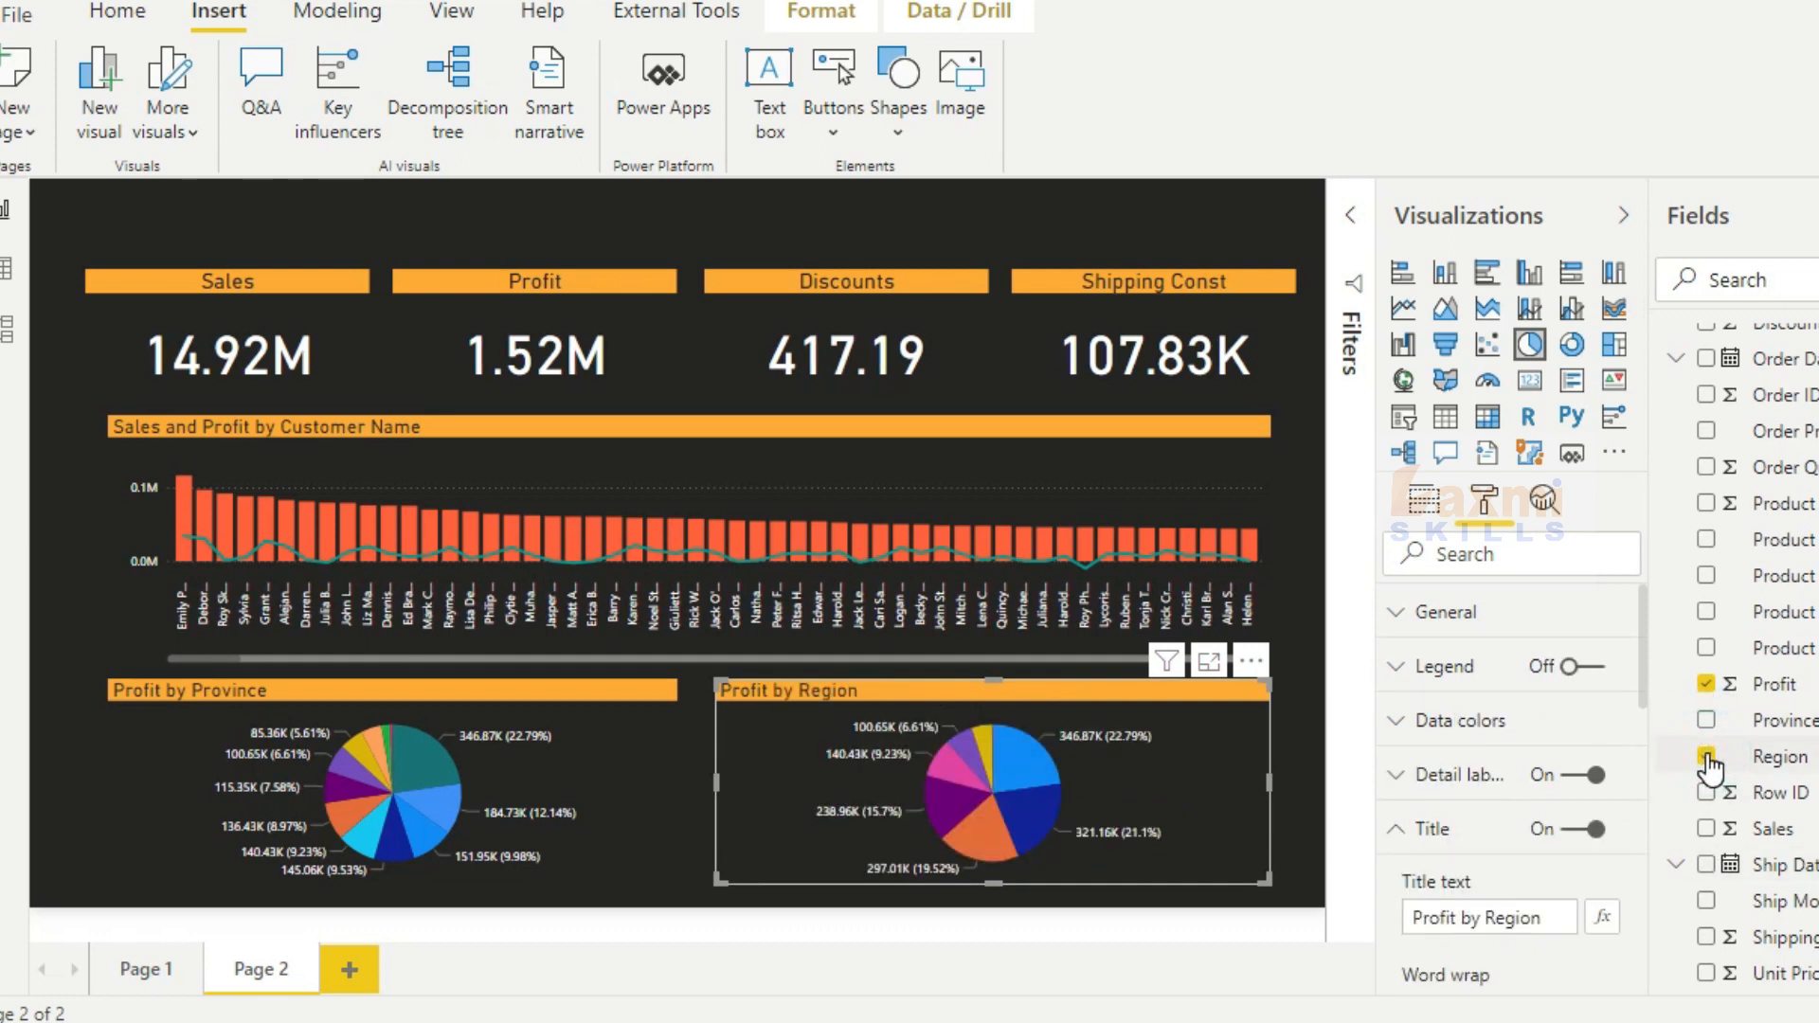
left_click(1303, 742)
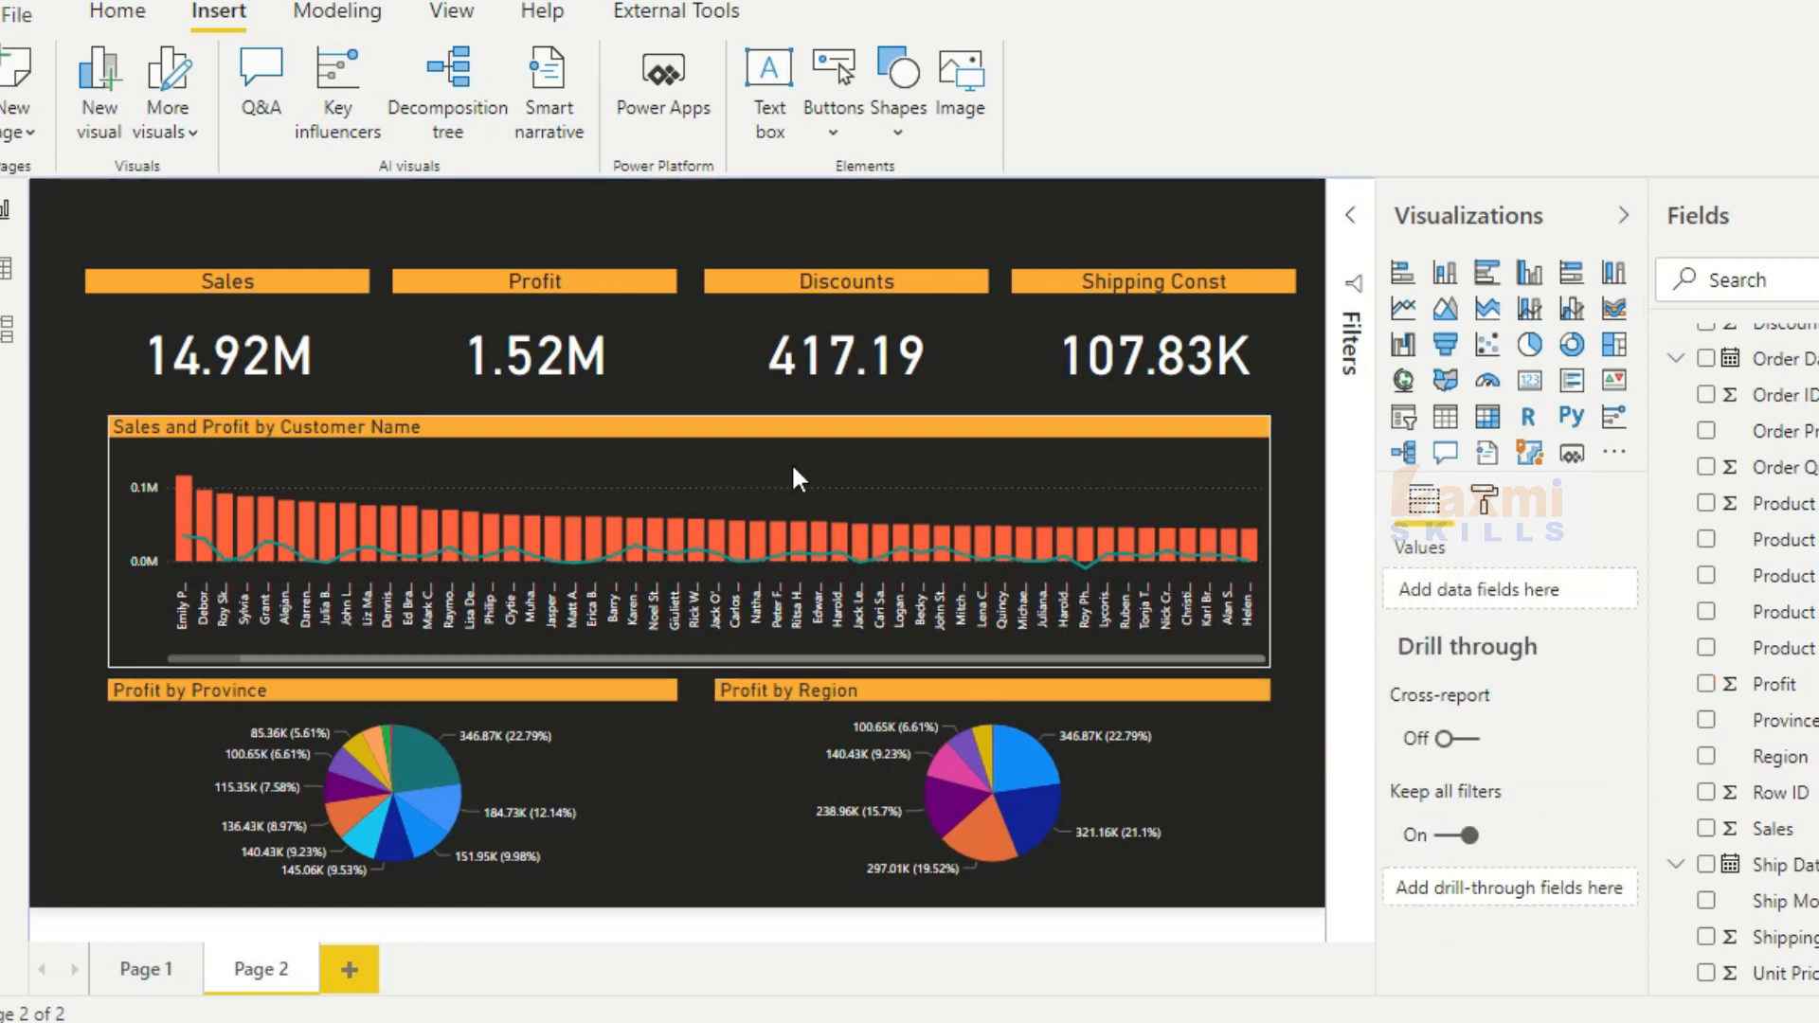
Insert the sales-icon image and shrink it to sit above the Sales card
left_click(945, 81)
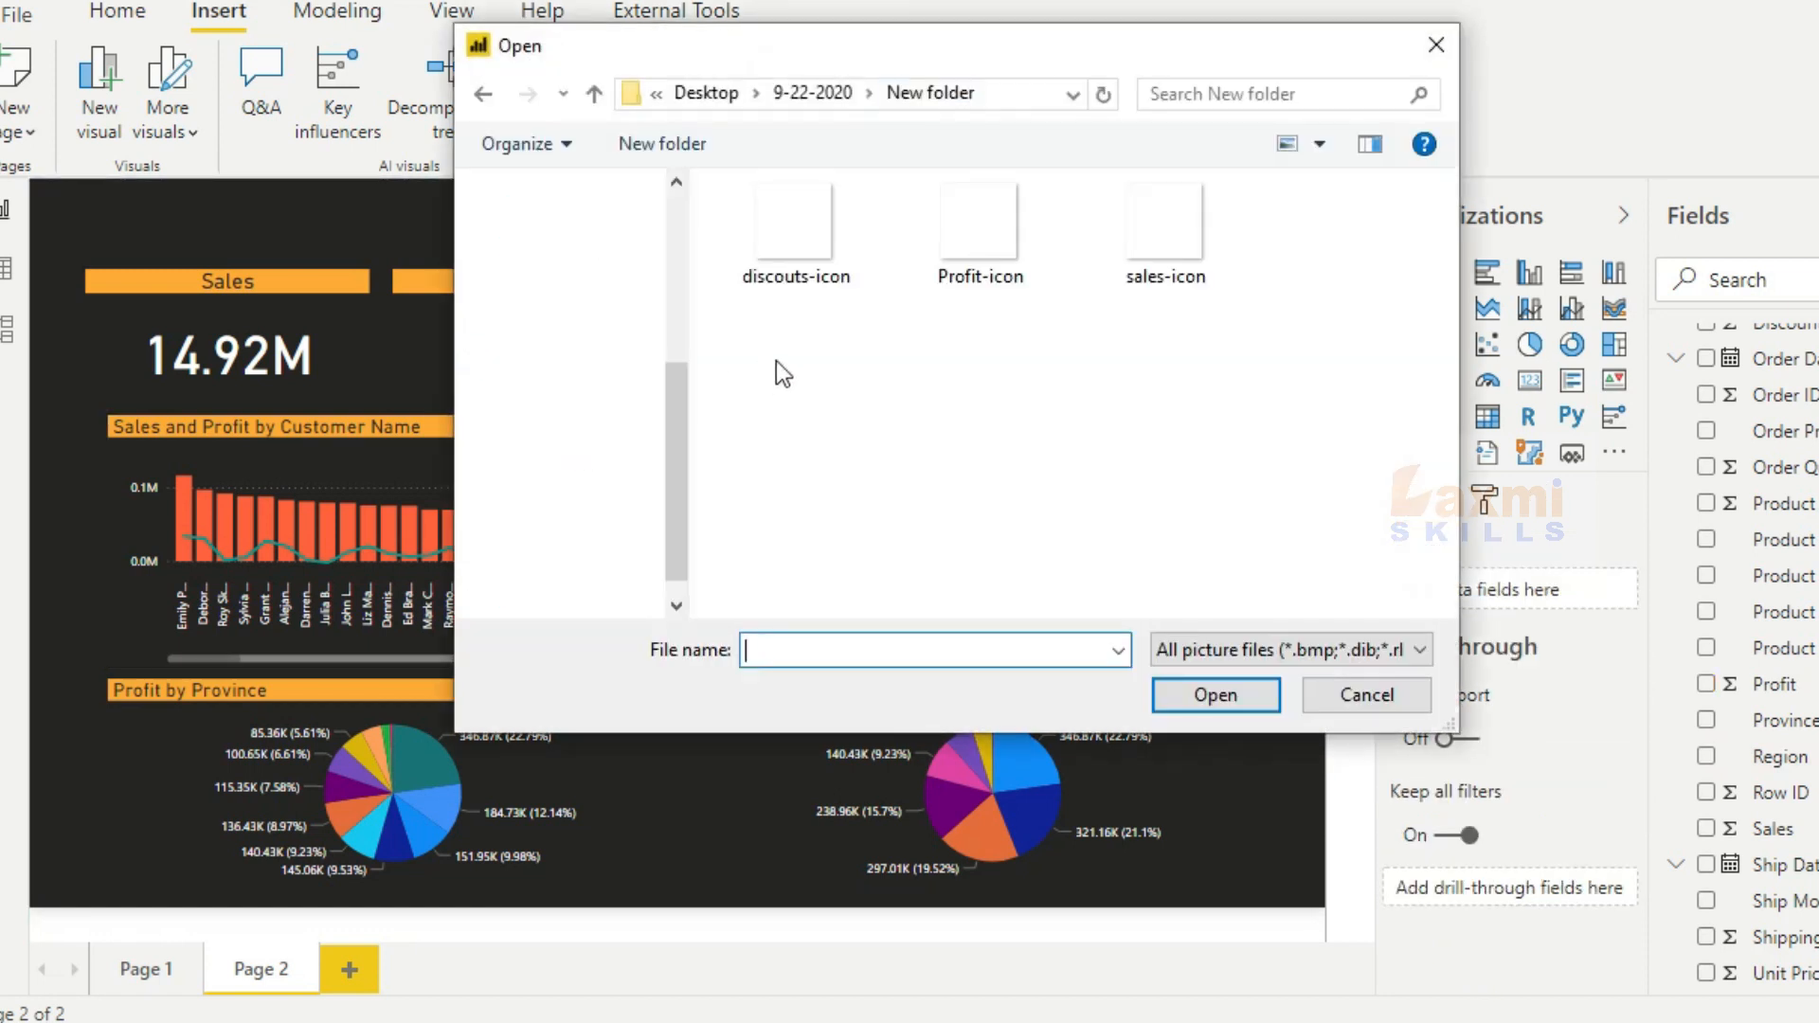
double_click(1165, 232)
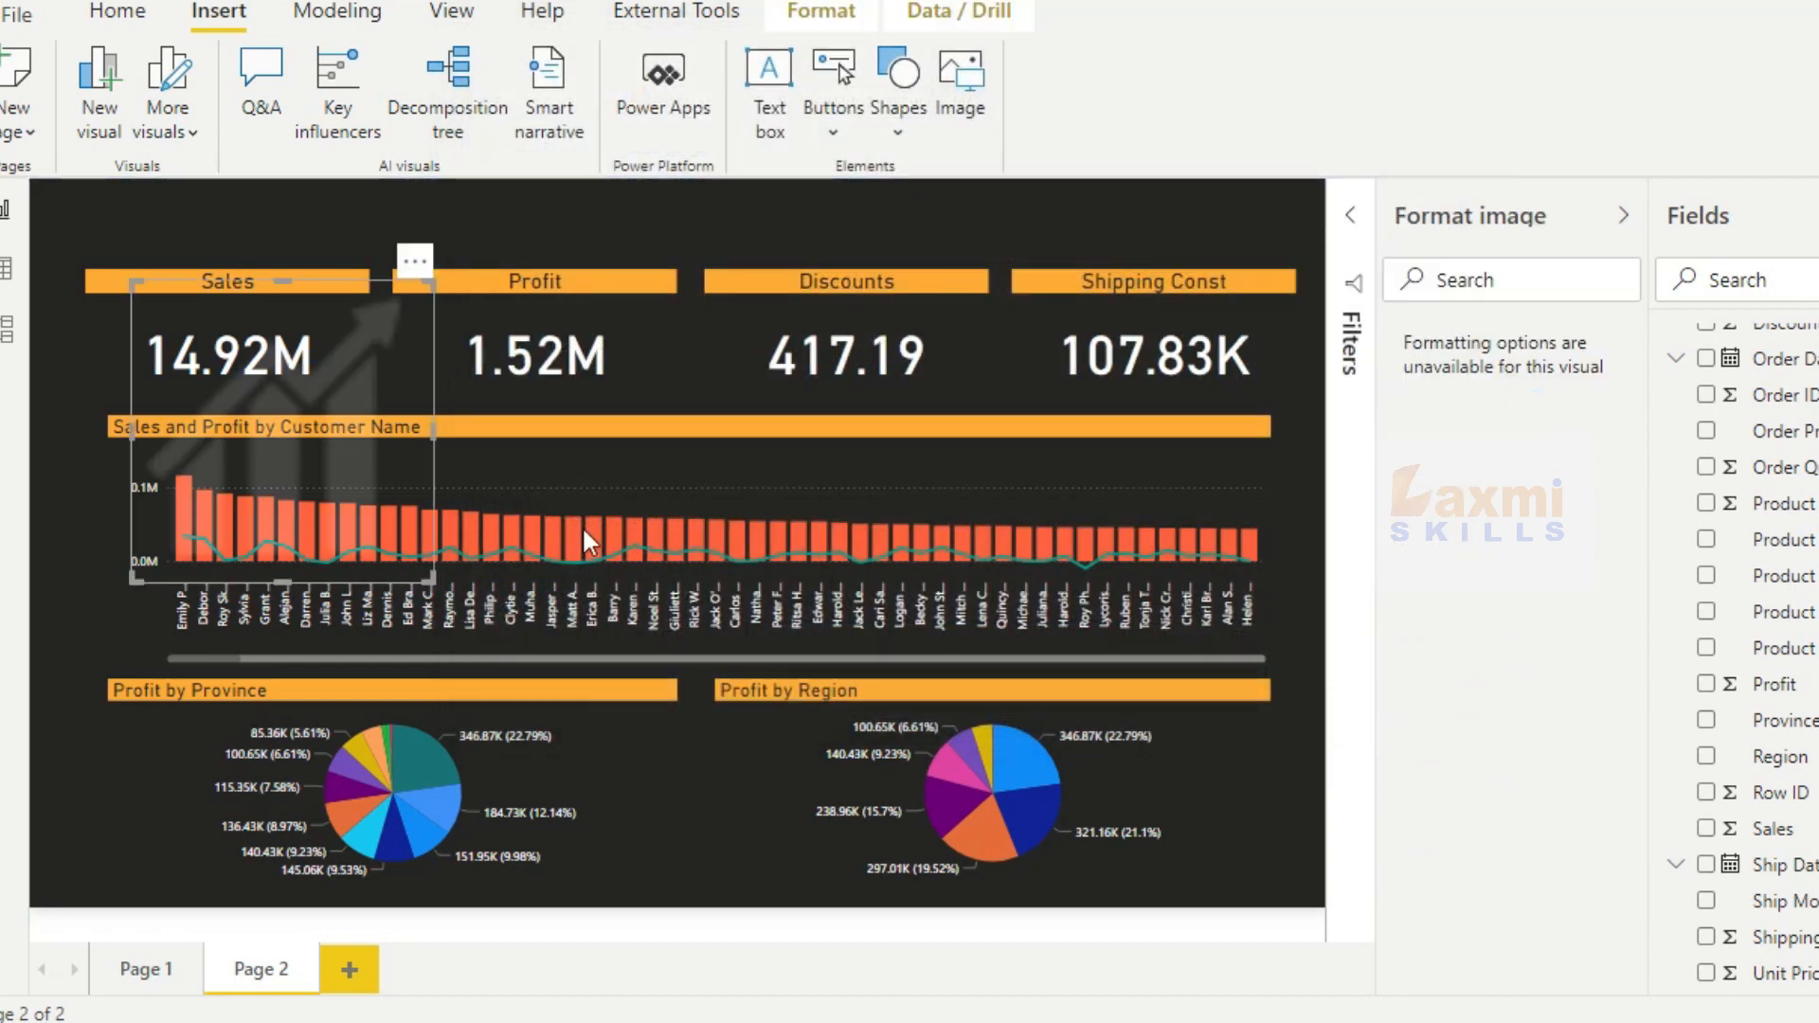
left_click_drag(432, 501, 202, 241)
left_click(453, 236)
Insert the Profit-icon image and move and shrink it to sit above the Profit card
left_click(936, 94)
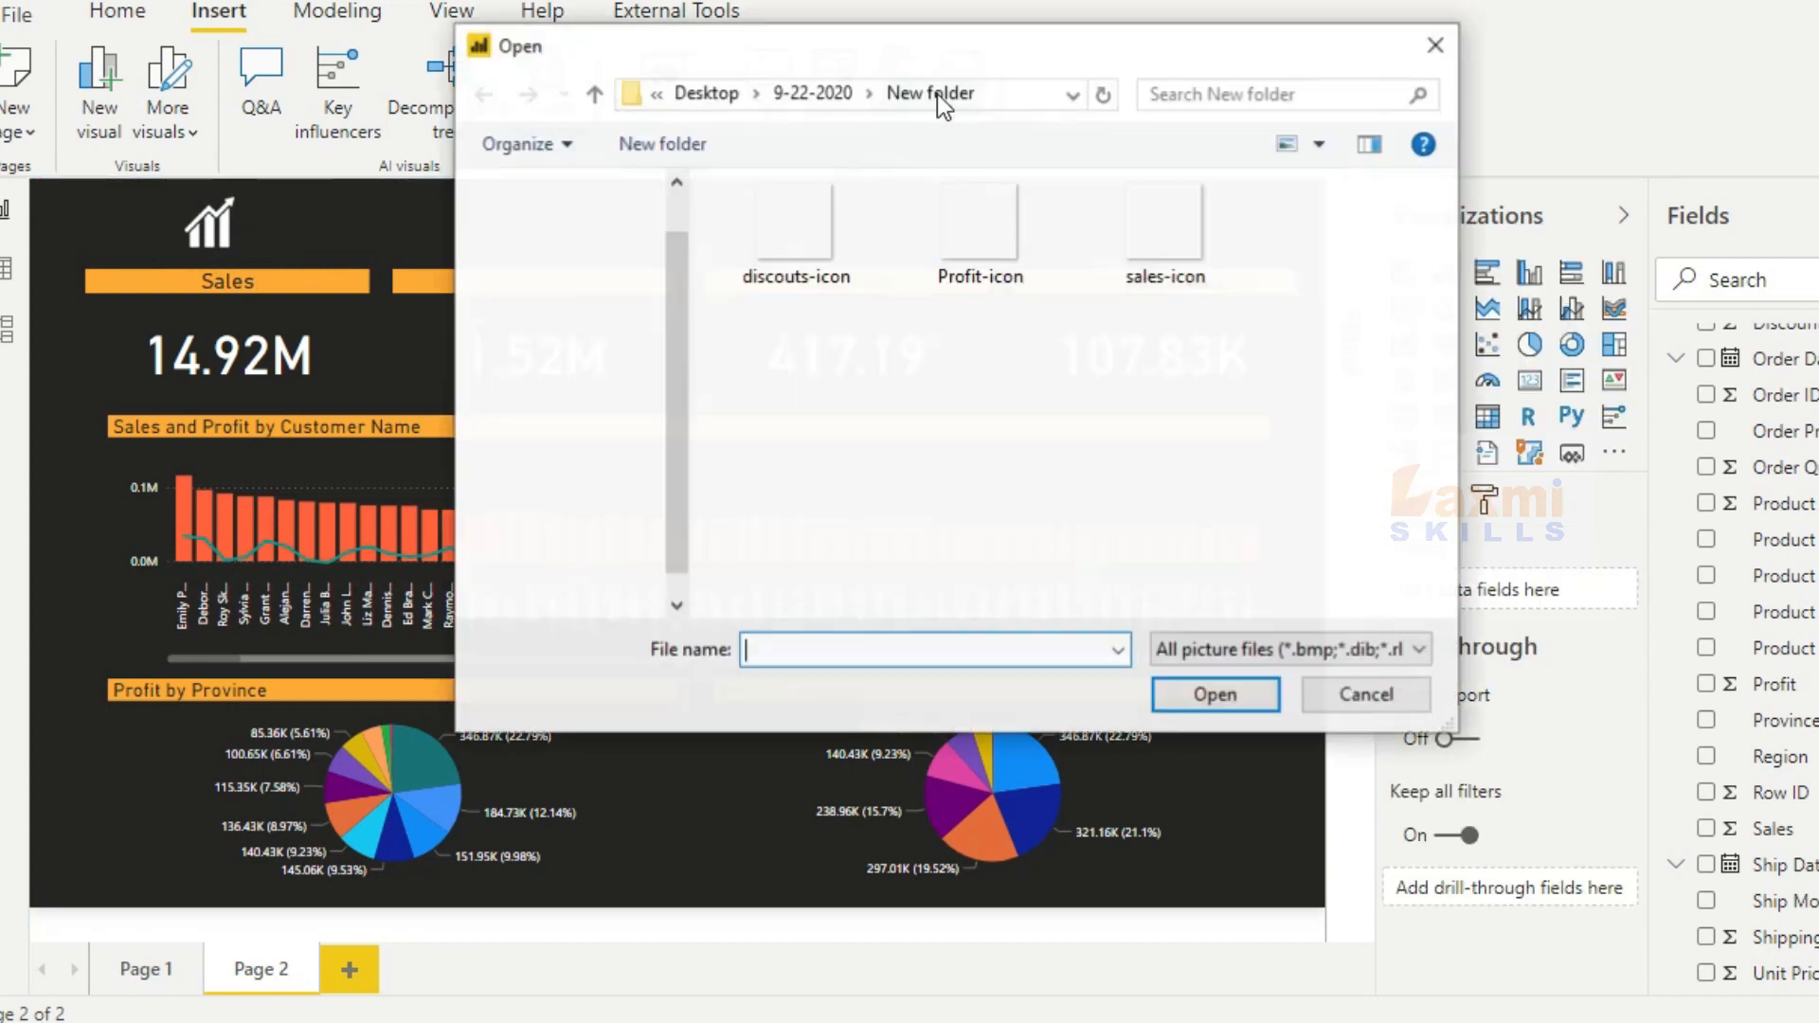
left_click(963, 254)
double_click(963, 254)
left_click_drag(332, 521, 677, 421)
left_click_drag(781, 496, 606, 265)
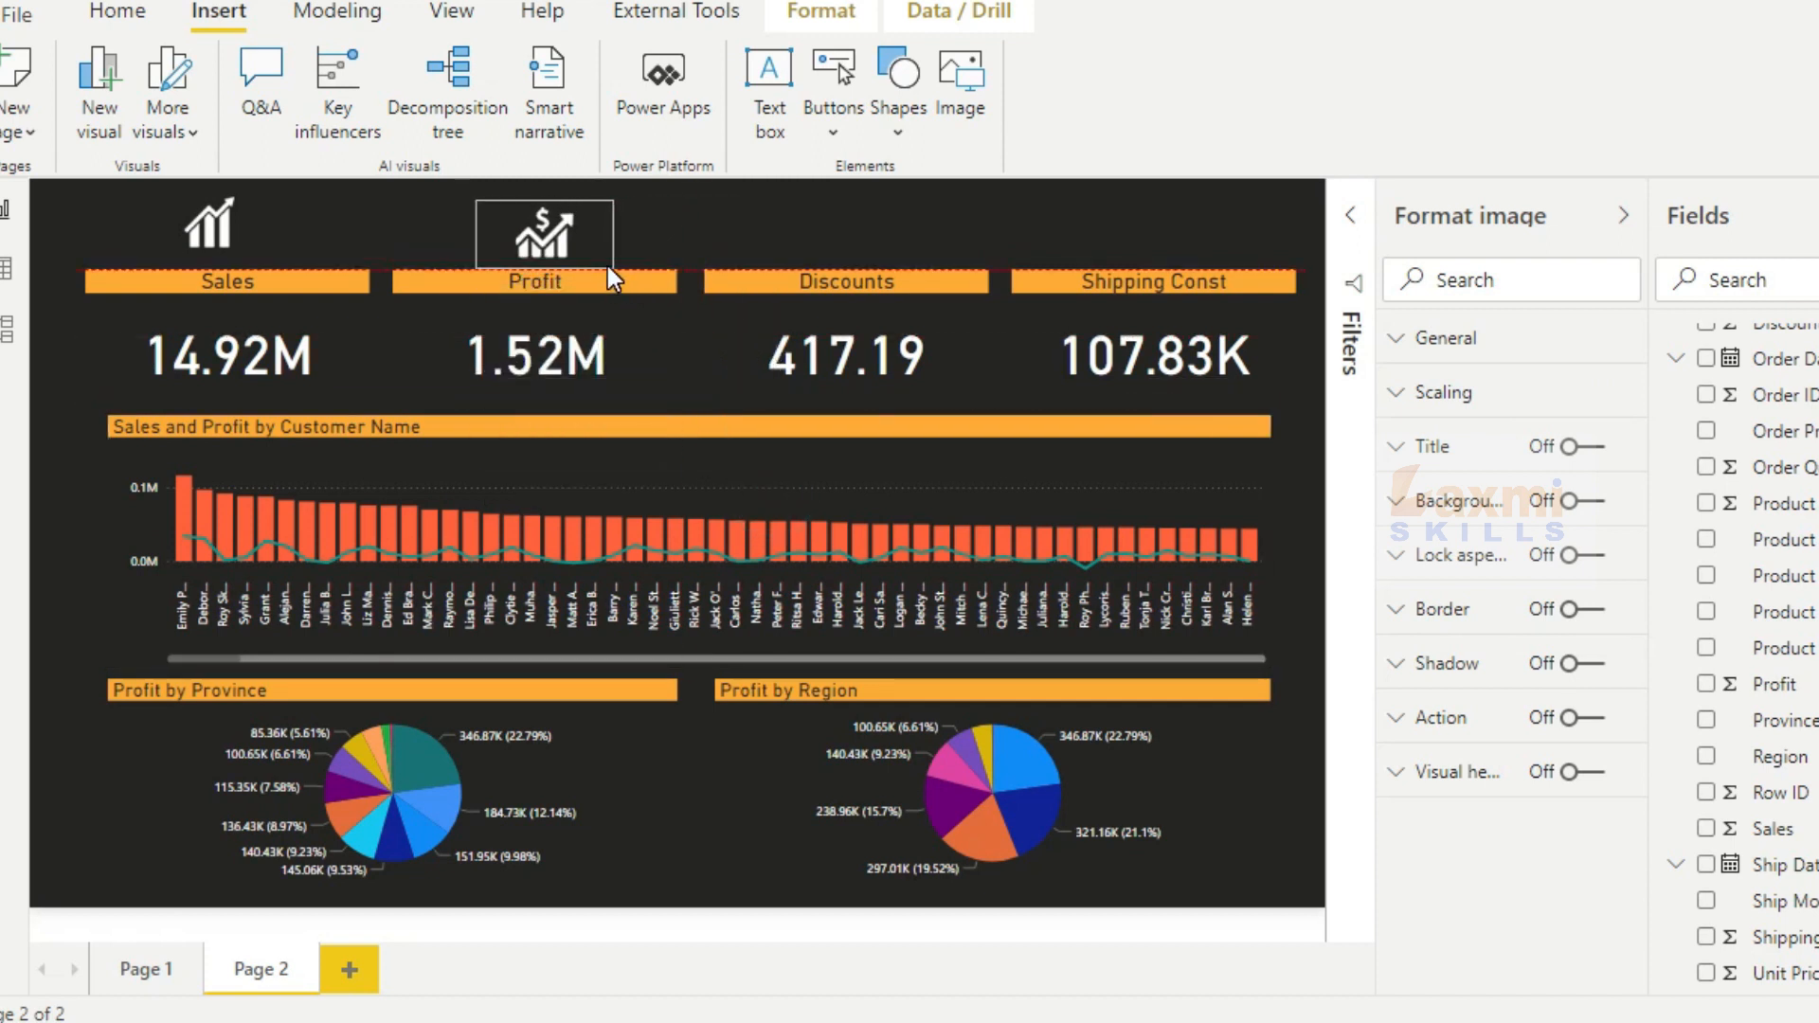
left_click(787, 209)
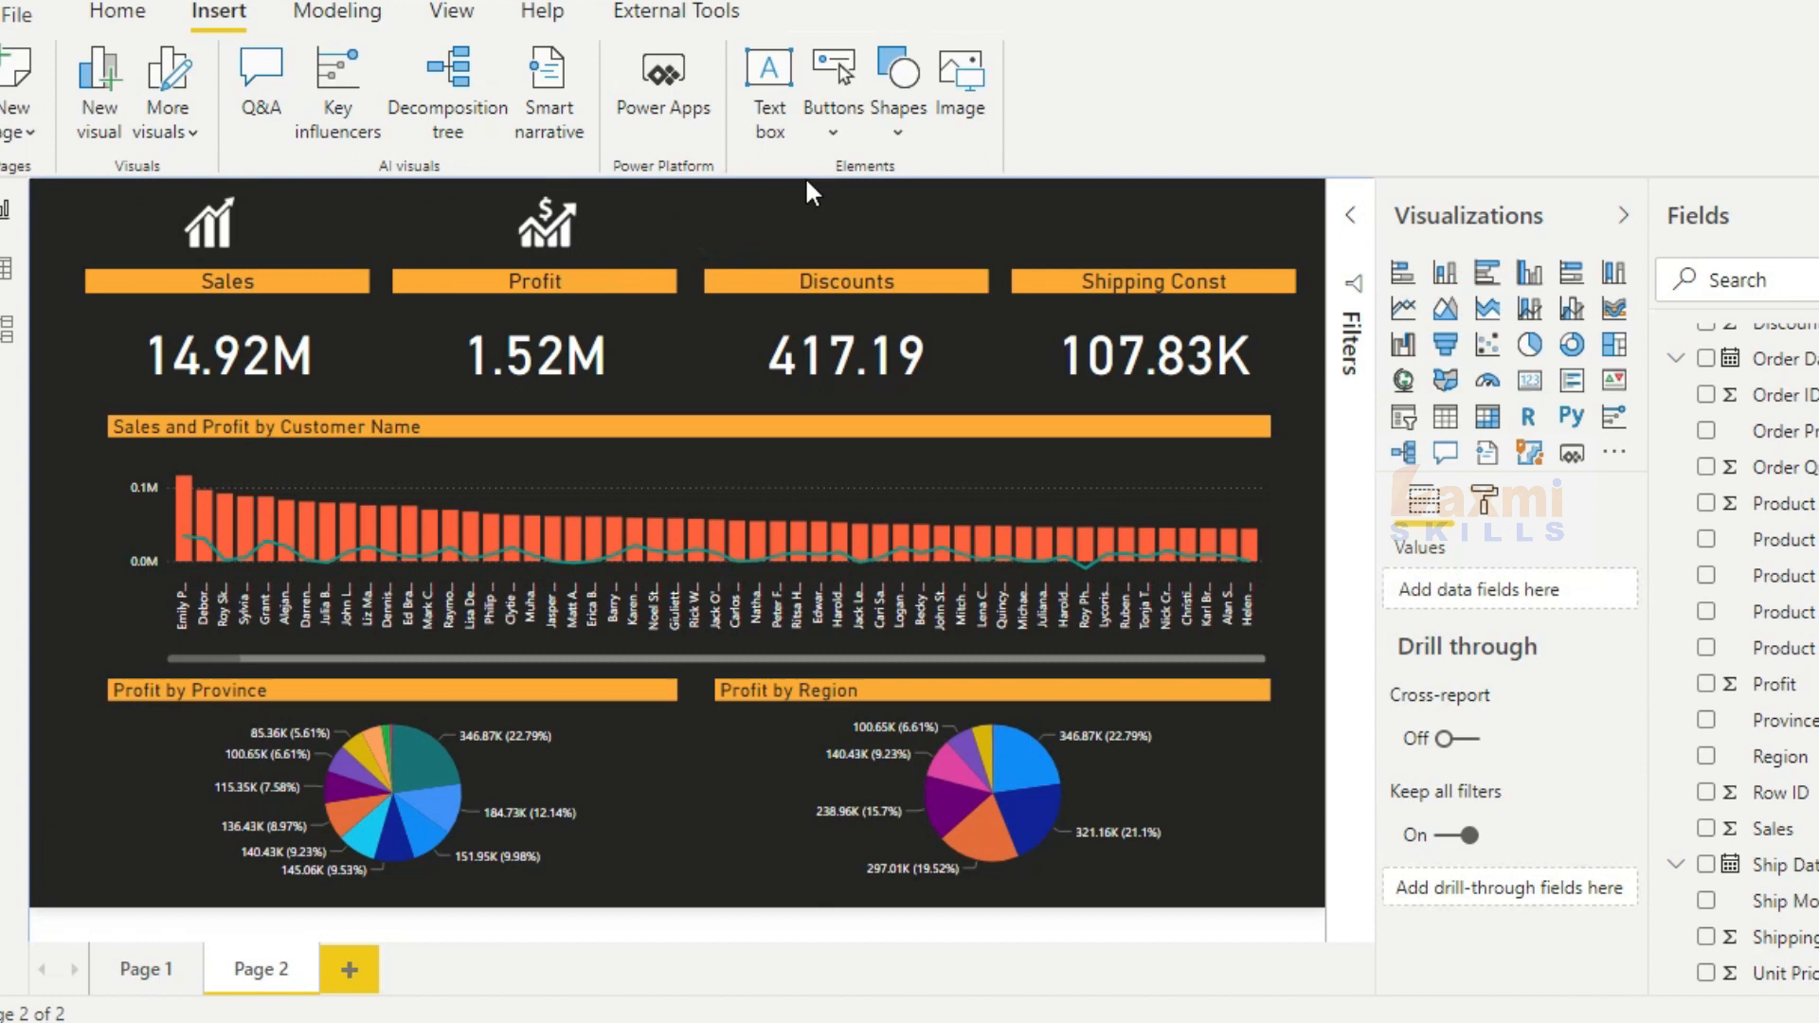
Insert the discouts-icon image and move and shrink it to sit above the Discounts card
left_click(961, 76)
double_click(834, 282)
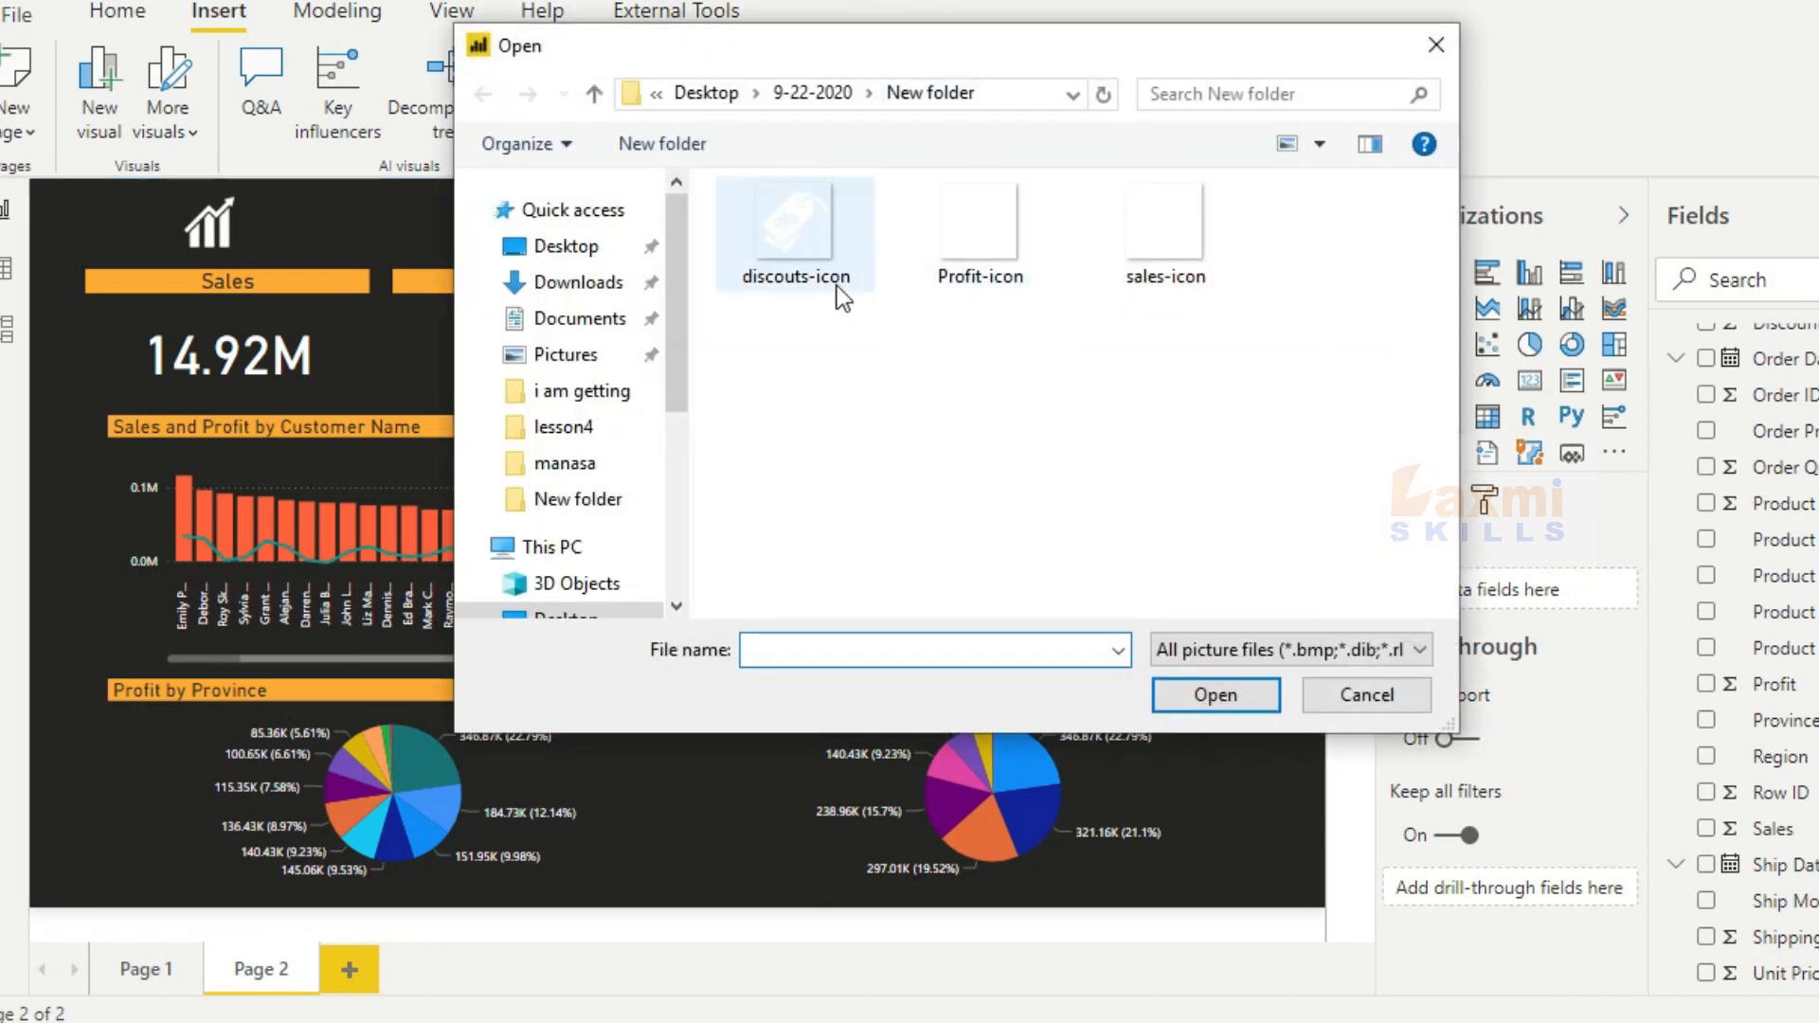
left_click_drag(395, 377, 1005, 301)
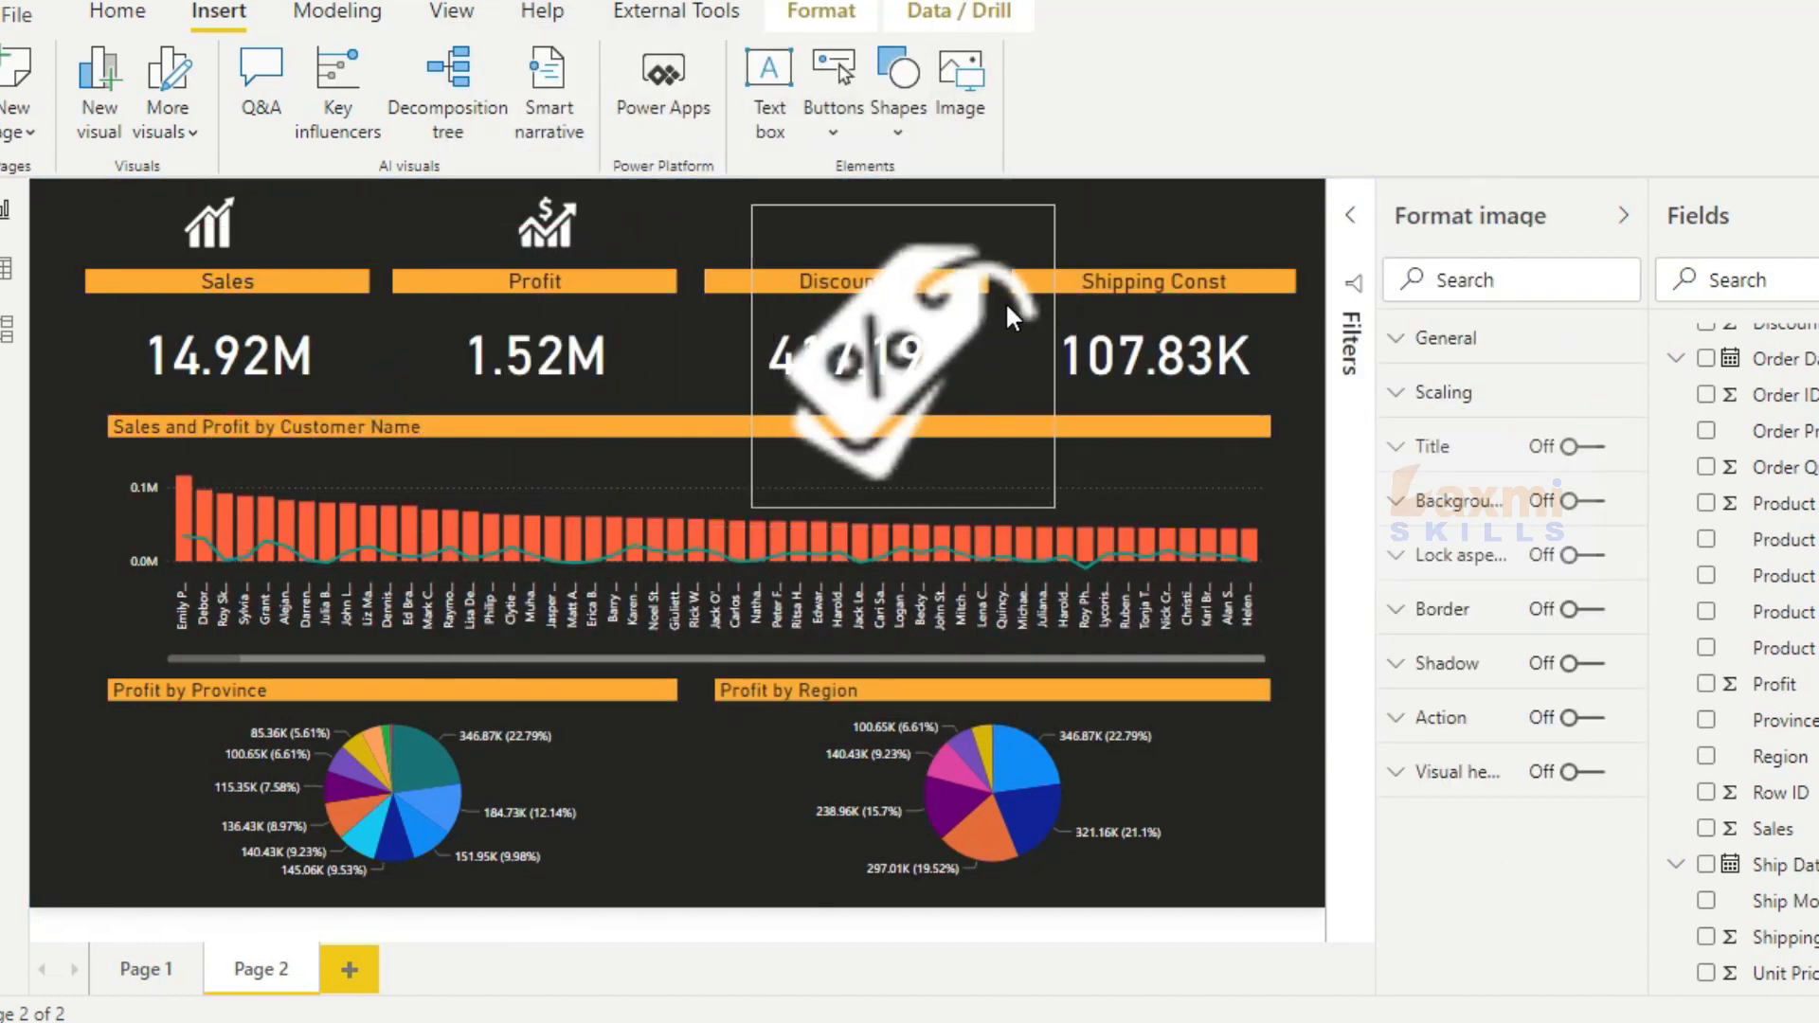
left_click_drag(1053, 509, 936, 299)
left_click_drag(817, 265, 827, 241)
left_click(981, 230)
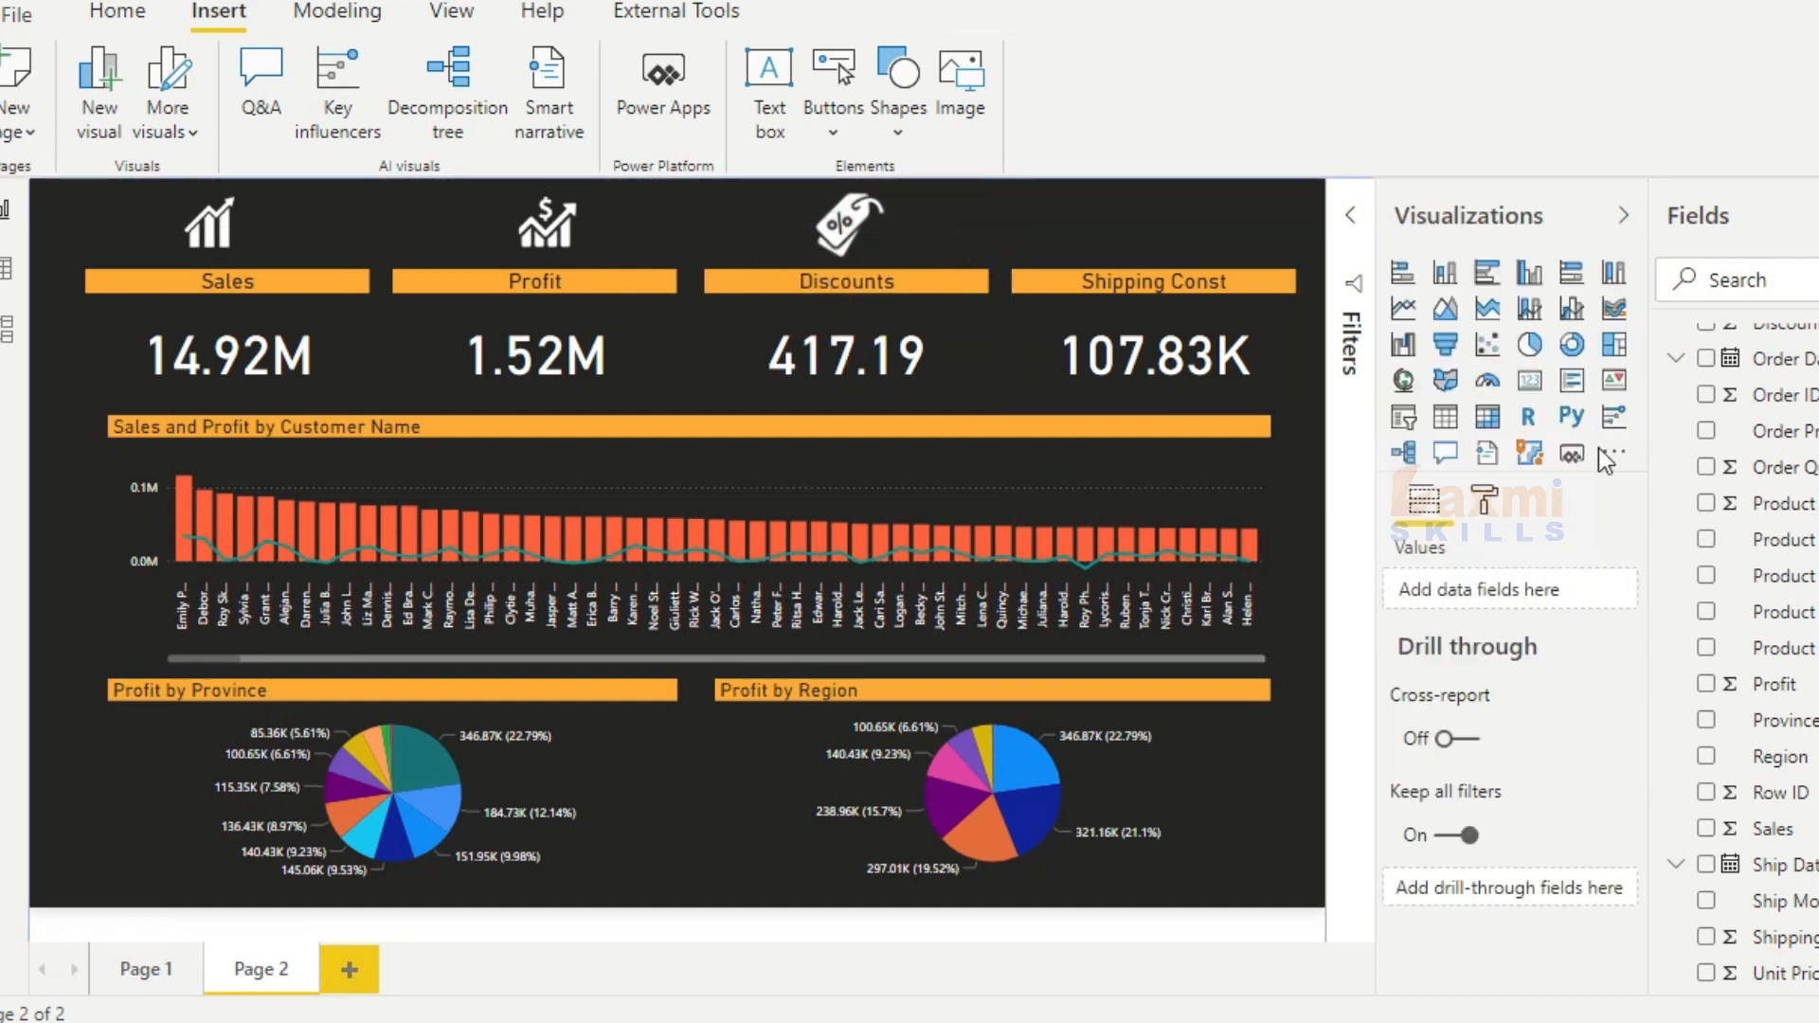
Add a Ship Mode slicer as a dropdown, sized to fit above the Shipping Const card
left_click(1406, 419)
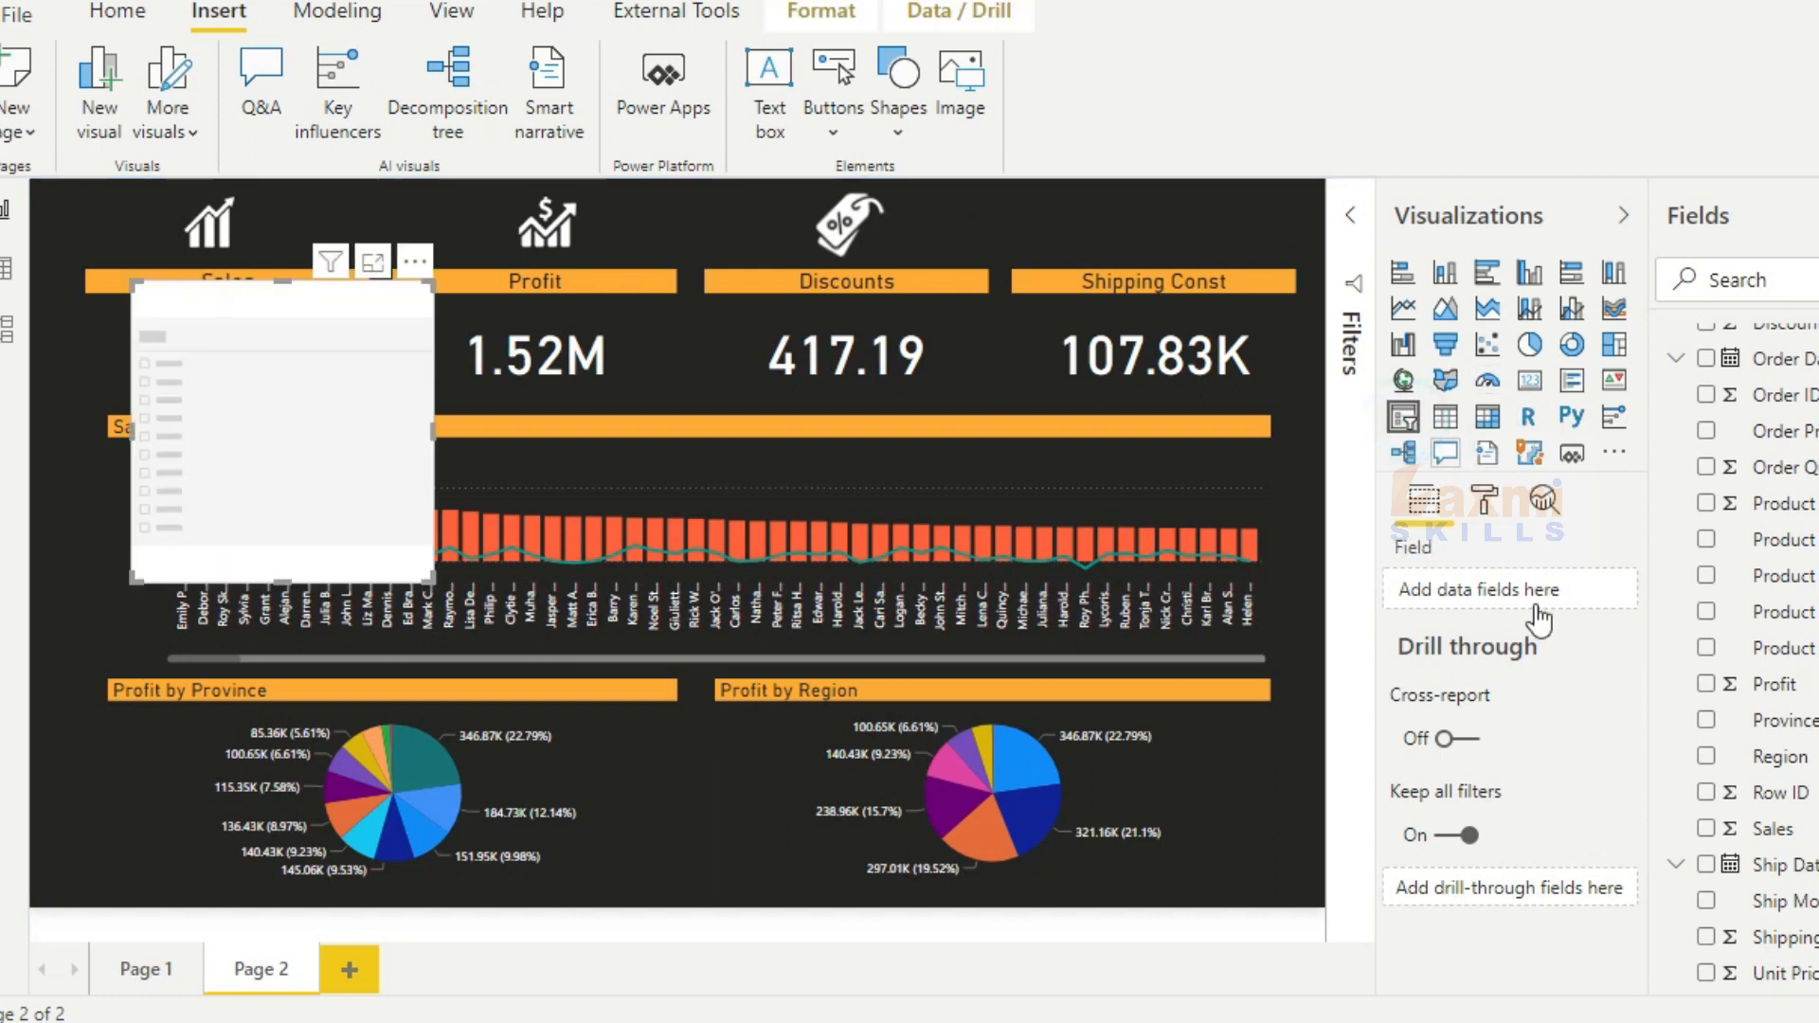
left_click(1706, 900)
left_click_drag(334, 293, 1216, 247)
left_click(1293, 214)
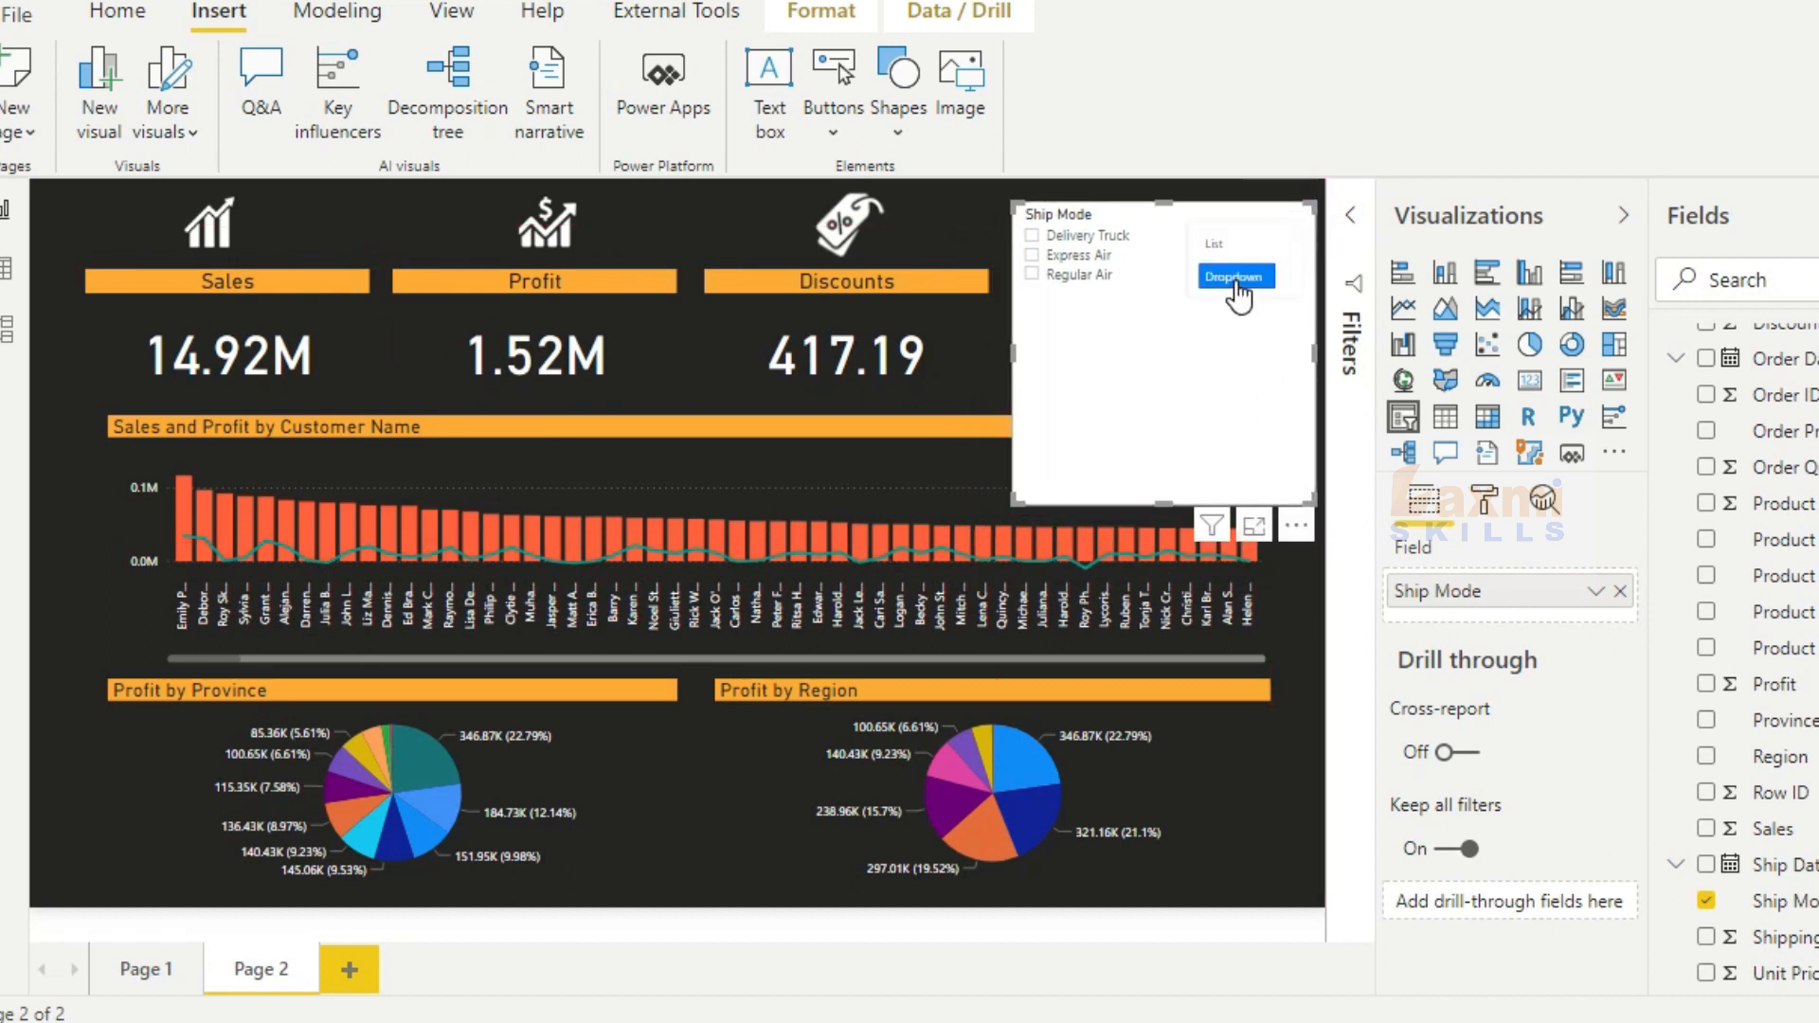
left_click(1234, 276)
left_click_drag(1268, 294, 1281, 258)
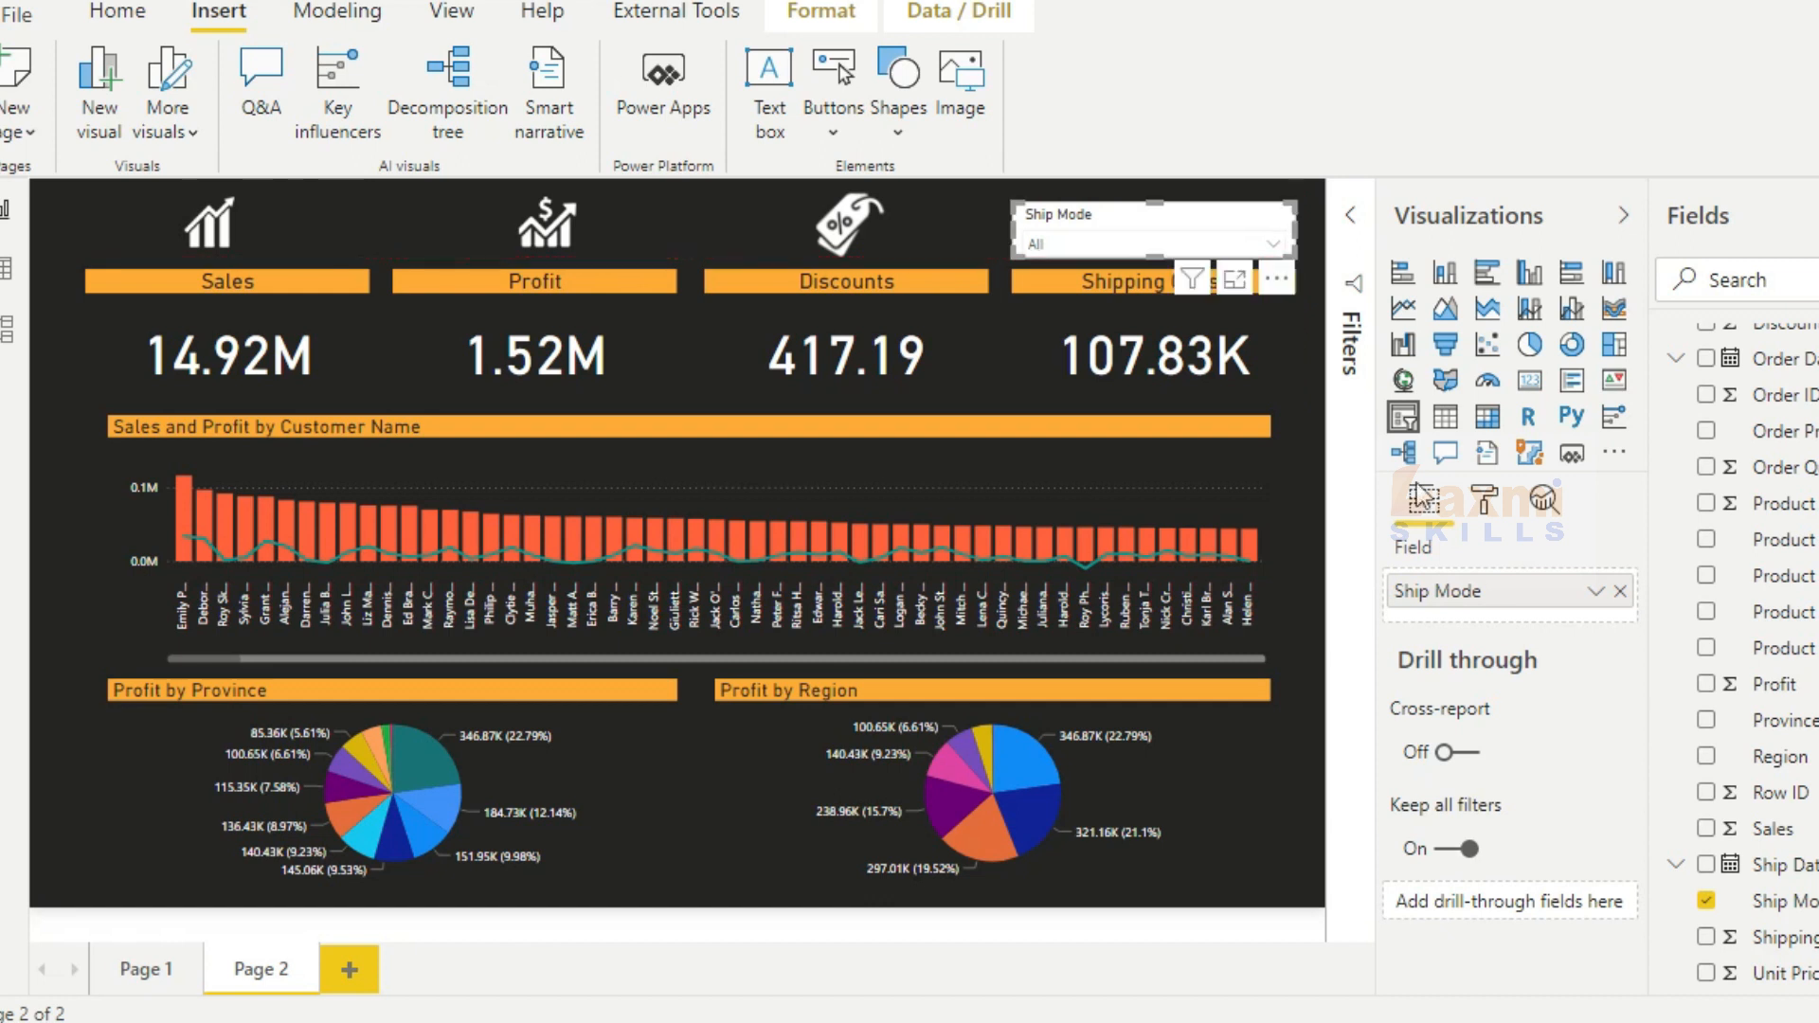
Turn off the slicer's header and set its items to white text on a dark gray background
left_click(1485, 499)
left_click(1566, 722)
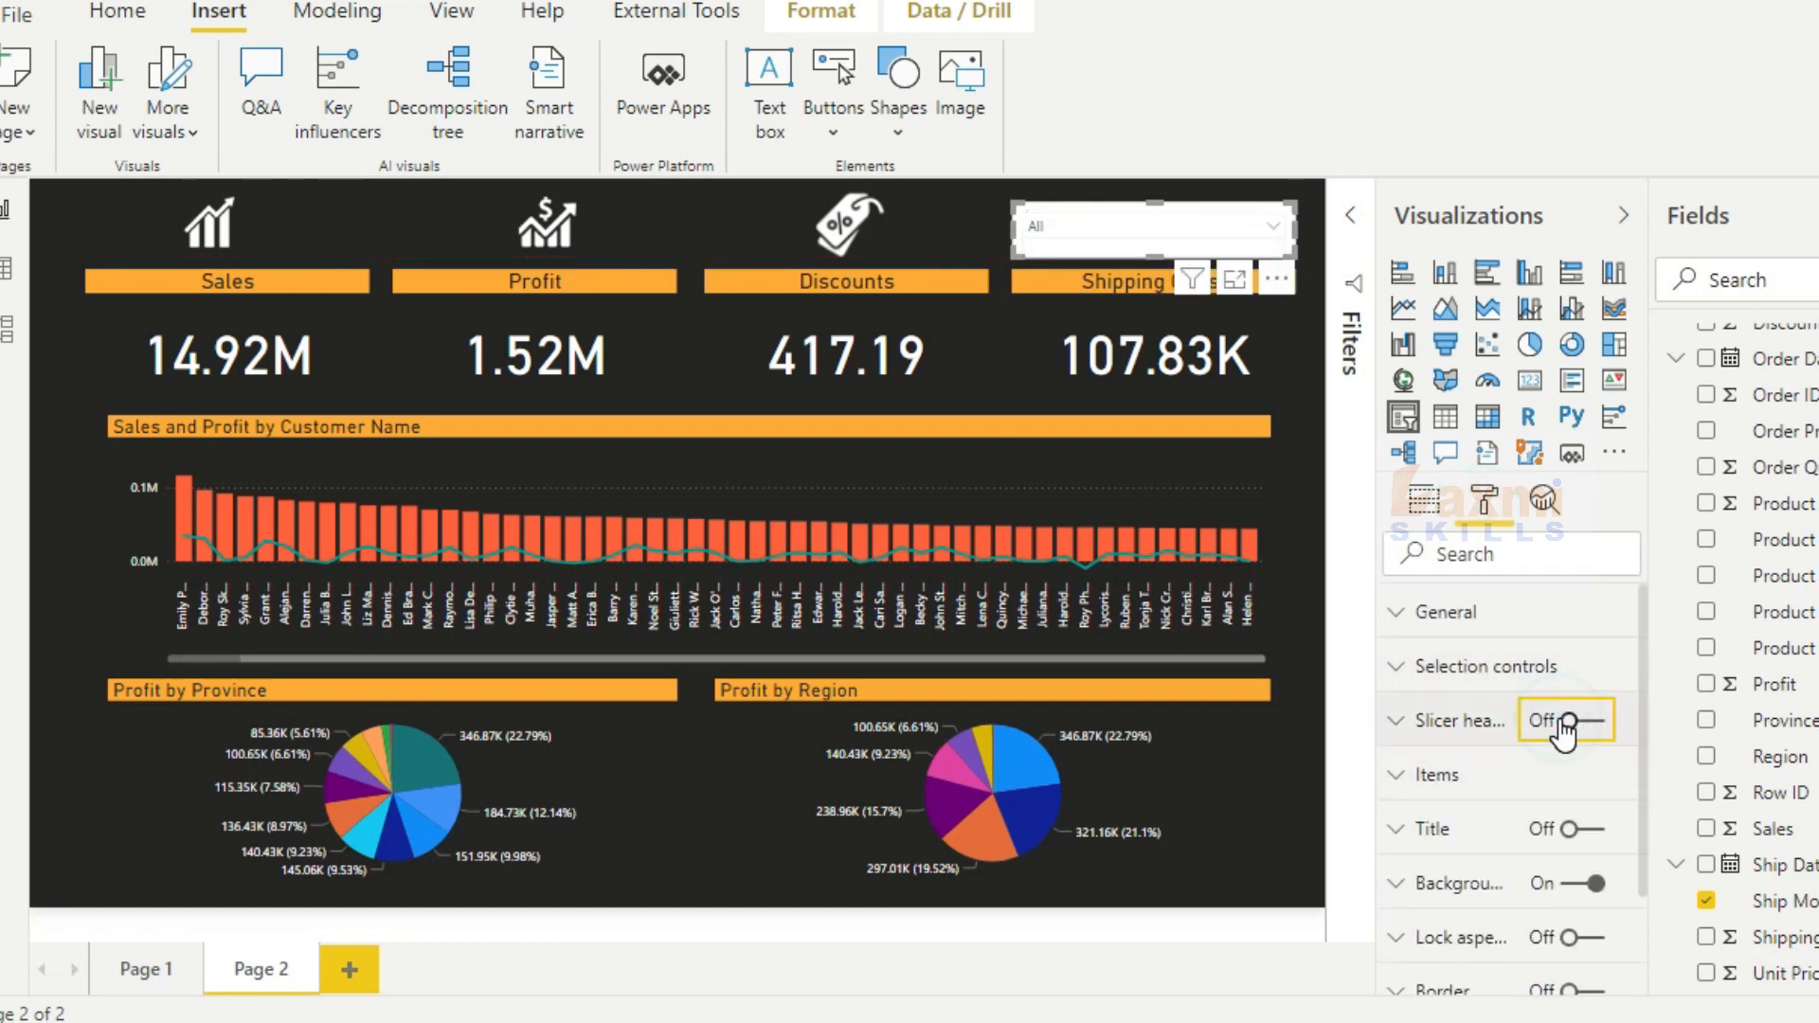
left_click(1455, 658)
left_click(1447, 735)
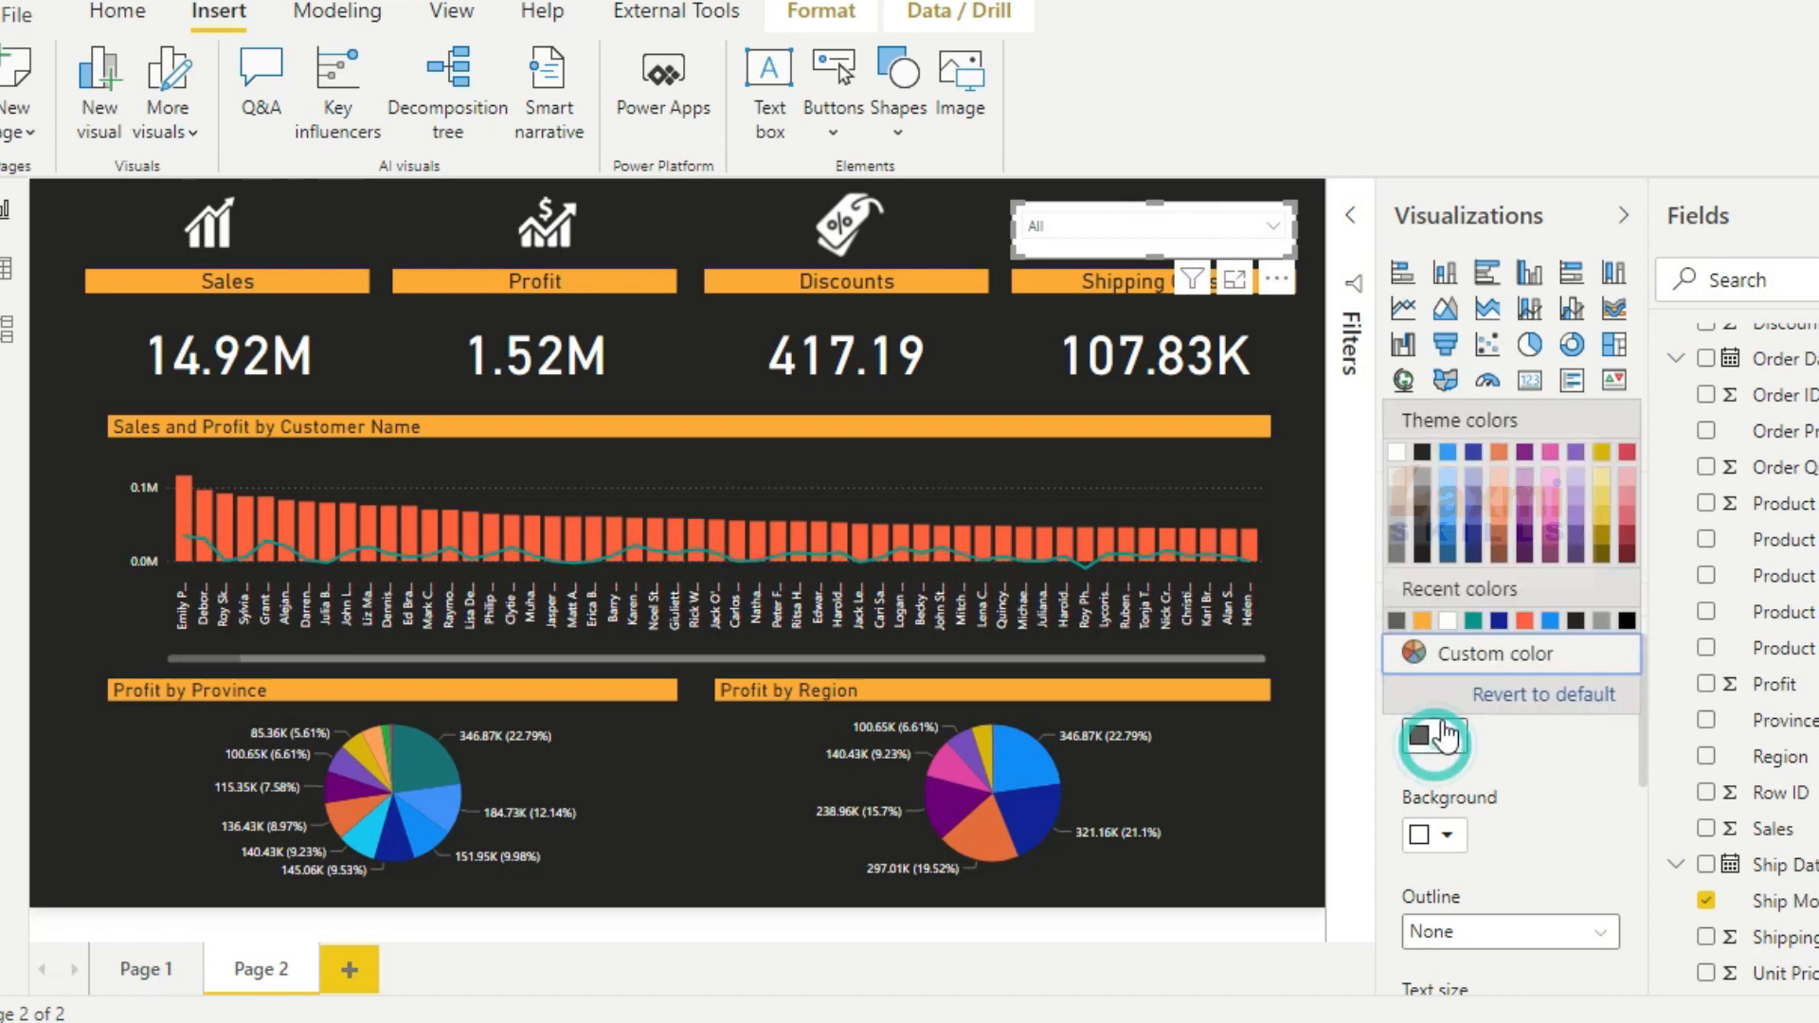
left_click(1395, 455)
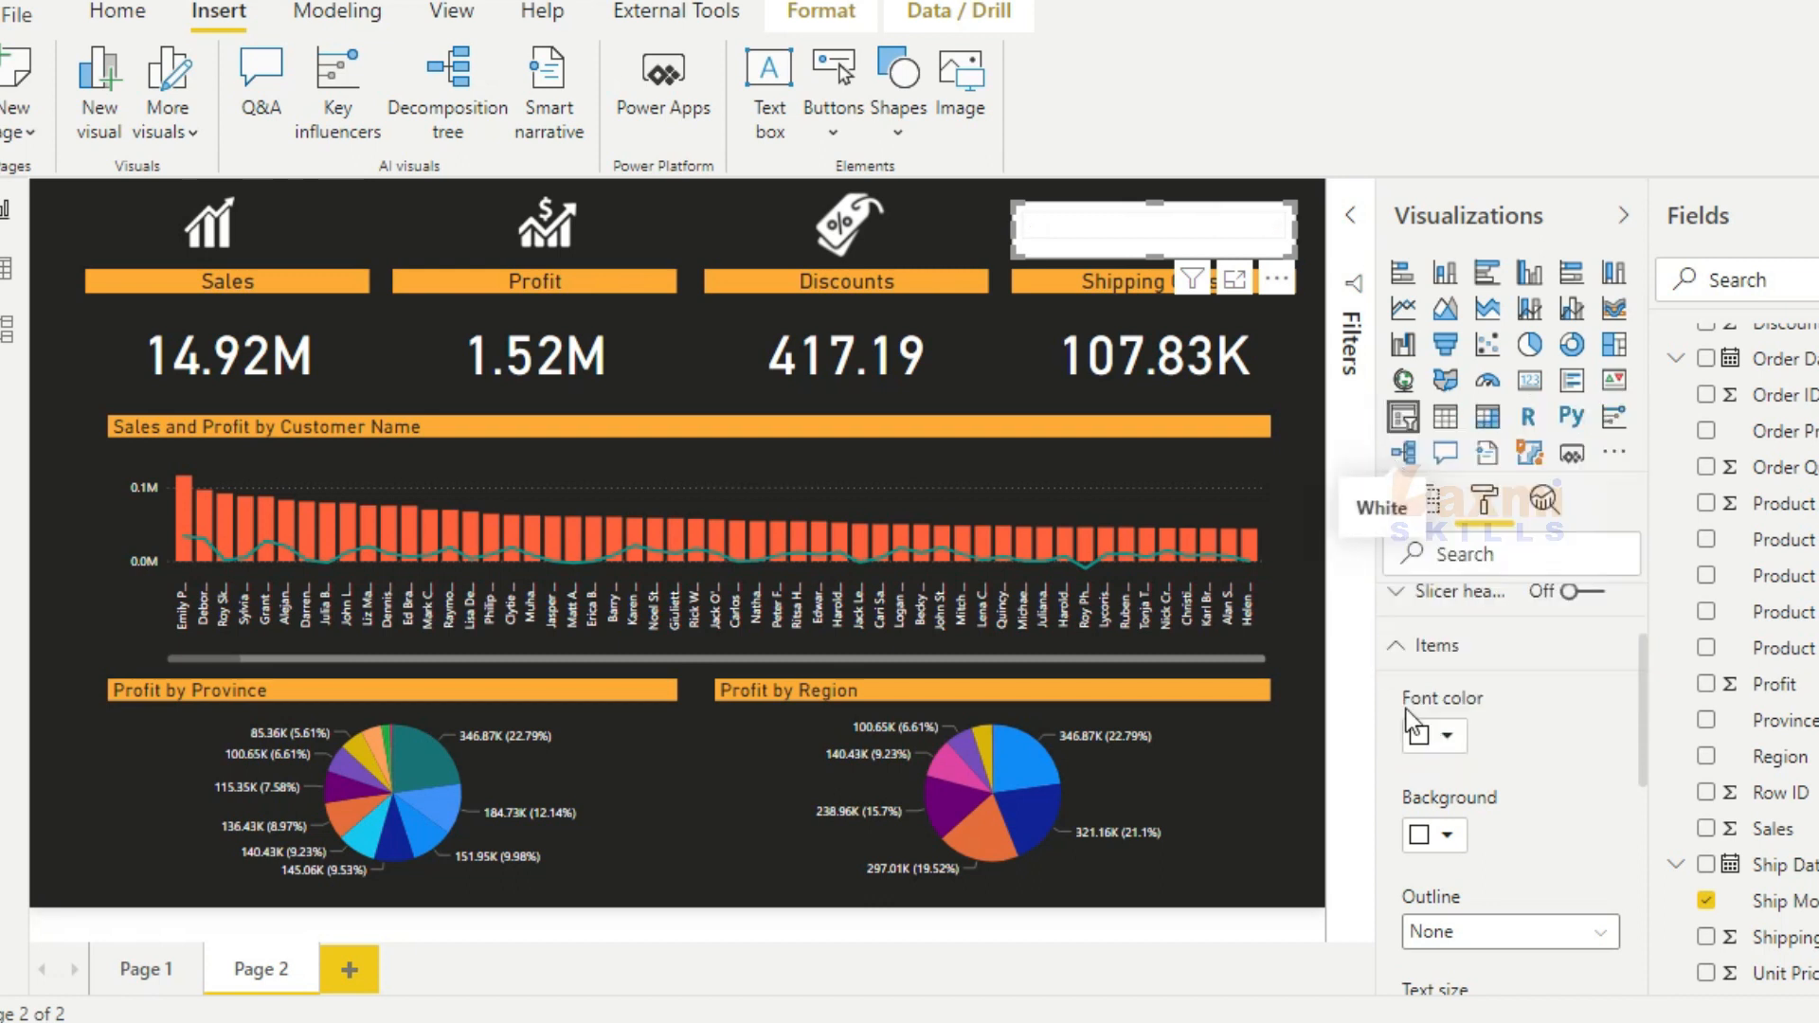
left_click(1432, 834)
left_click(1422, 723)
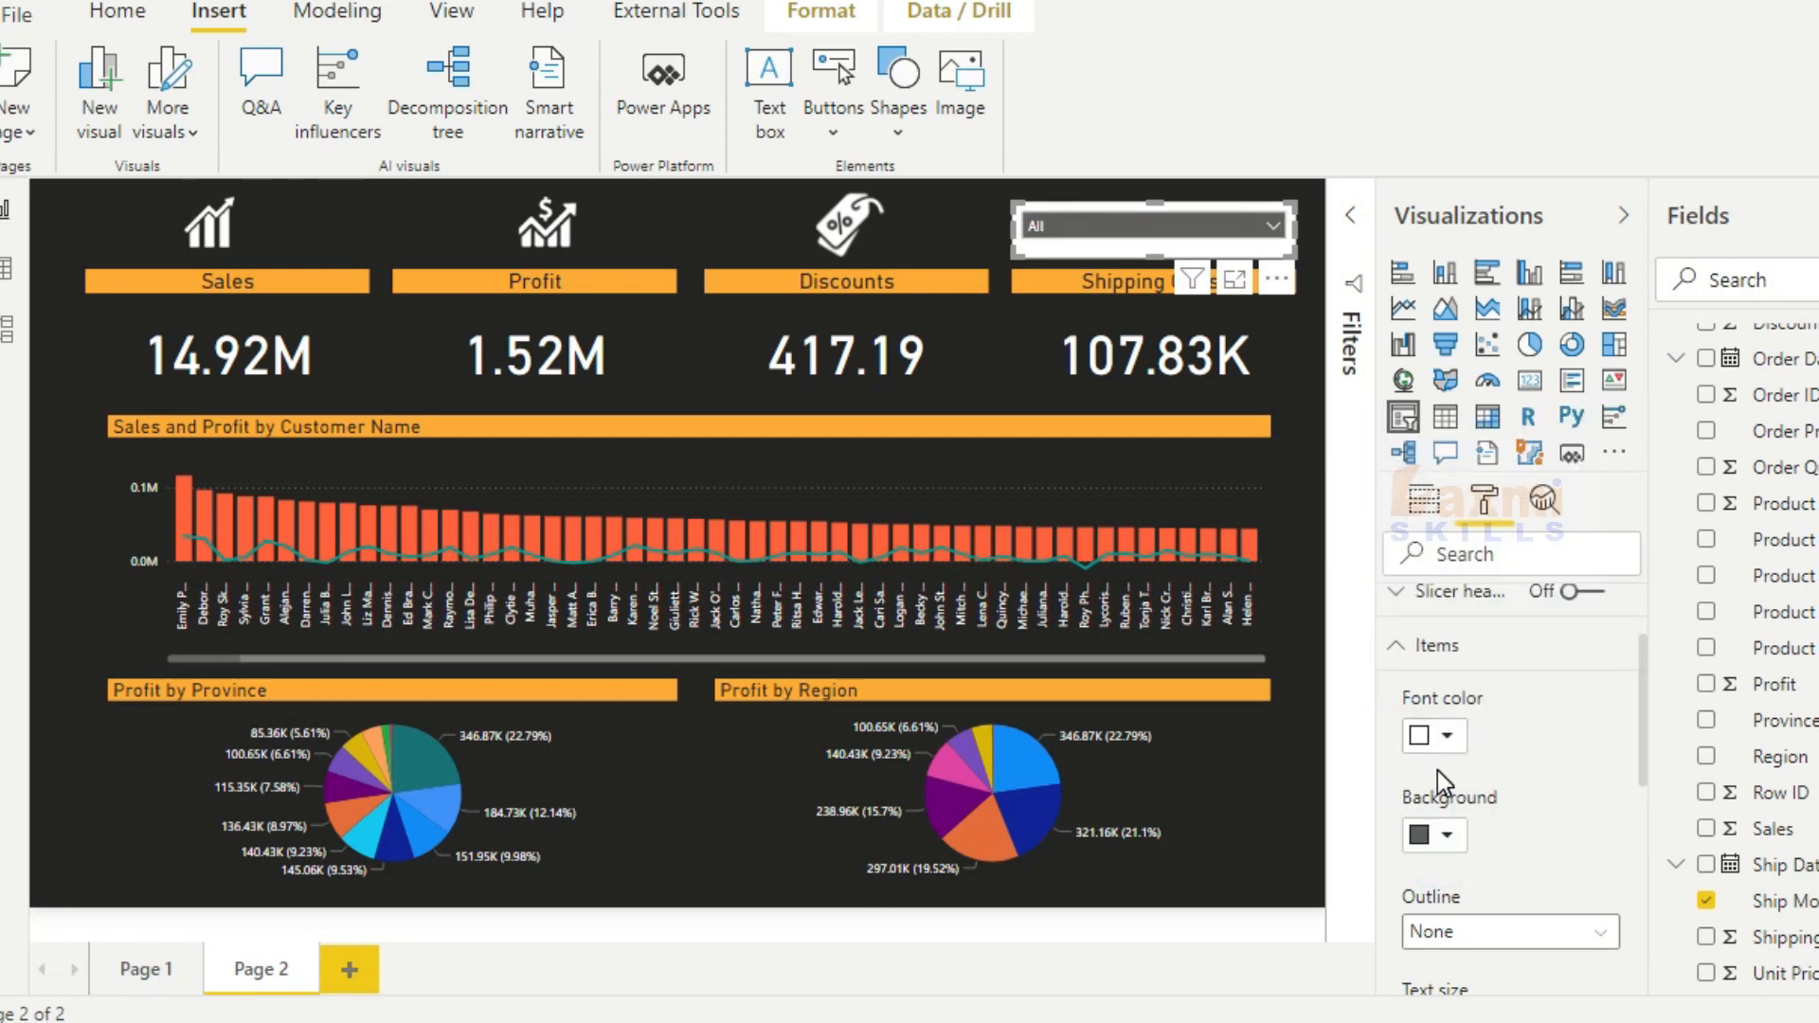
Turn off the slicer's background, turn on its shadow, and collapse the visualization settings to enlarge the report
scroll(1436, 771, "down", 5)
left_click(1570, 857)
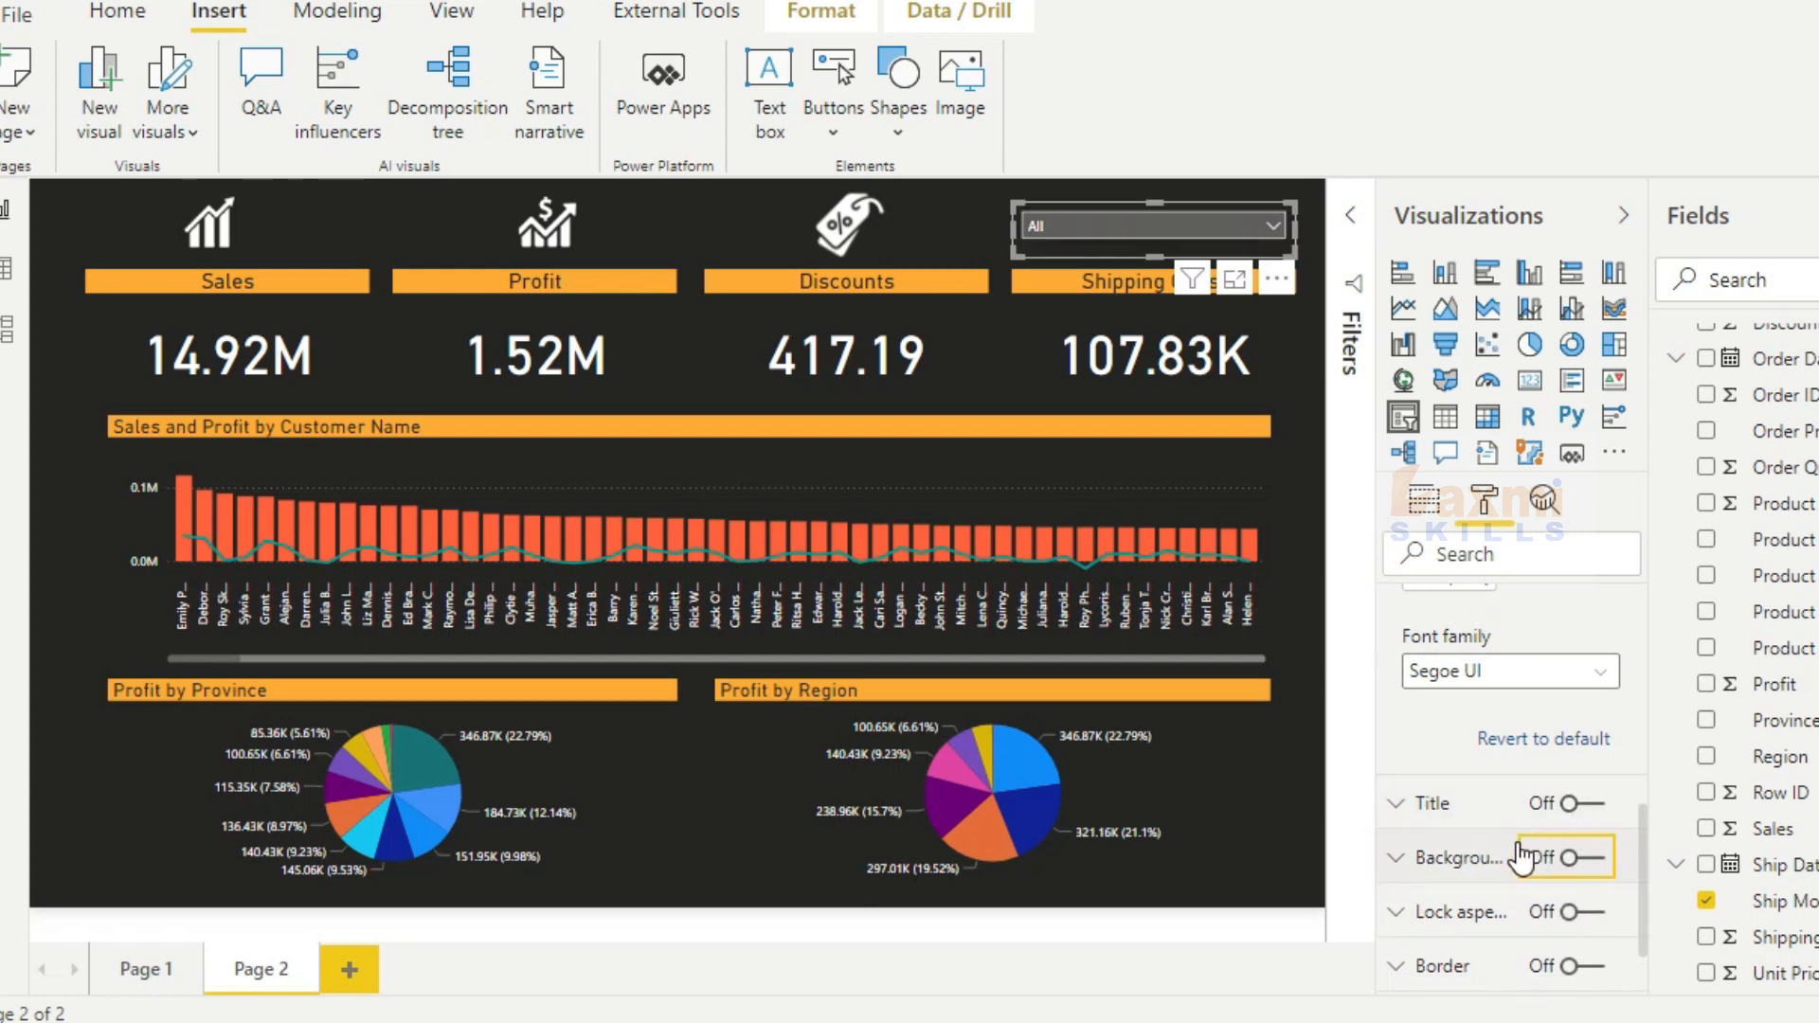
scroll(1506, 971, "down", 3)
left_click(1573, 916)
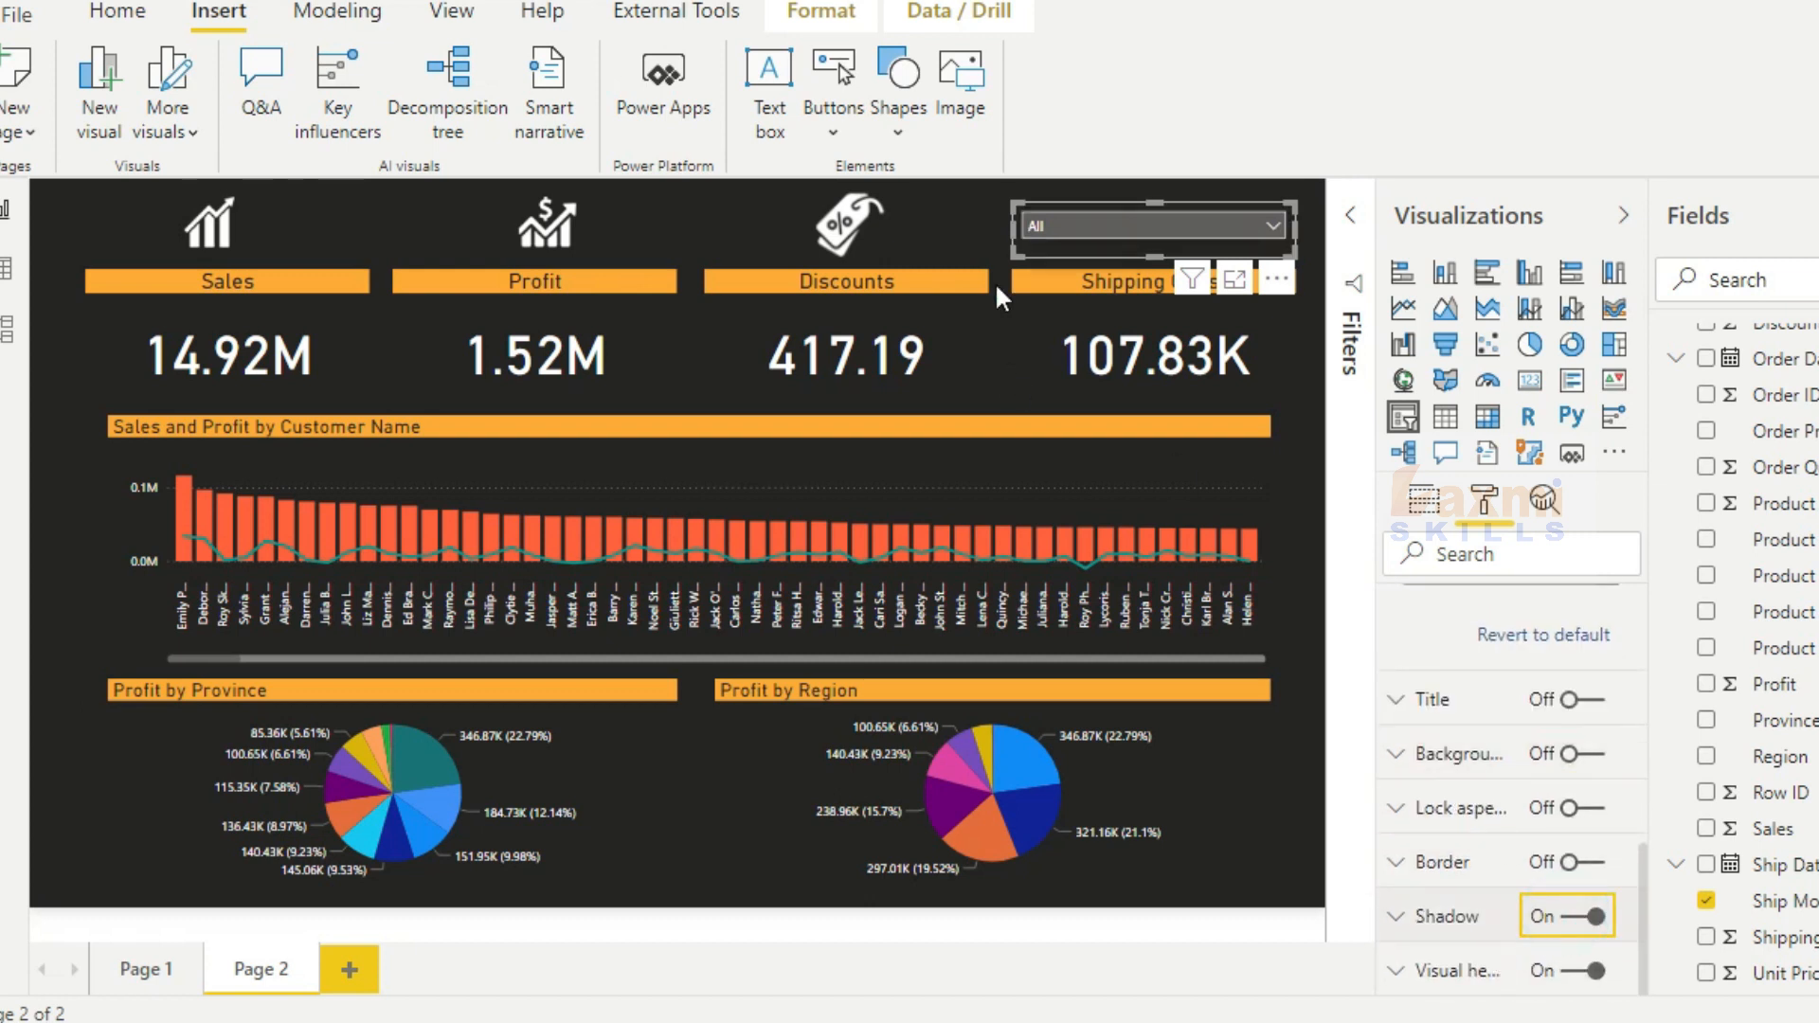
left_click(963, 226)
left_click(1624, 217)
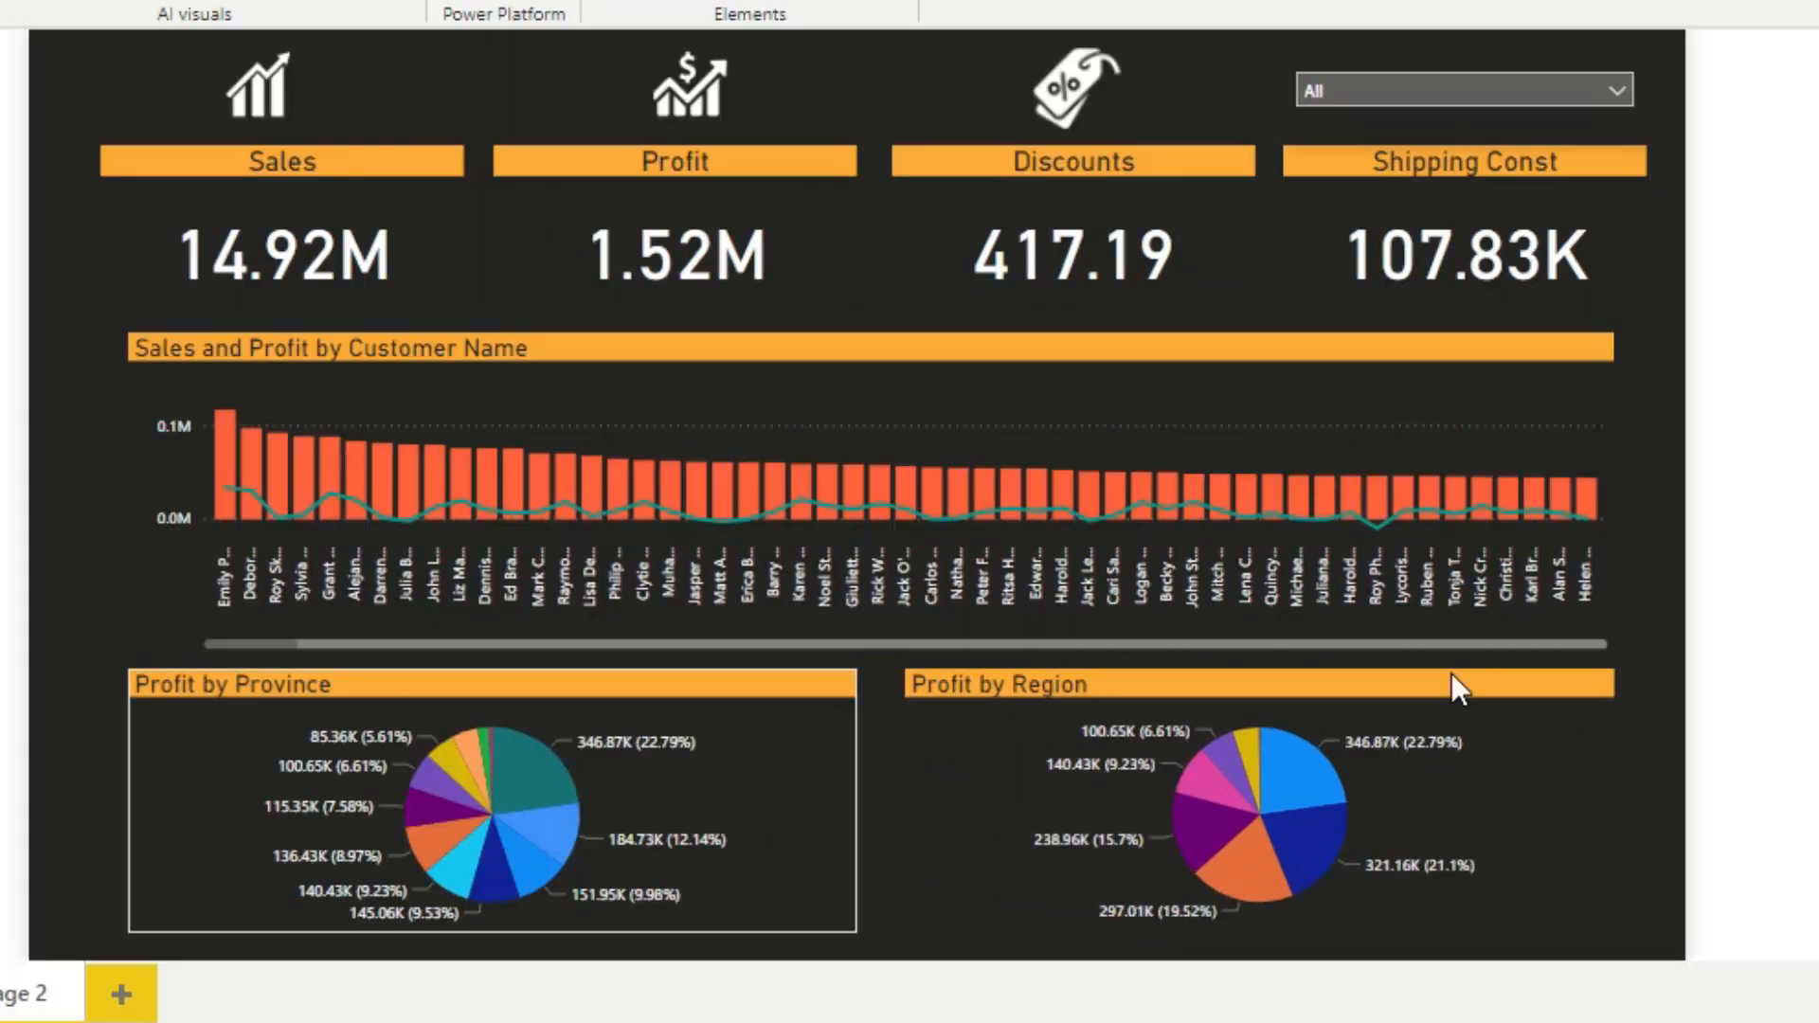
Test the Ship Mode slicer by filtering the dashboard to Delivery Truck, Express Air and Regular Air in turn
left_click(1521, 98)
left_click(1317, 123)
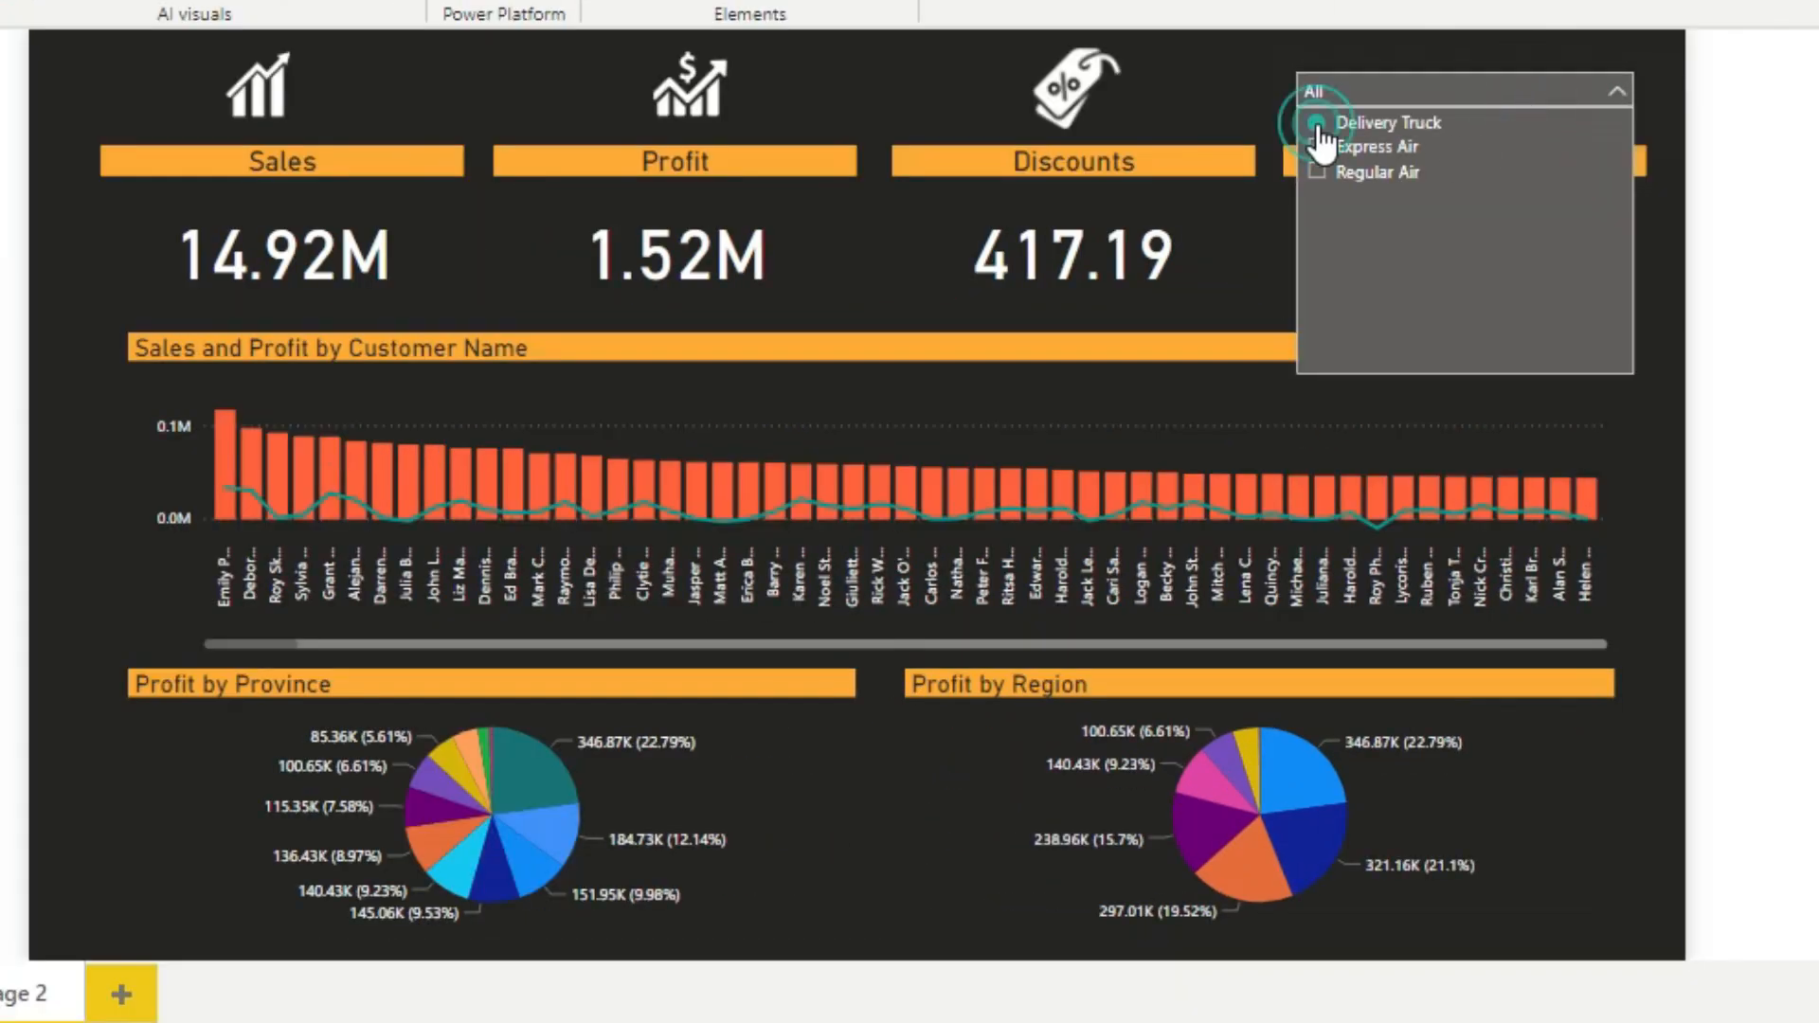
left_click(1253, 78)
left_click(1404, 91)
left_click(1319, 147)
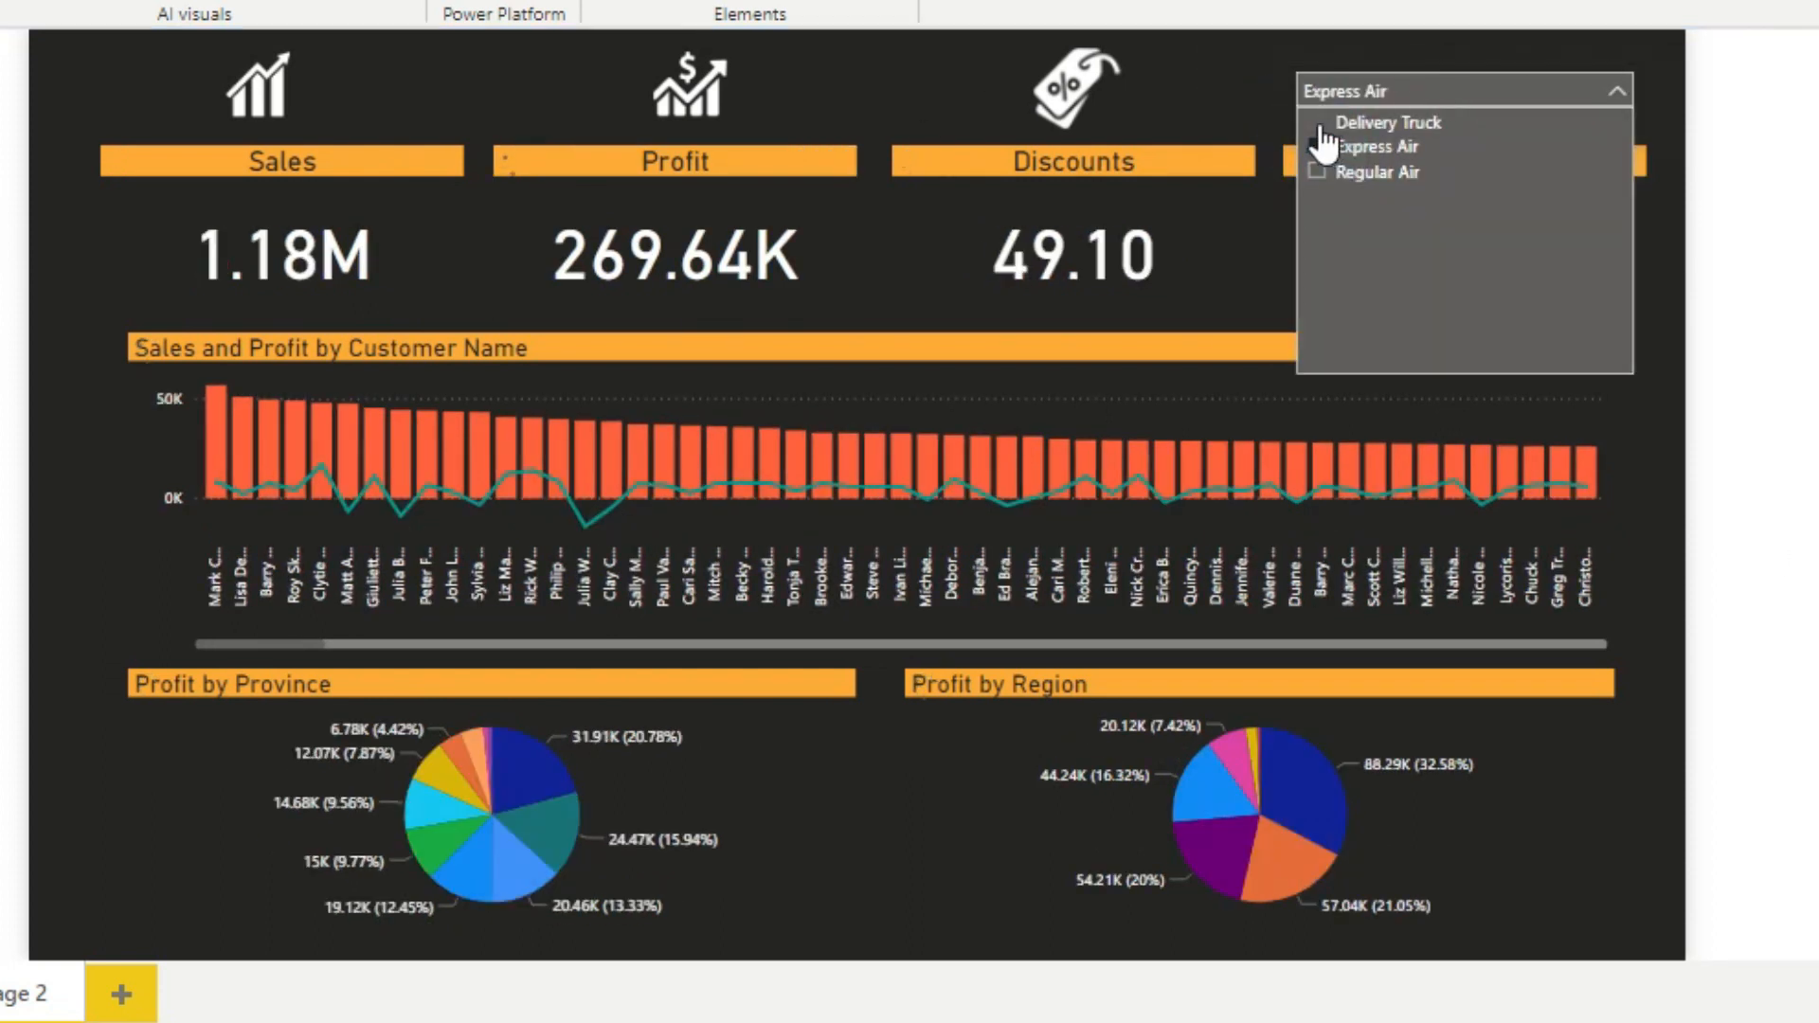
left_click(1318, 174)
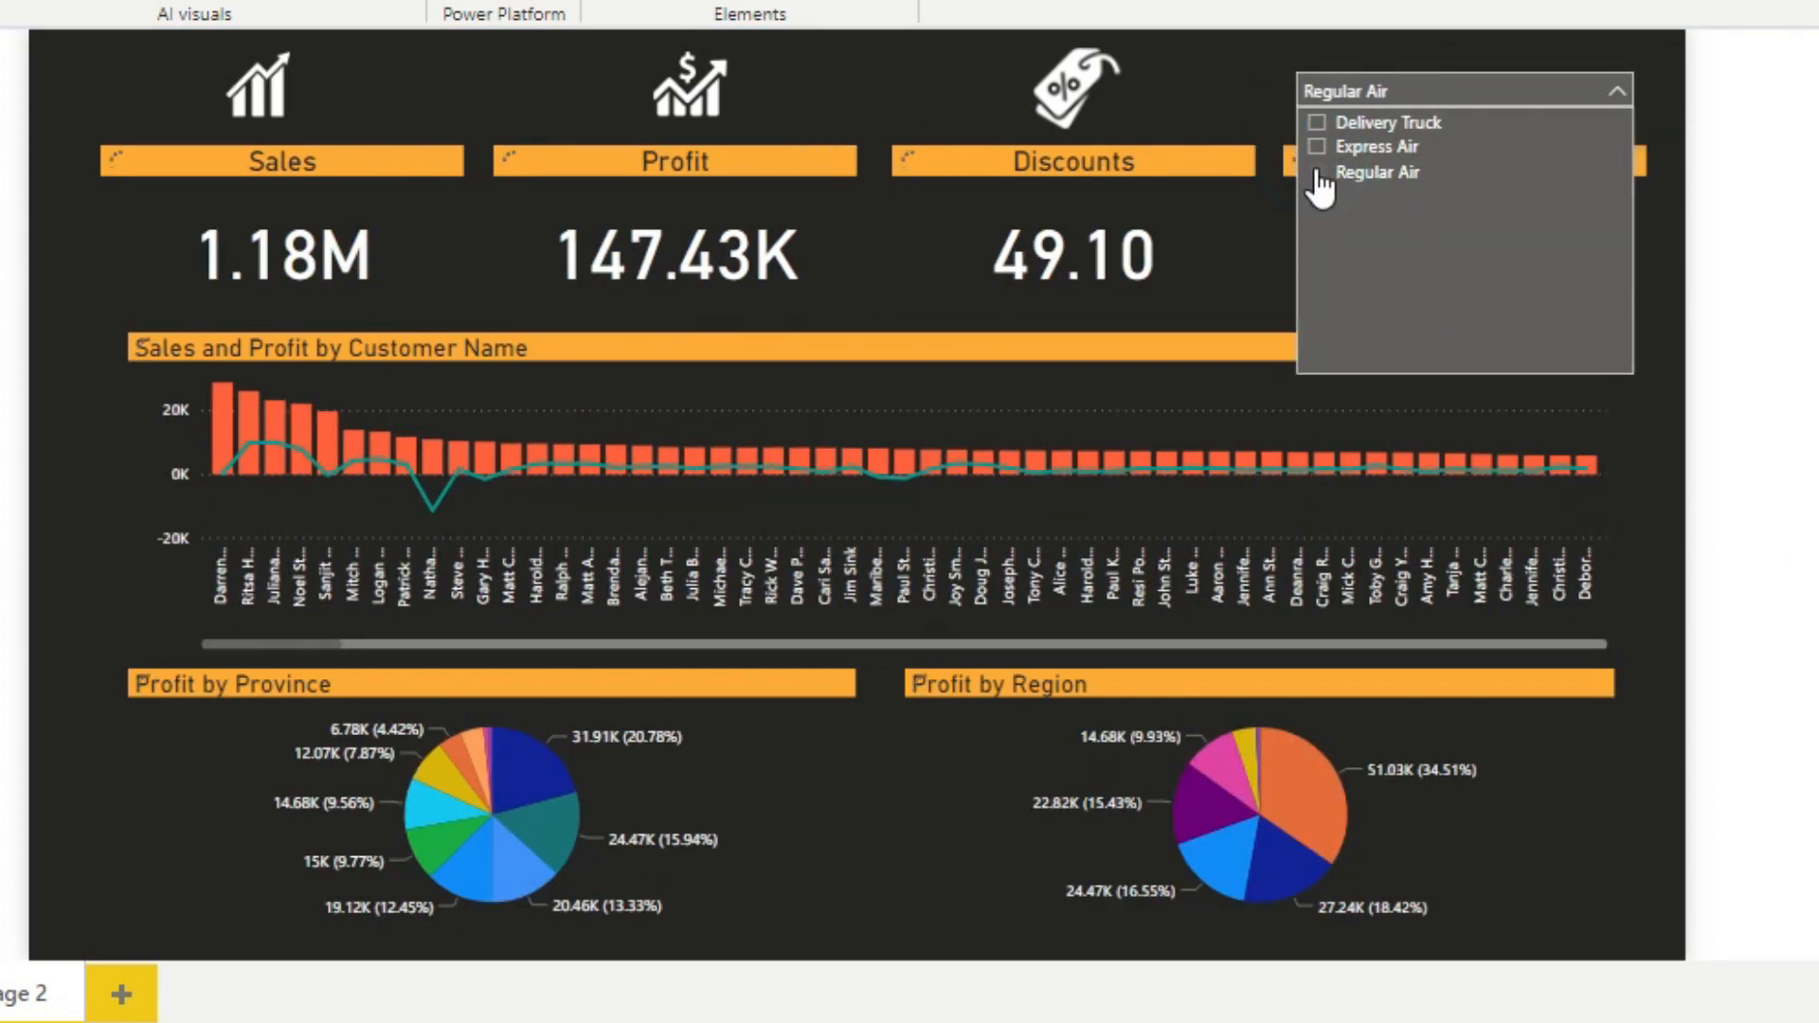